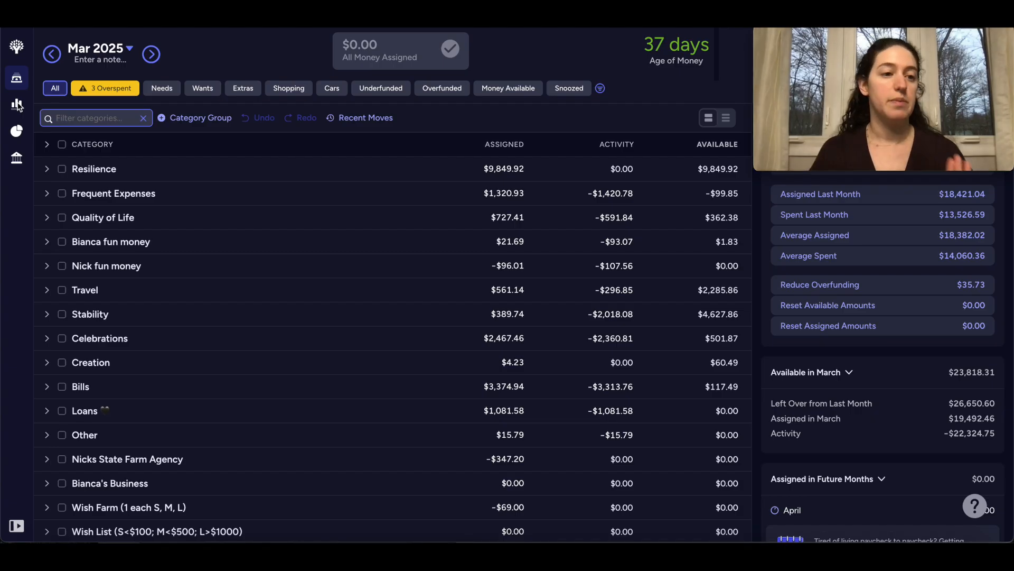
- Open the March 2025 spending breakdown report and view the transactions behind the red PP loan slice
click(17, 104)
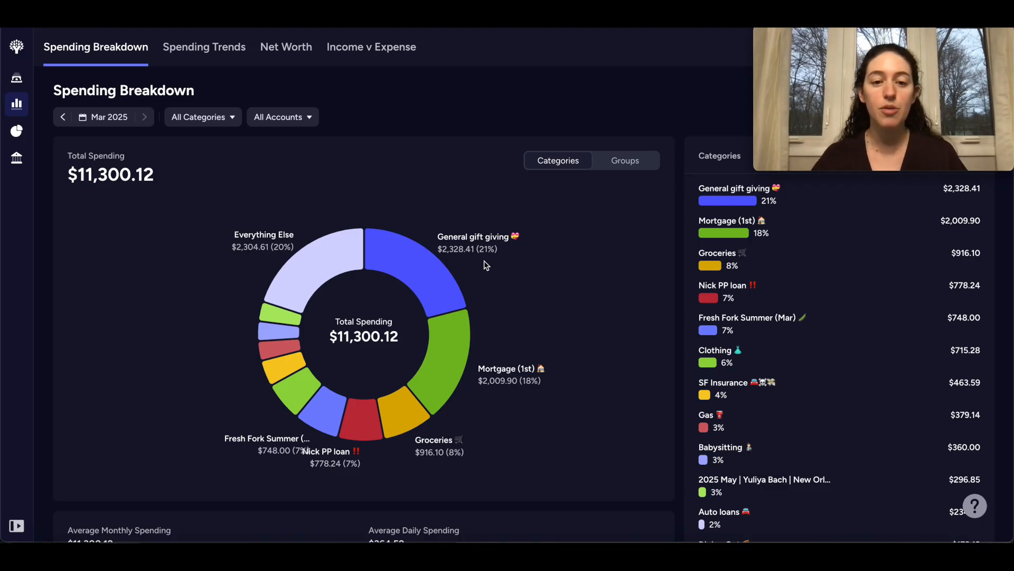
mouse_move(462, 346)
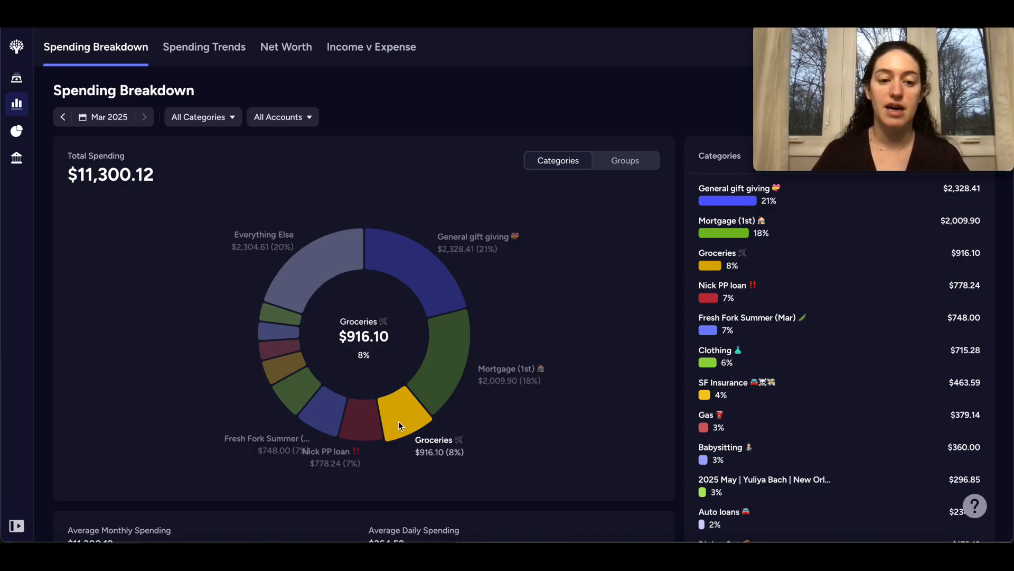
click(361, 415)
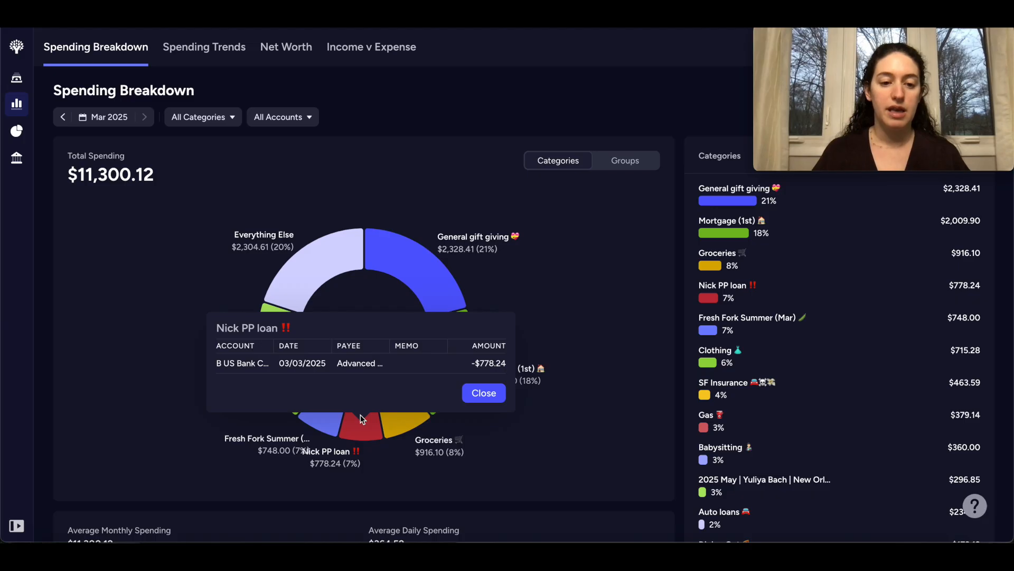
click(611, 309)
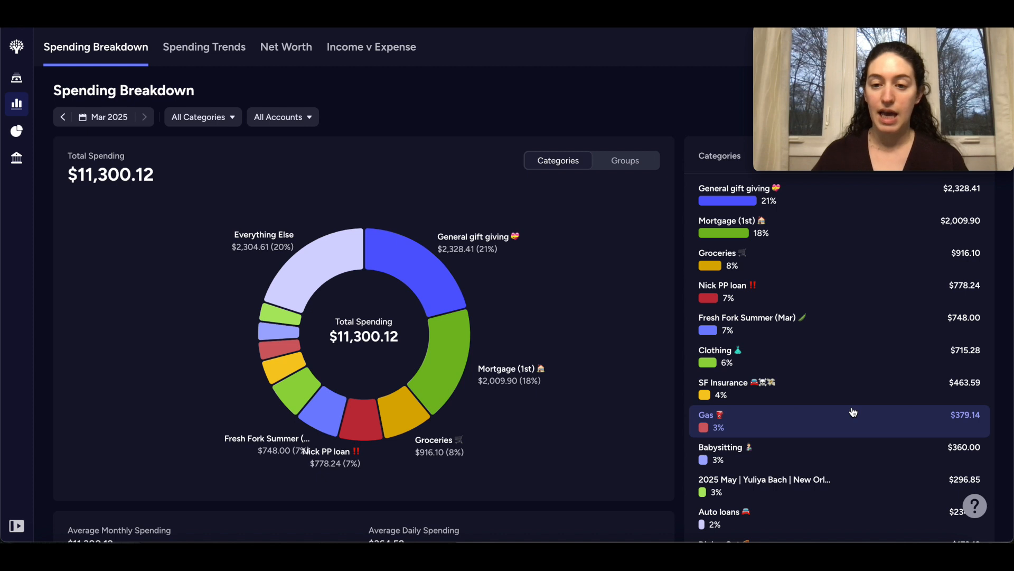
- Review the March 2025 spending of each category through the end of the list, including the spending summary below the chart
scroll(853, 412, down, 2)
scroll(854, 412, down, 7)
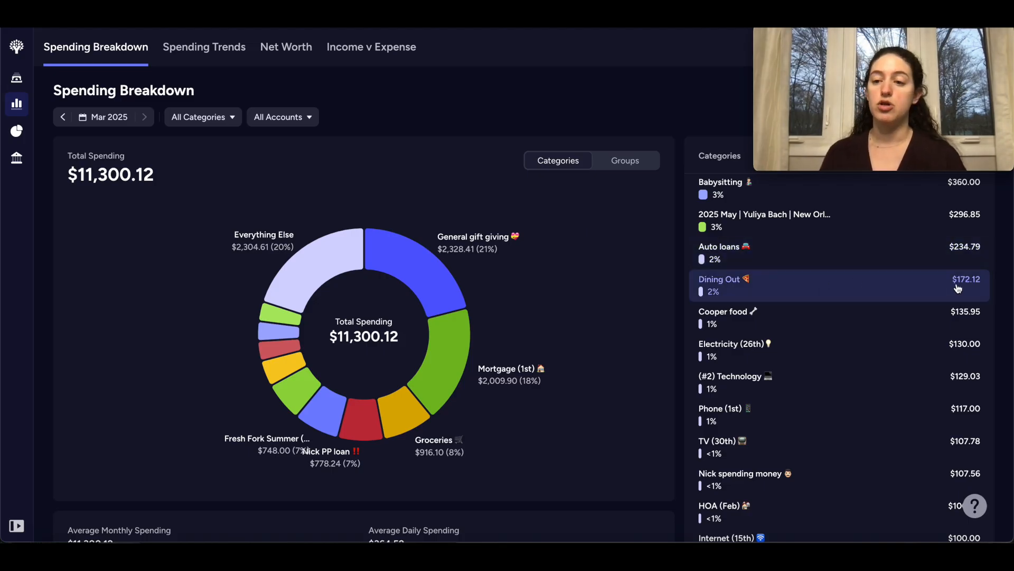
scroll(925, 294, down, 1)
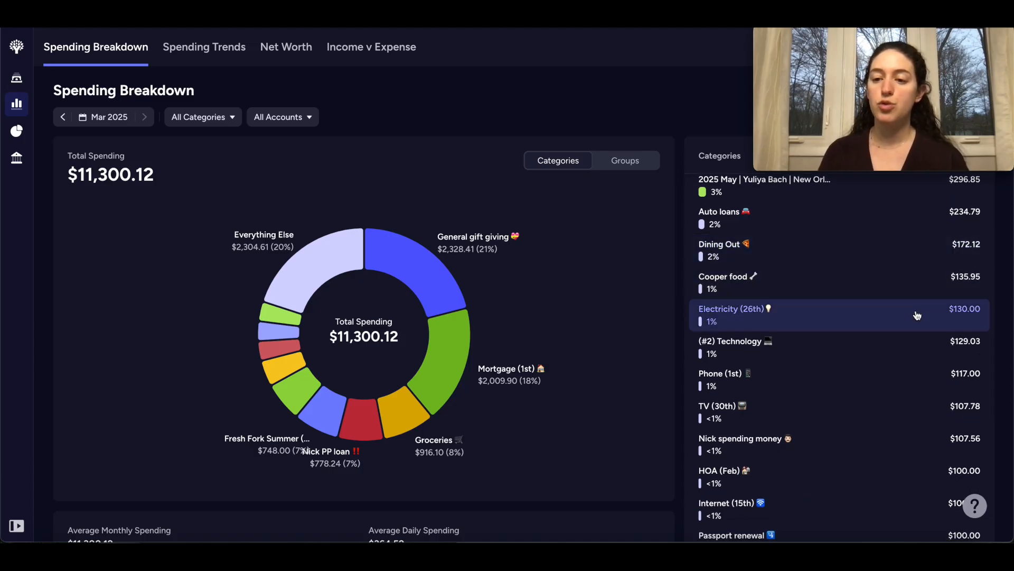
scroll(917, 316, down, 1)
scroll(914, 311, down, 1)
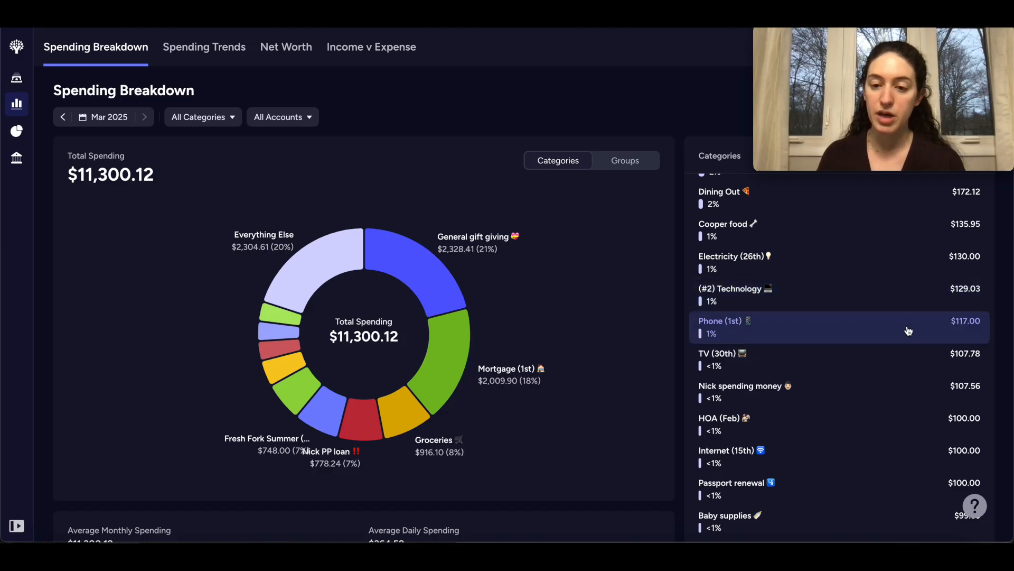
scroll(908, 330, down, 1)
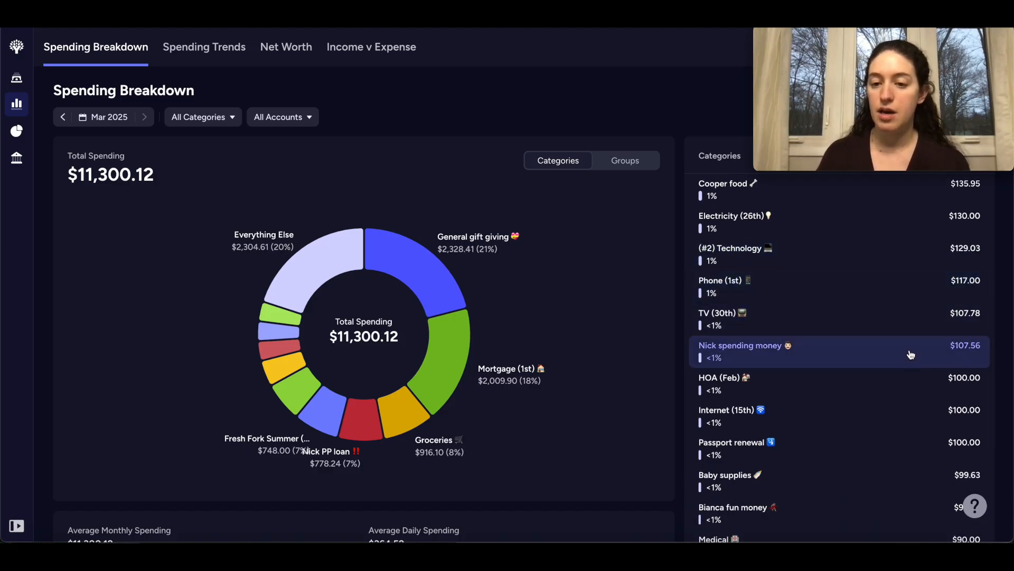
scroll(910, 354, down, 1)
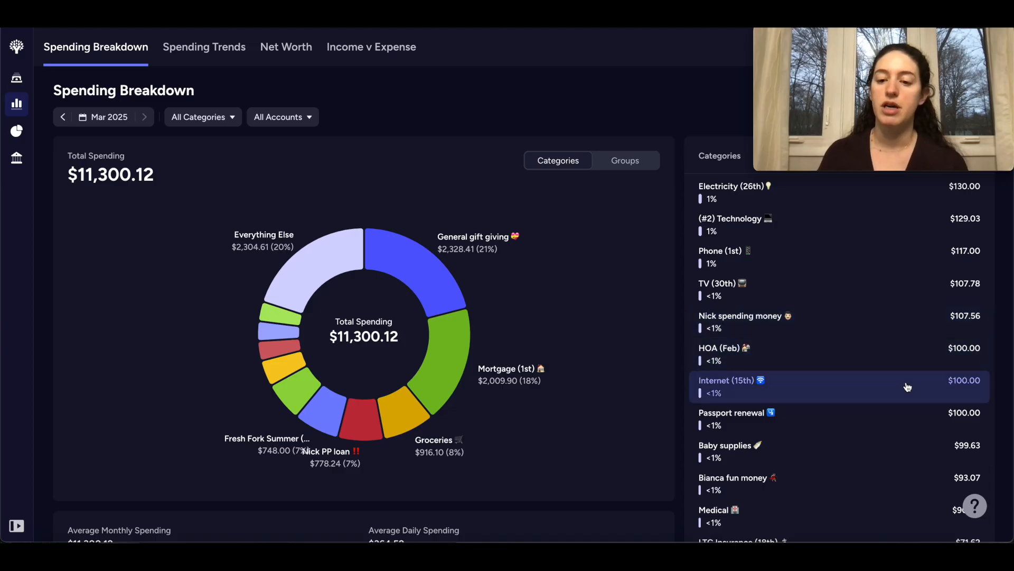
scroll(907, 387, down, 1)
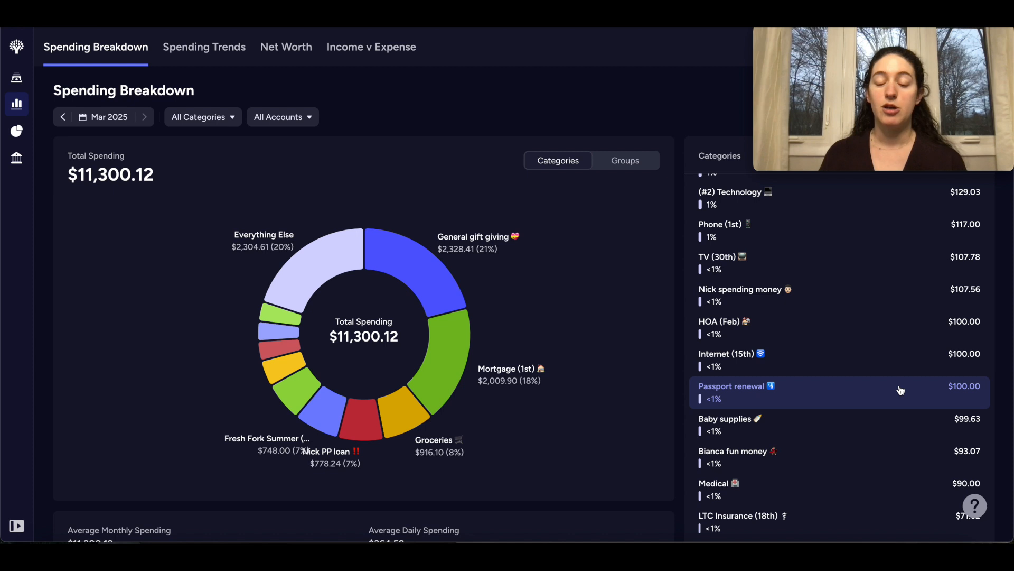
scroll(901, 392, down, 2)
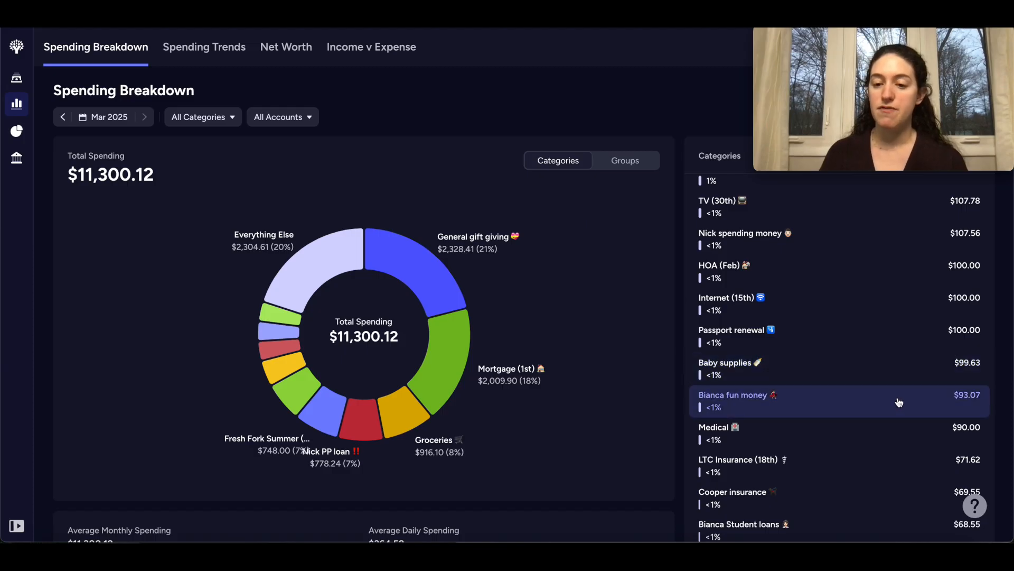
scroll(900, 402, down, 2)
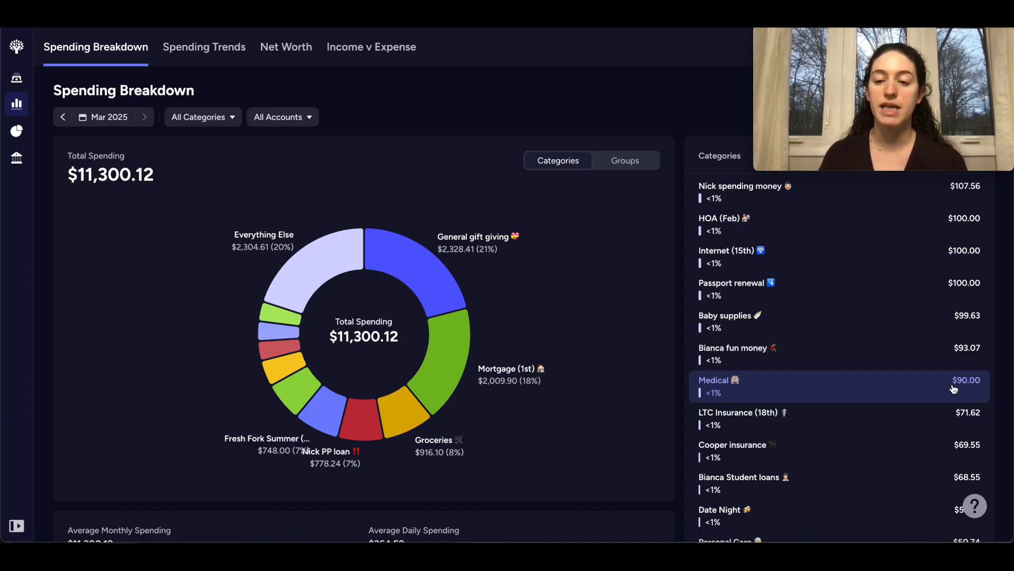
scroll(914, 420, down, 1)
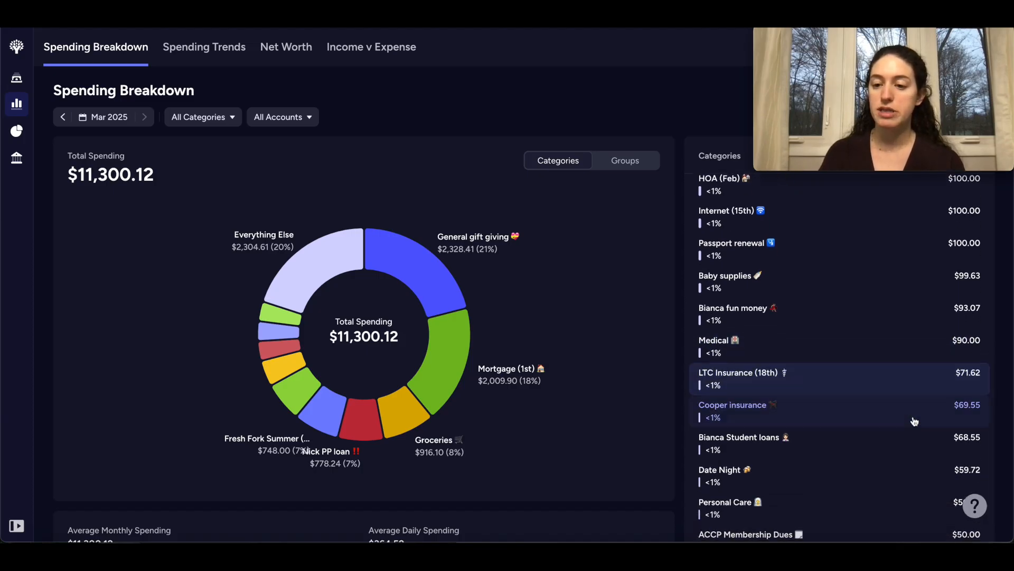
scroll(907, 418, down, 1)
scroll(901, 415, down, 1)
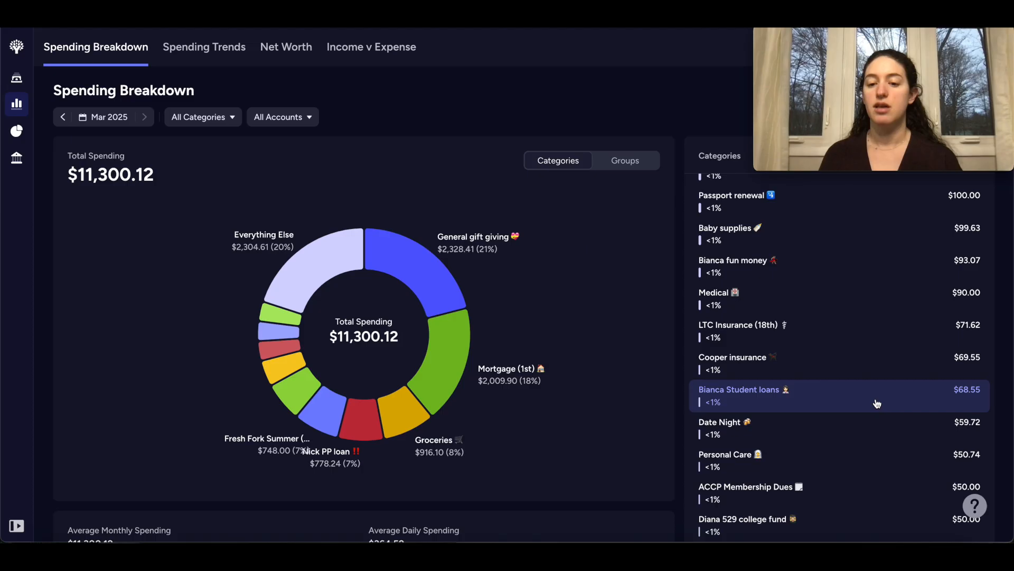
scroll(877, 404, down, 2)
scroll(877, 404, down, 1)
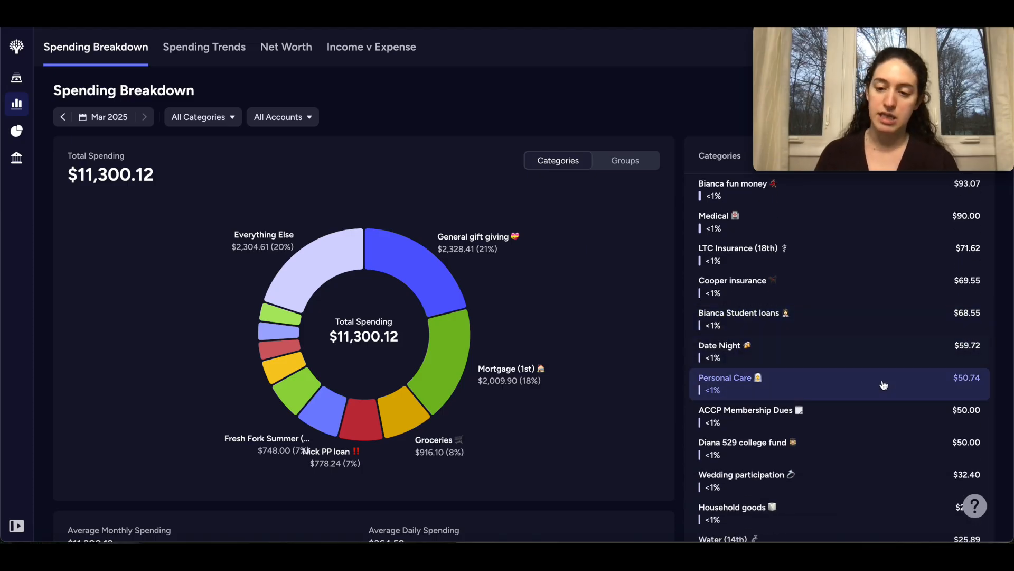
scroll(924, 411, down, 5)
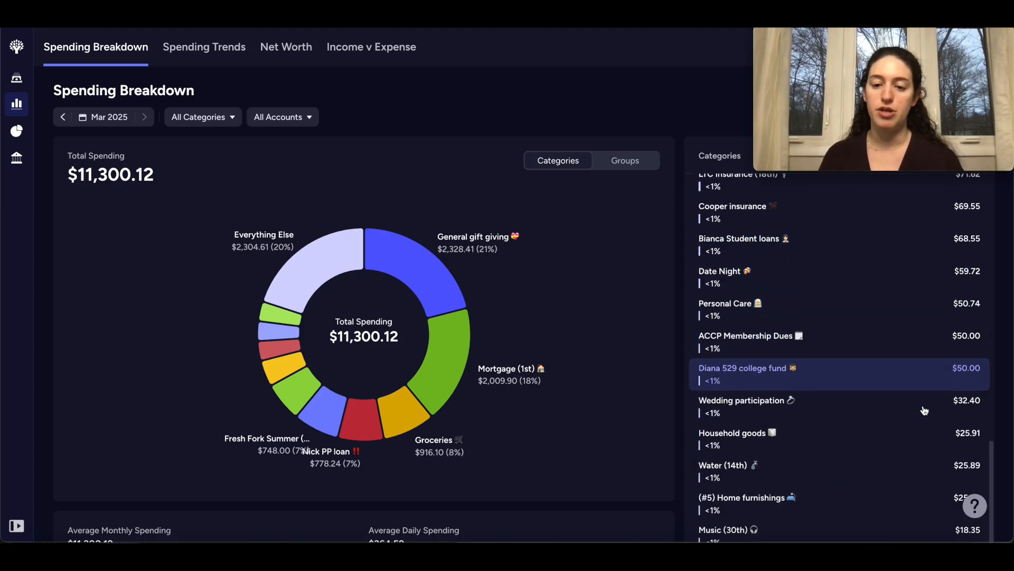
scroll(925, 411, down, 3)
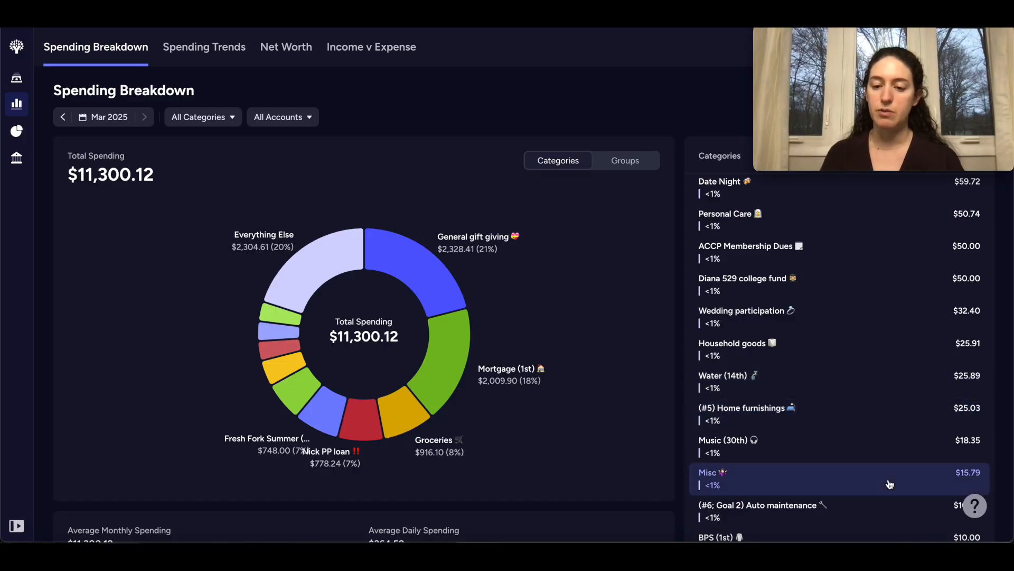
scroll(888, 483, down, 1)
scroll(889, 484, down, 2)
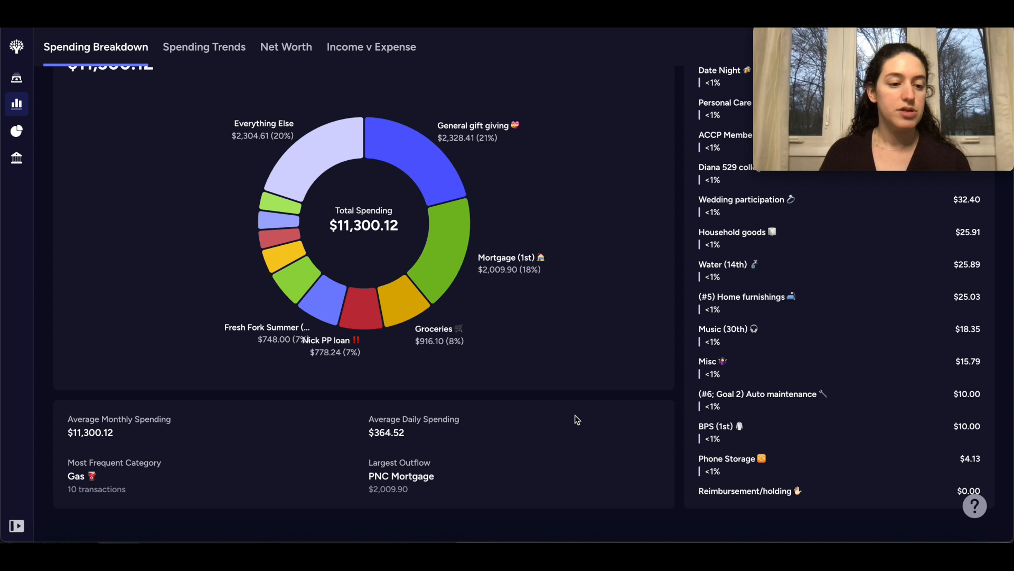
scroll(576, 417, up, 2)
scroll(575, 415, up, 1)
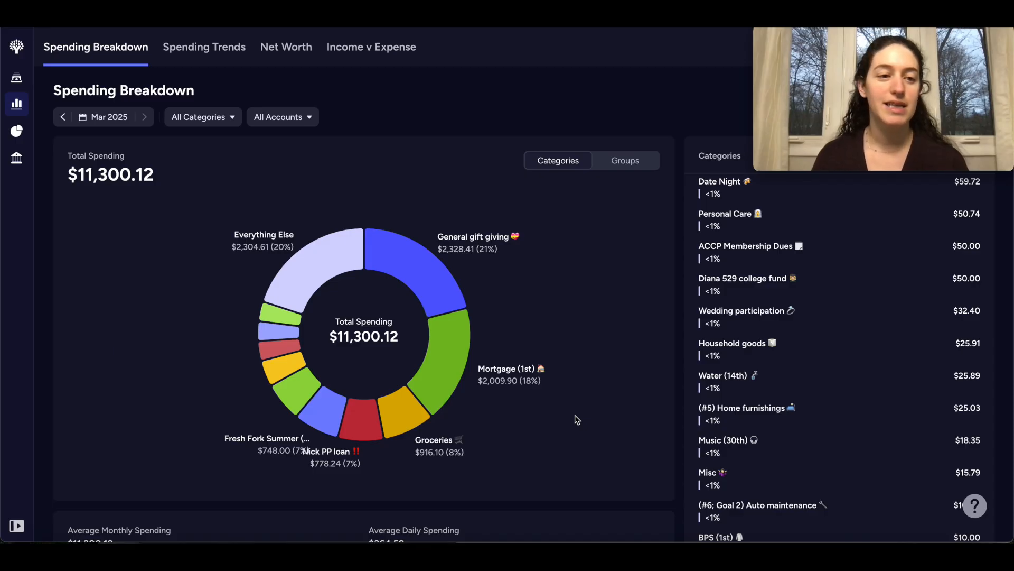
- Return to the March 2025 budget and consult the IMG_4101.PNG image with the five budgeting questions, putting it away when done
click(17, 80)
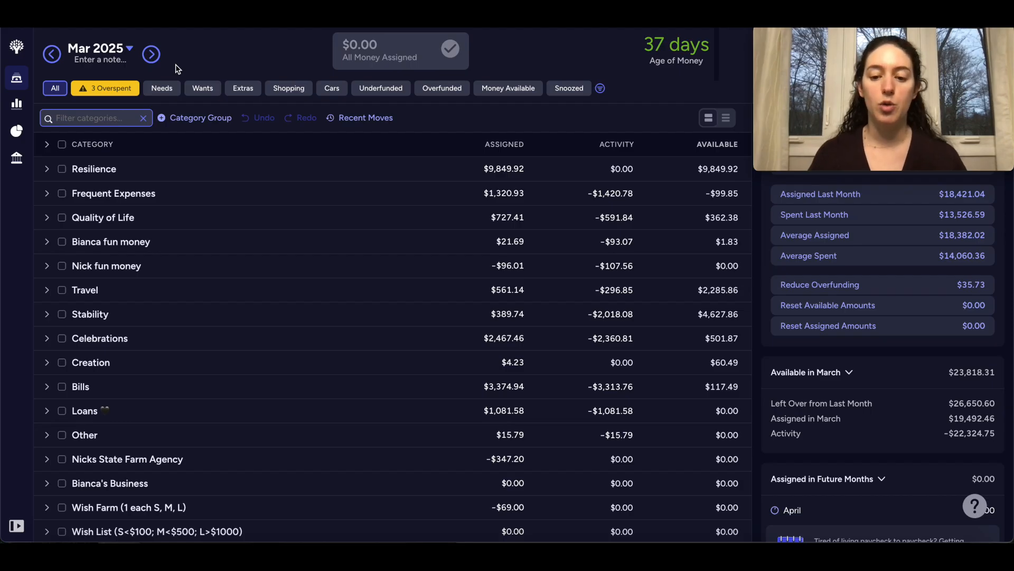
click(732, 538)
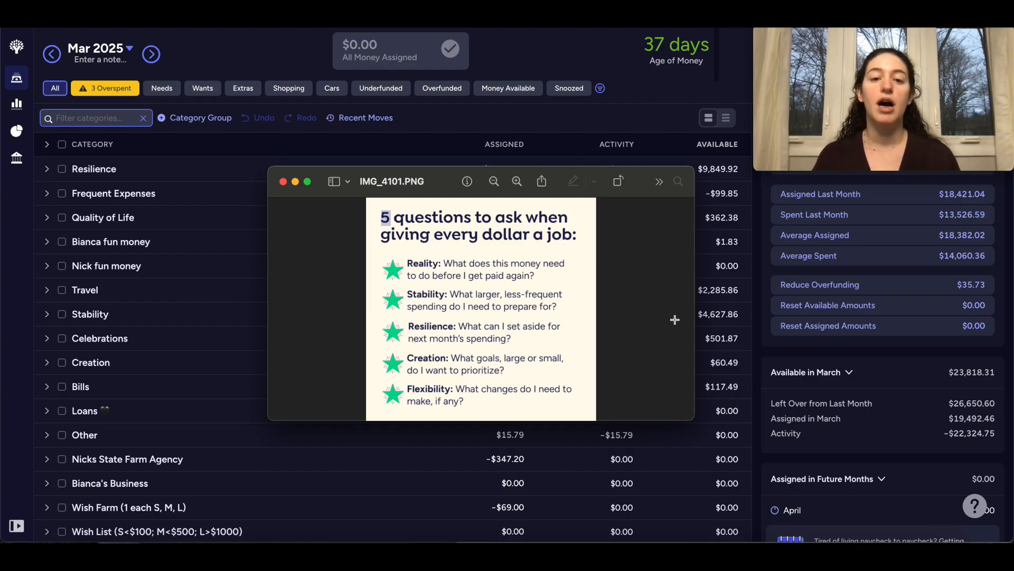
click(296, 181)
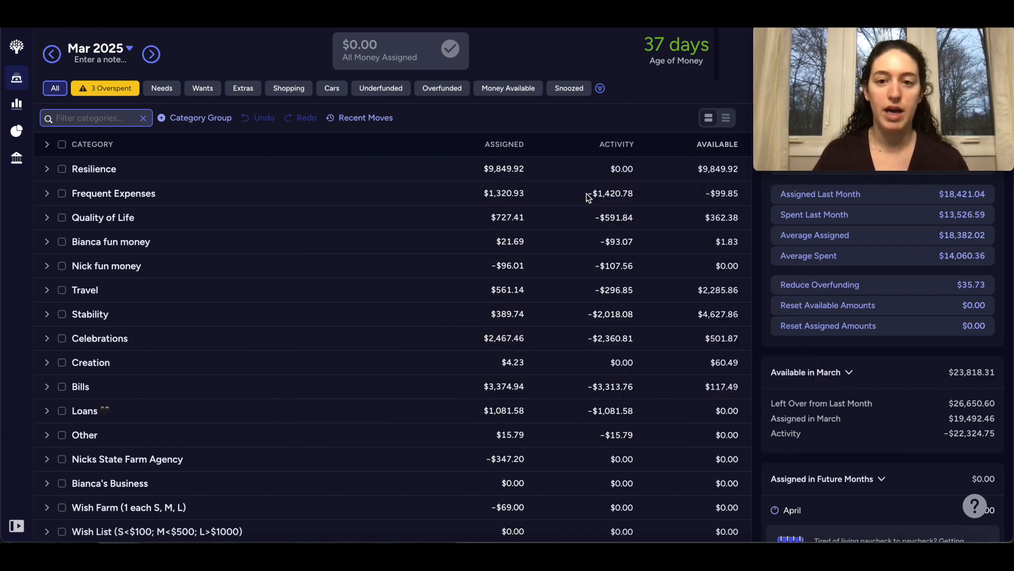
- Expand all category groups and move the leftover $0.82 from Groceries to the Next month category under Resilience
click(46, 144)
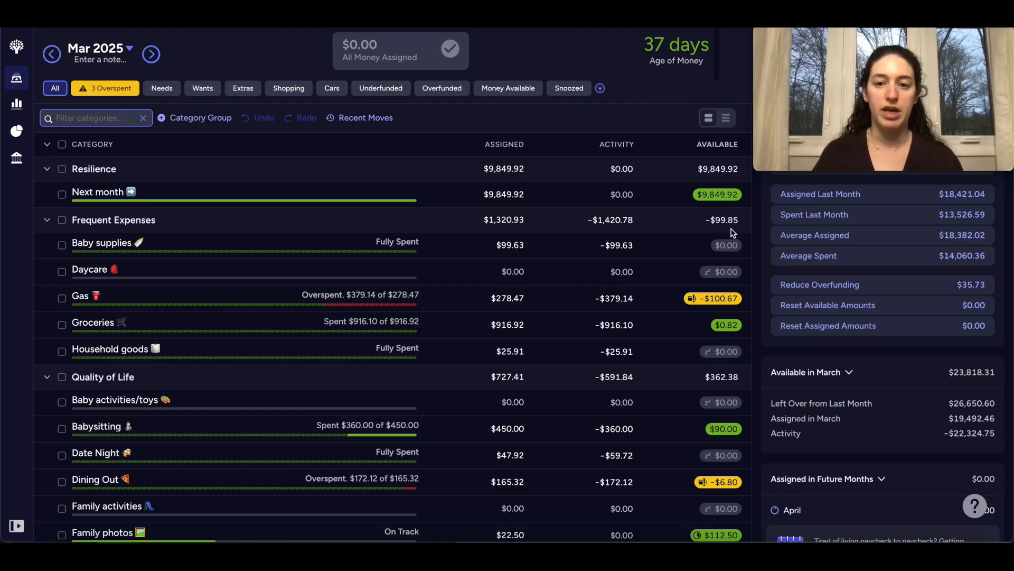
click(731, 326)
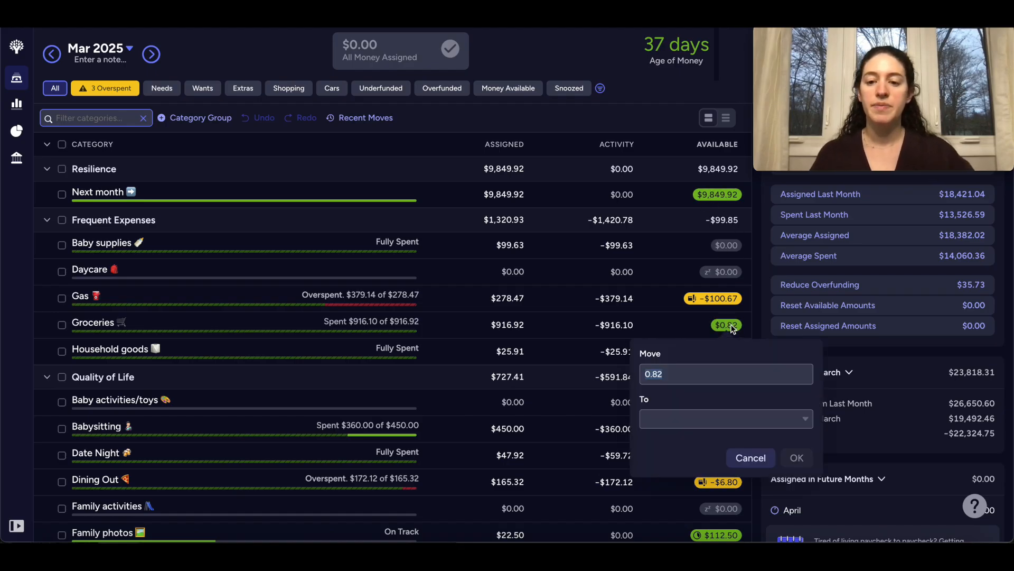
click(686, 418)
text(next)
key(Down)
key(Return)
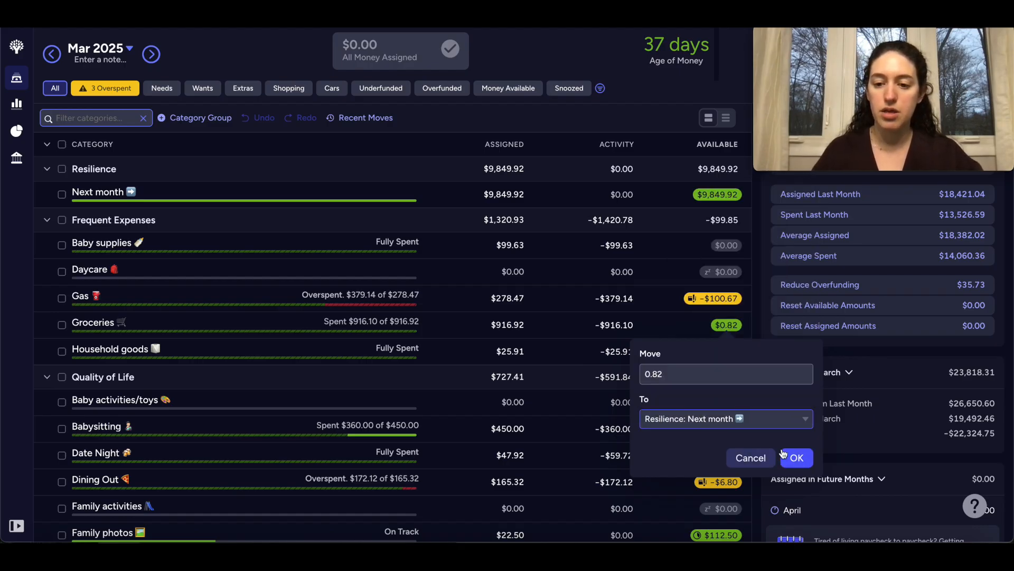
click(802, 457)
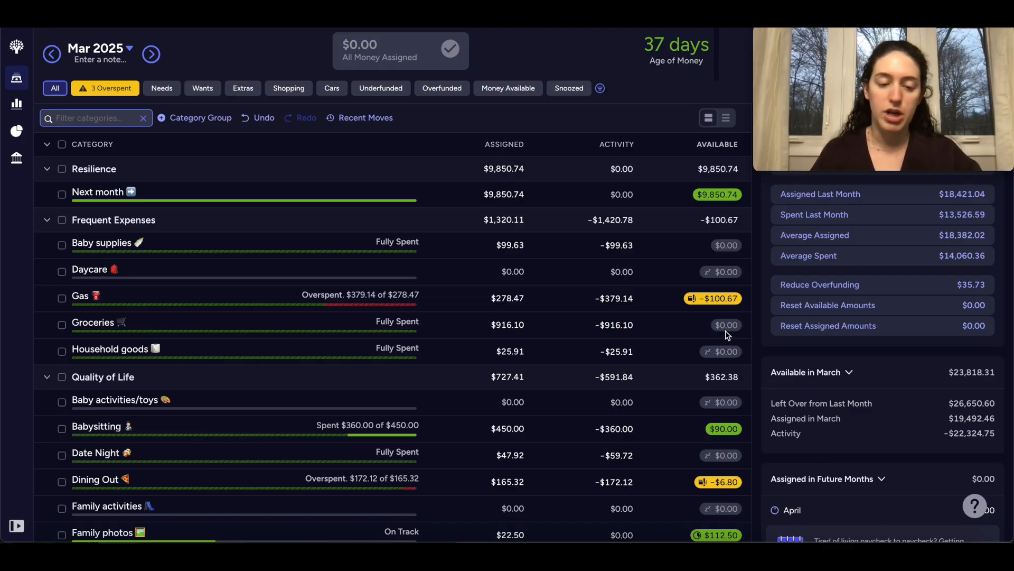
- Find the Clothing category under Stability and move its leftover $2.17 to the Next month category under Resilience
scroll(717, 336, down, 3)
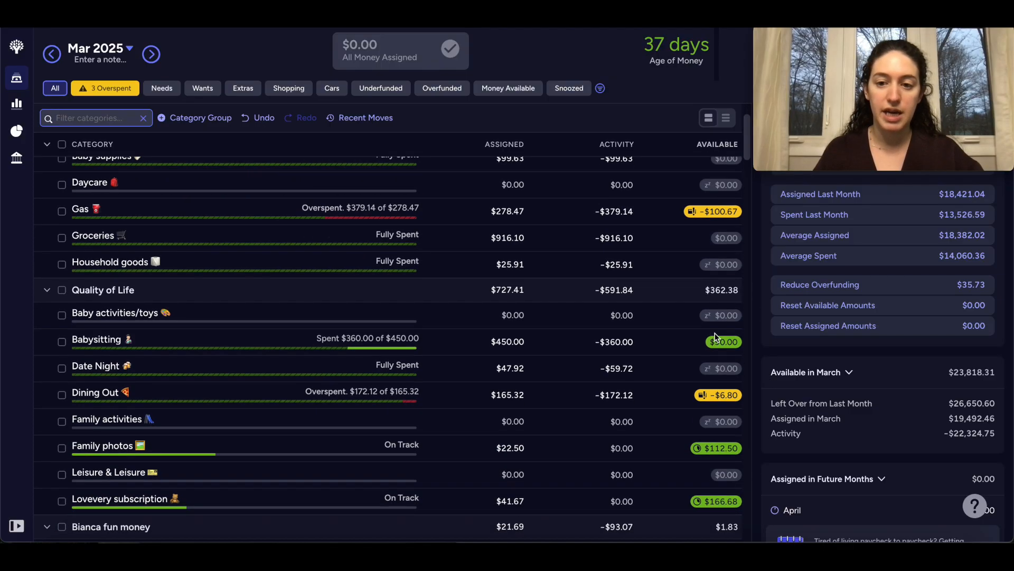
scroll(735, 381, down, 3)
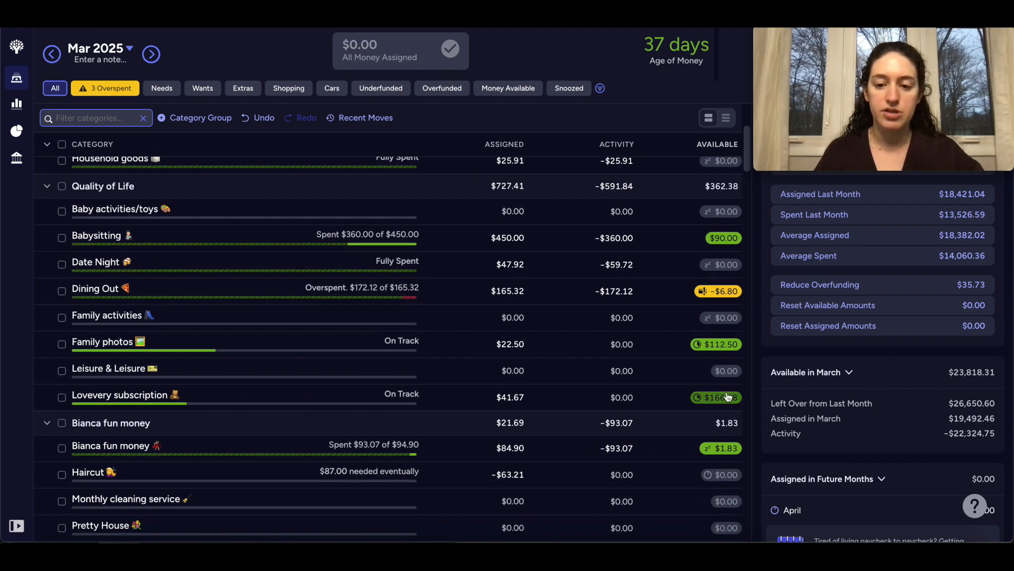
scroll(731, 376, down, 2)
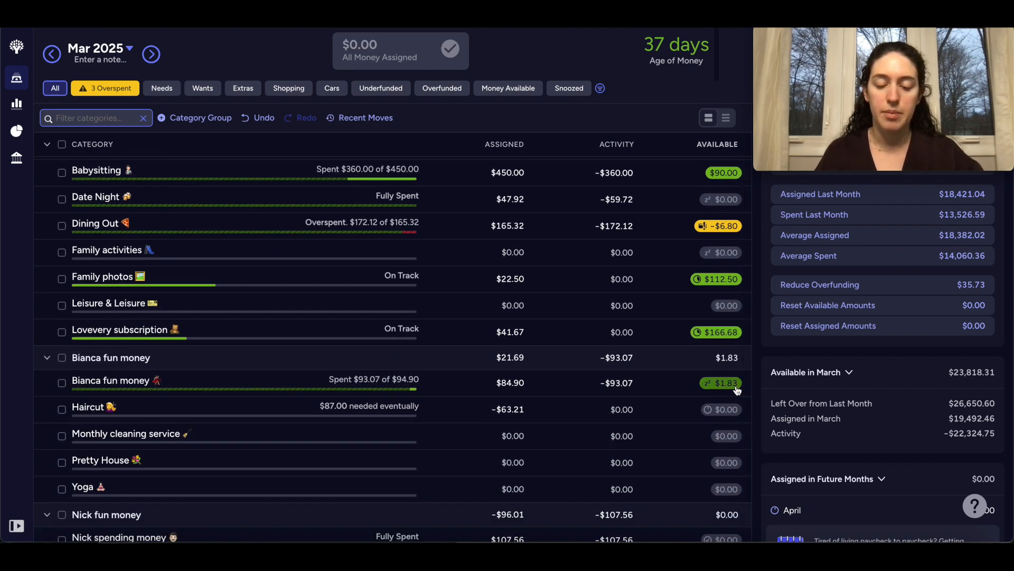
scroll(708, 395, down, 7)
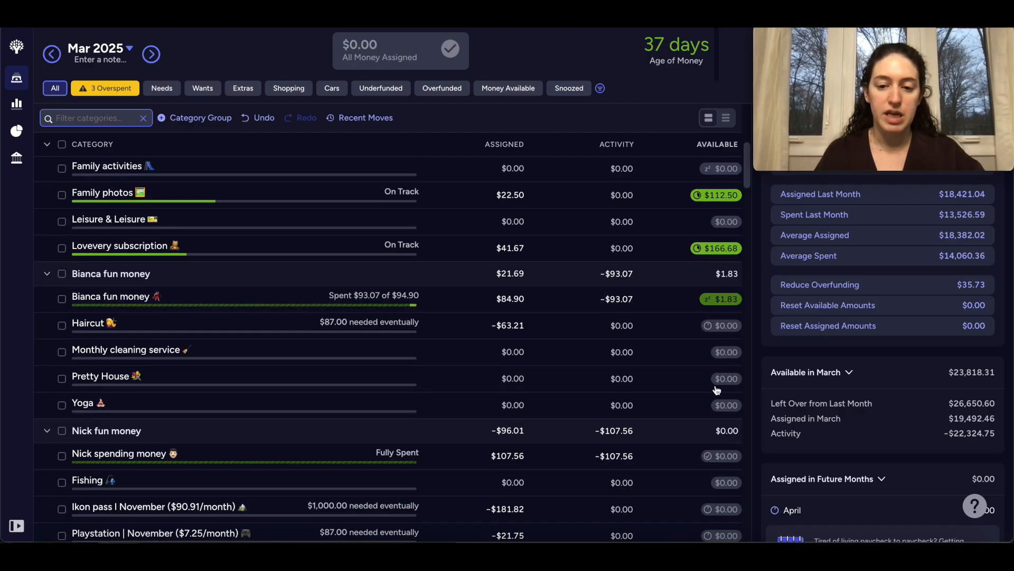
scroll(717, 389, down, 5)
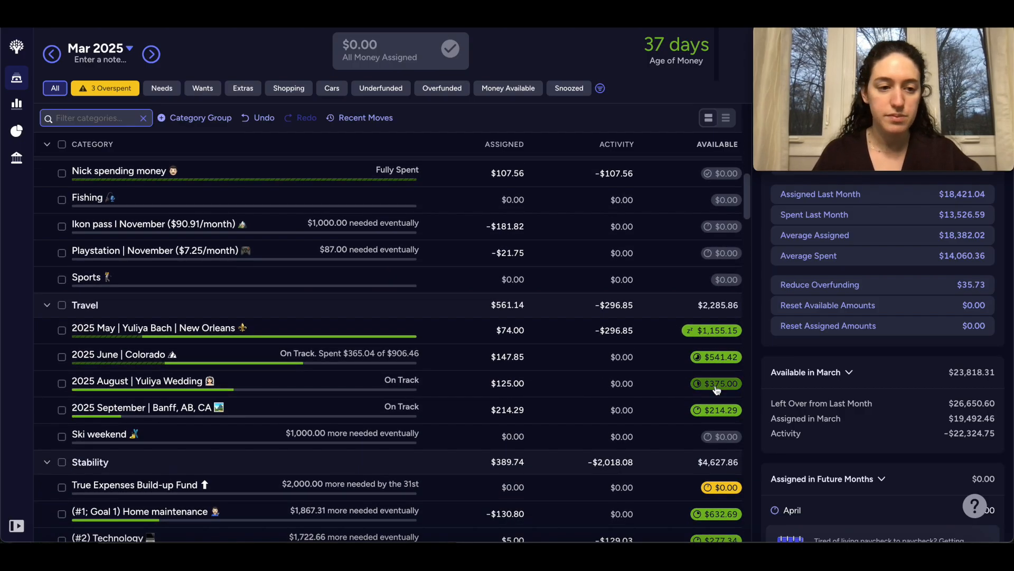
scroll(717, 390, down, 9)
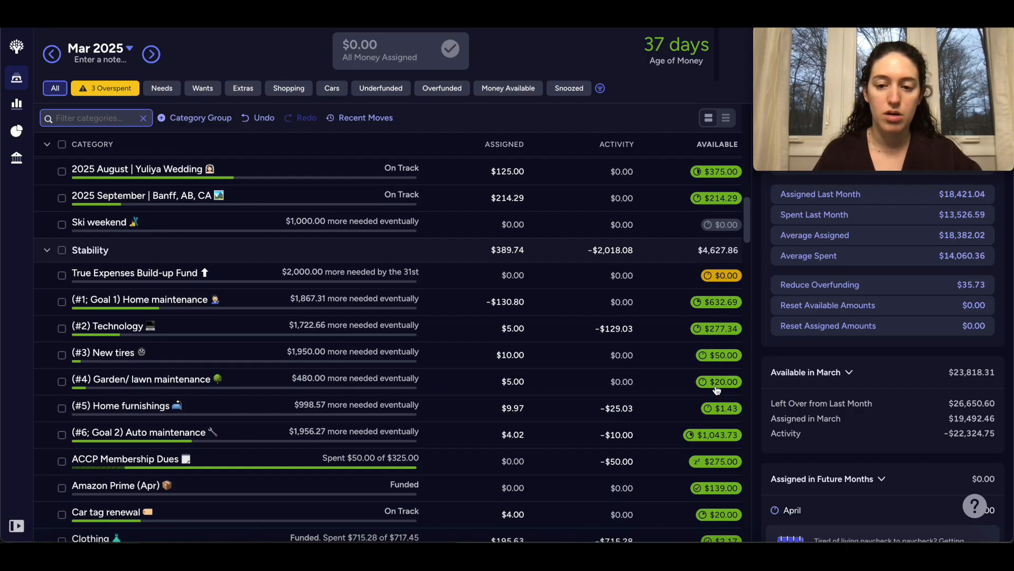
scroll(717, 389, down, 2)
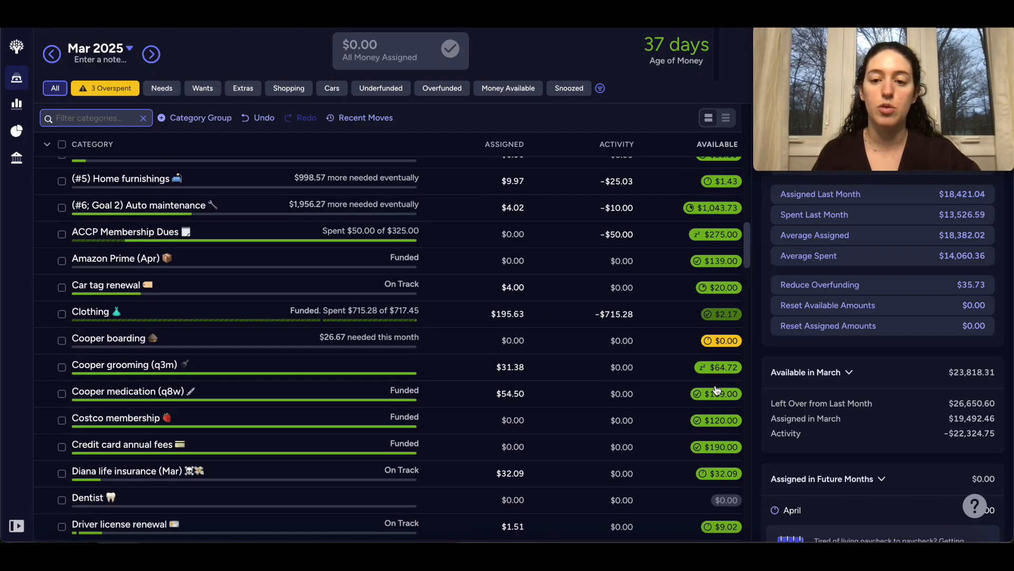
click(727, 315)
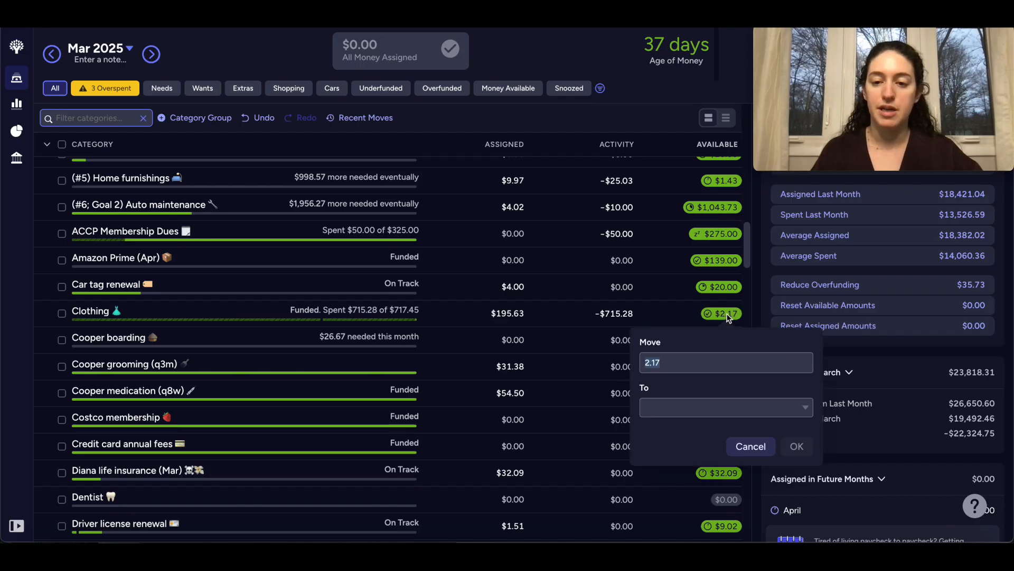
click(672, 405)
text(next)
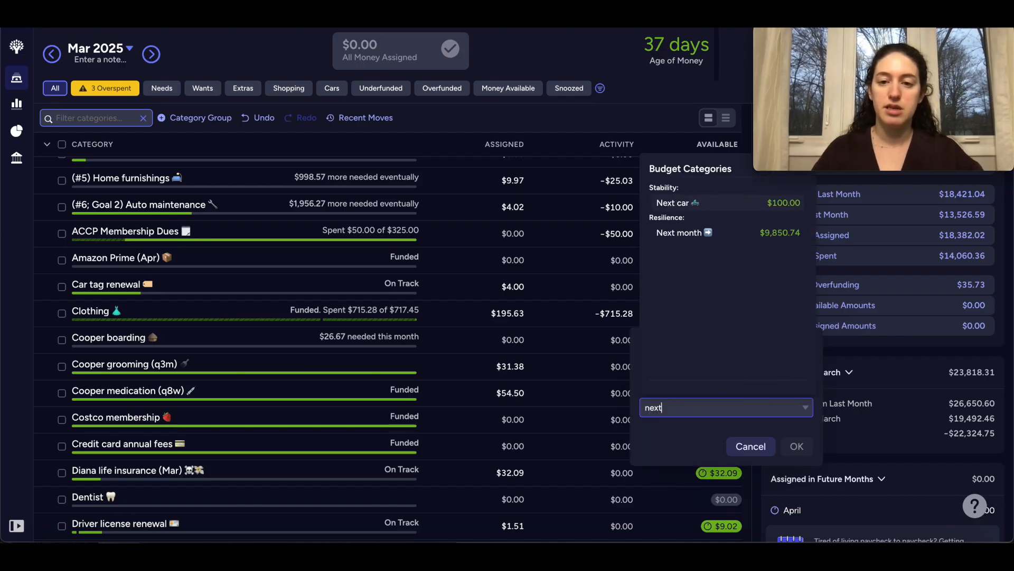
click(736, 235)
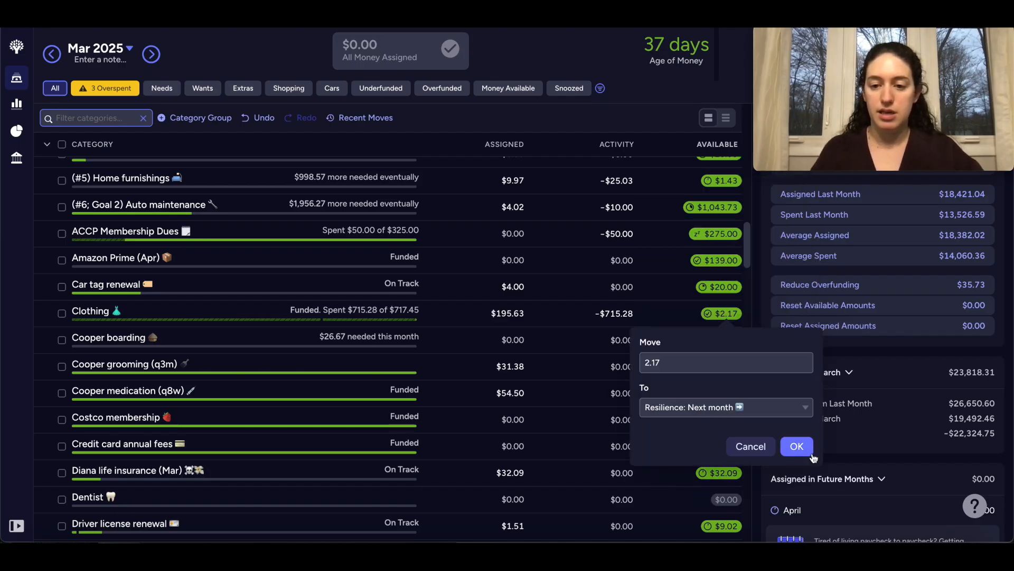
click(797, 446)
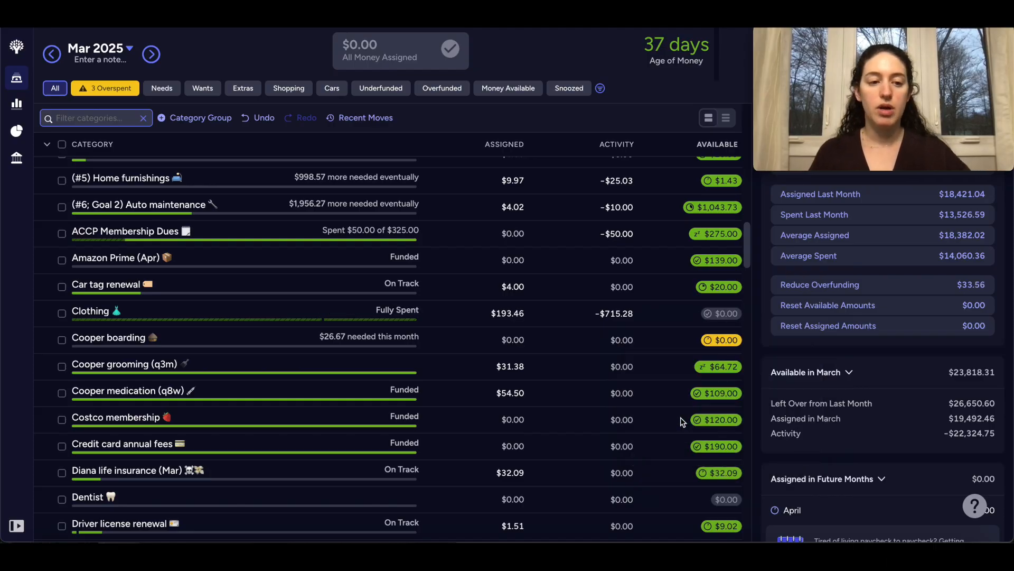
- Check the available amounts of the remaining March categories from Clothing through Credit Card Payments for leftover money, and return to the first category group
scroll(681, 420, down, 2)
scroll(682, 421, down, 7)
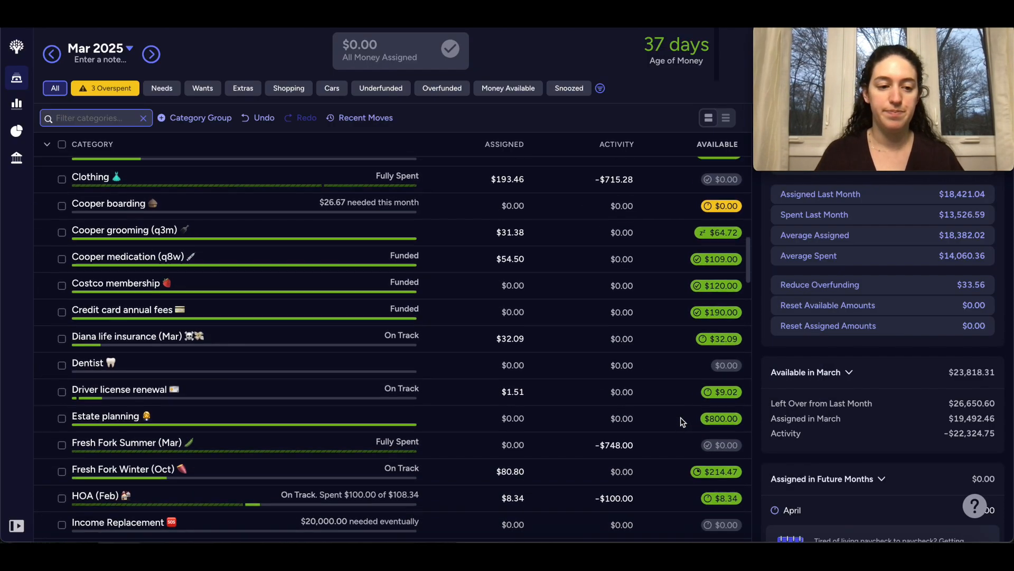
scroll(683, 422, down, 2)
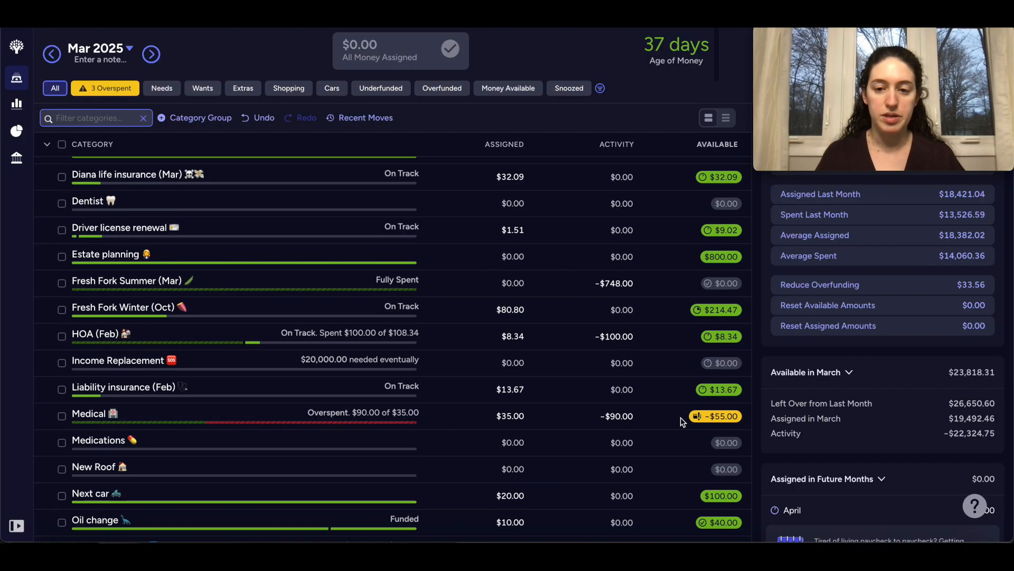
scroll(683, 421, down, 3)
scroll(682, 421, down, 2)
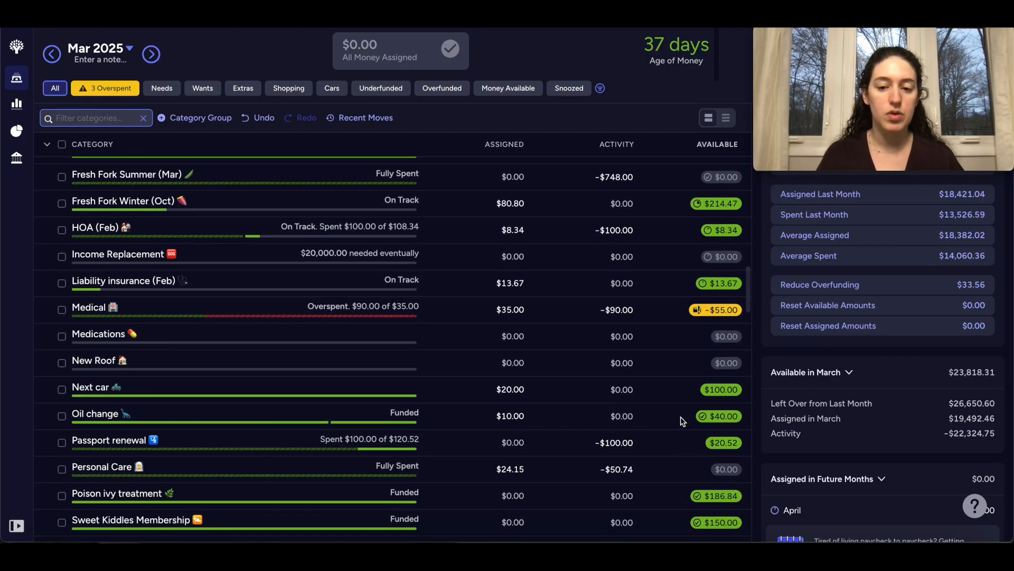
scroll(682, 421, down, 4)
scroll(682, 421, down, 7)
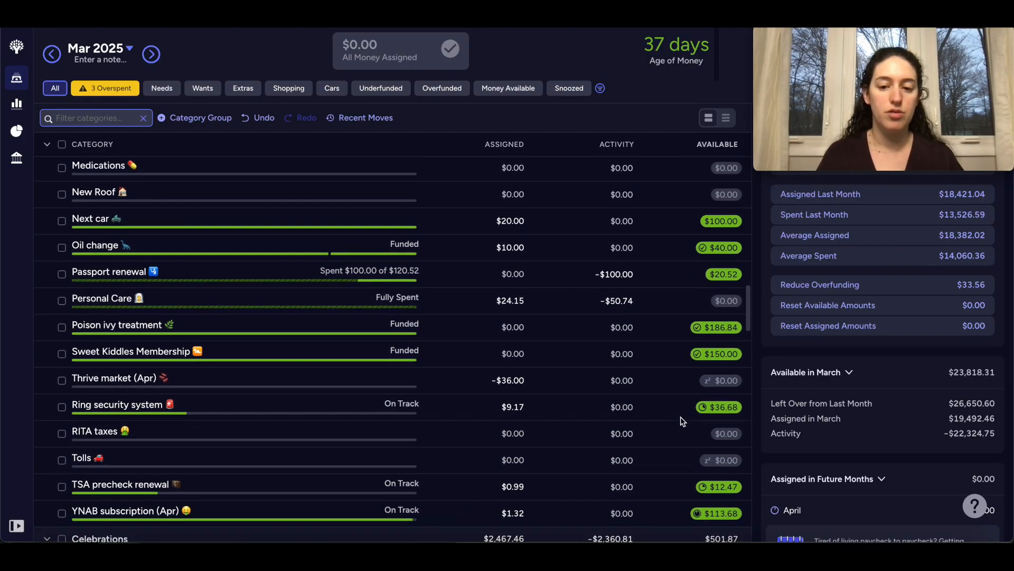
scroll(682, 421, down, 8)
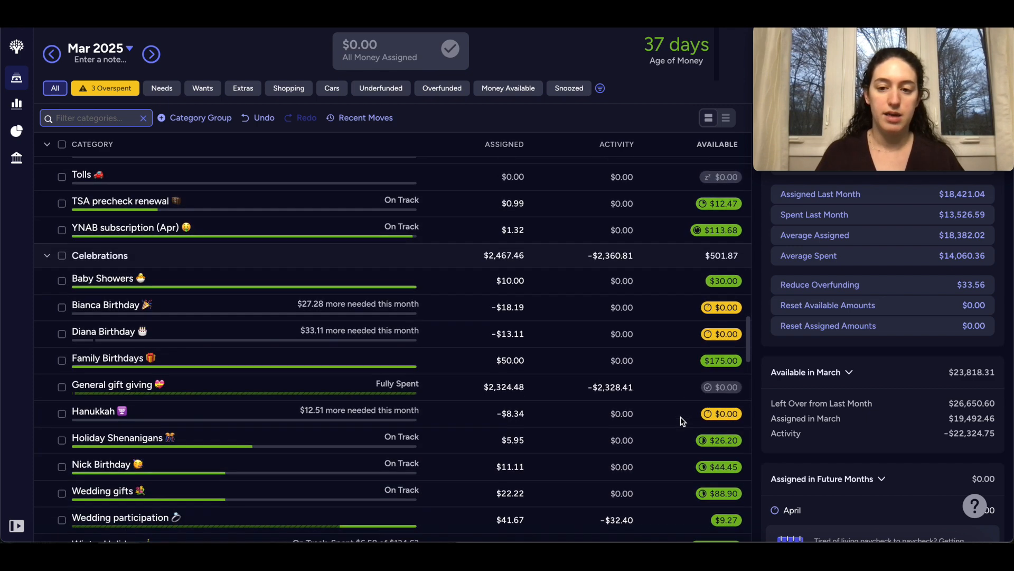
scroll(682, 421, down, 6)
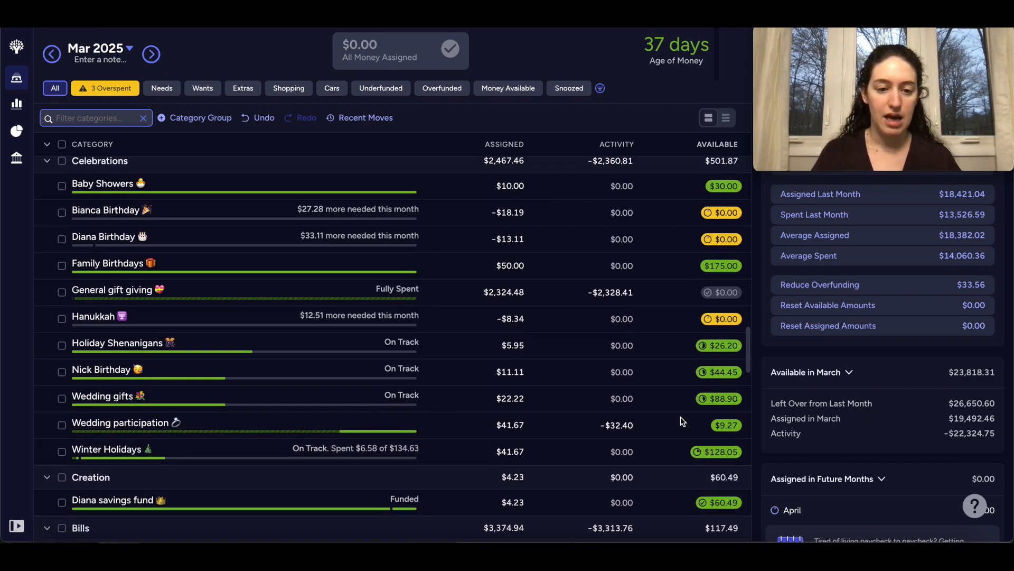
scroll(683, 421, down, 13)
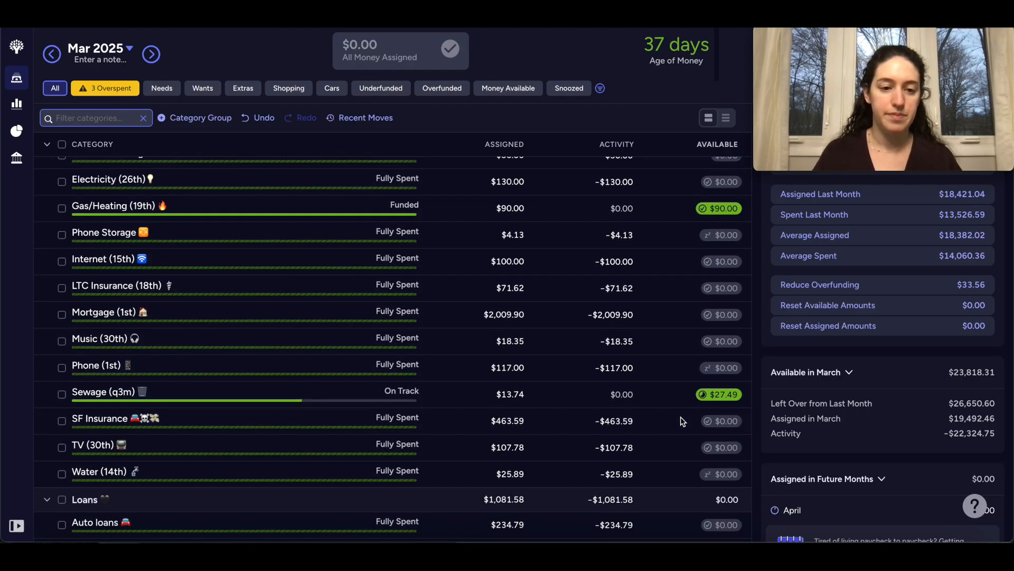
scroll(683, 421, down, 14)
scroll(684, 422, down, 5)
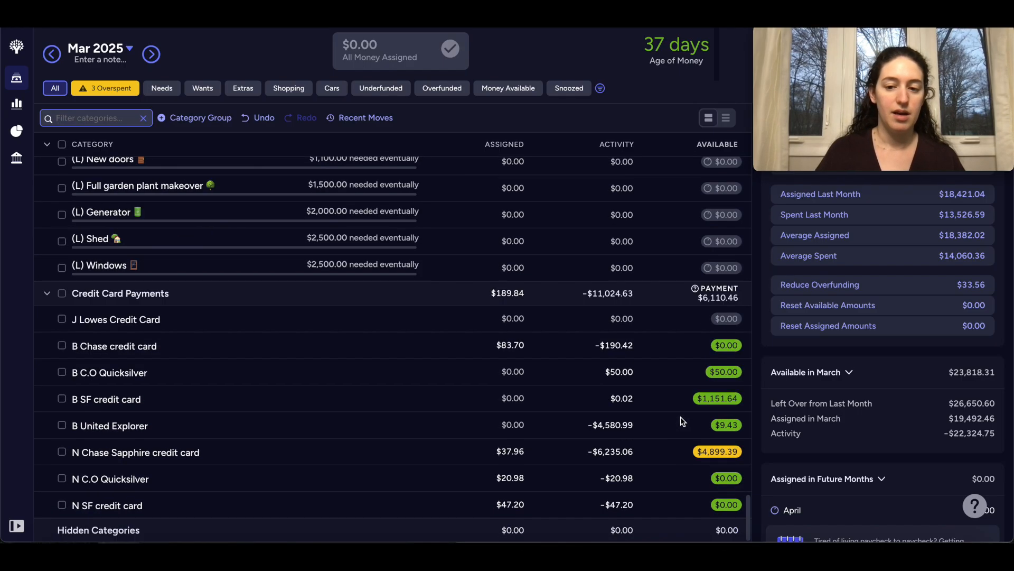
scroll(683, 422, up, 20)
scroll(683, 421, up, 10)
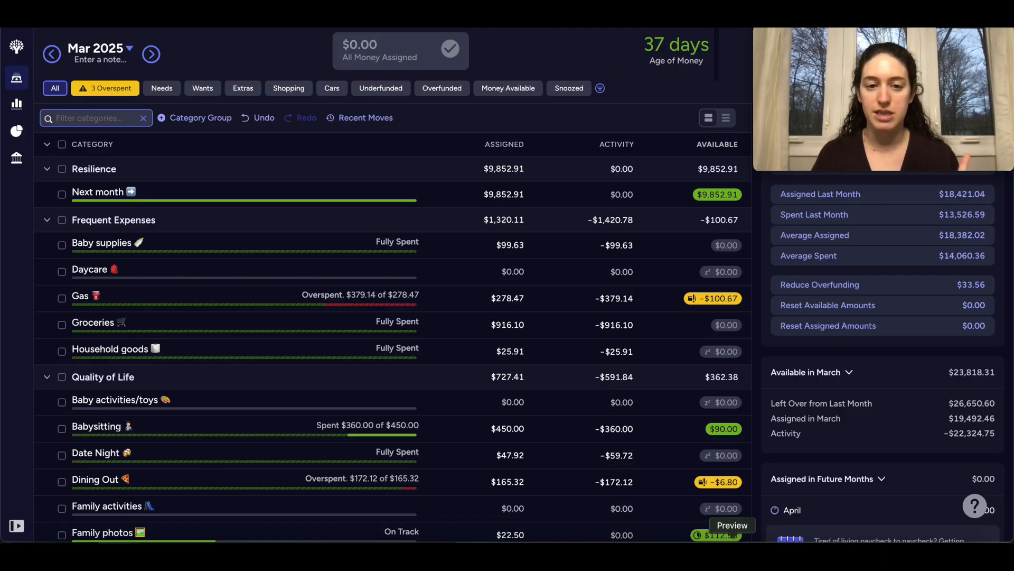
- Consult the five budgeting questions in IMG_4101.PNG in Preview again, close the image, and go to the April 2025 budget
click(732, 539)
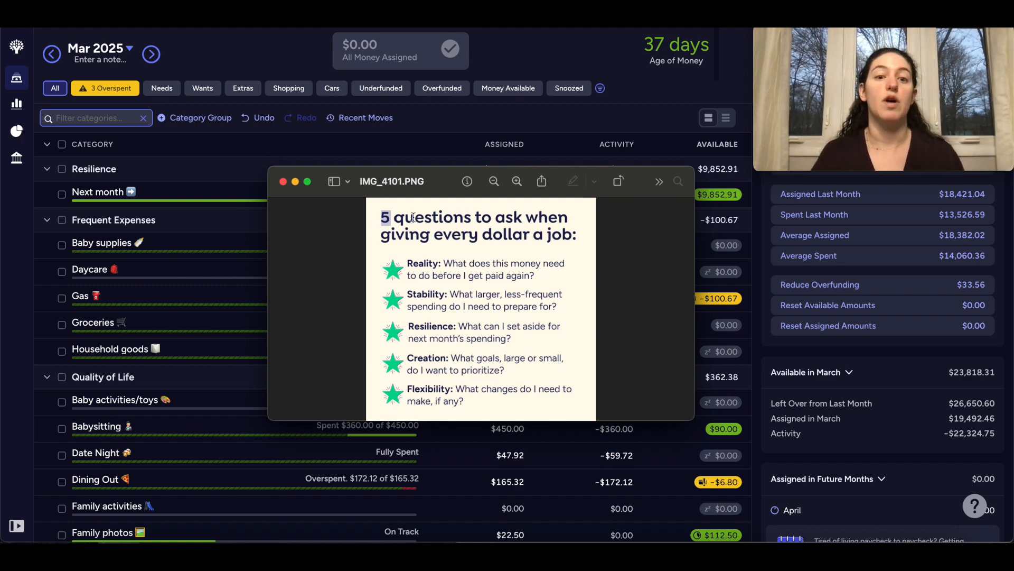
click(284, 182)
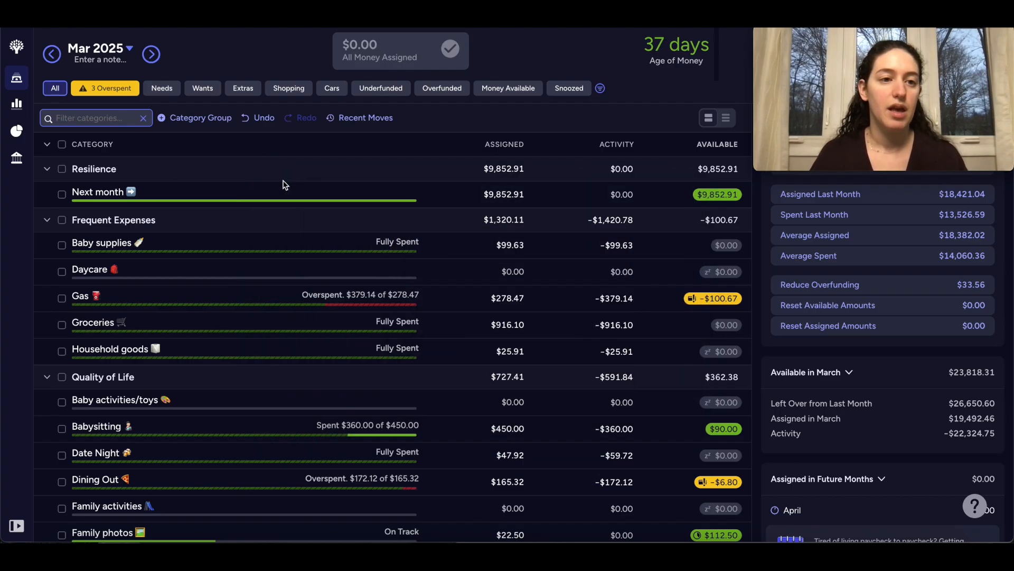
click(152, 55)
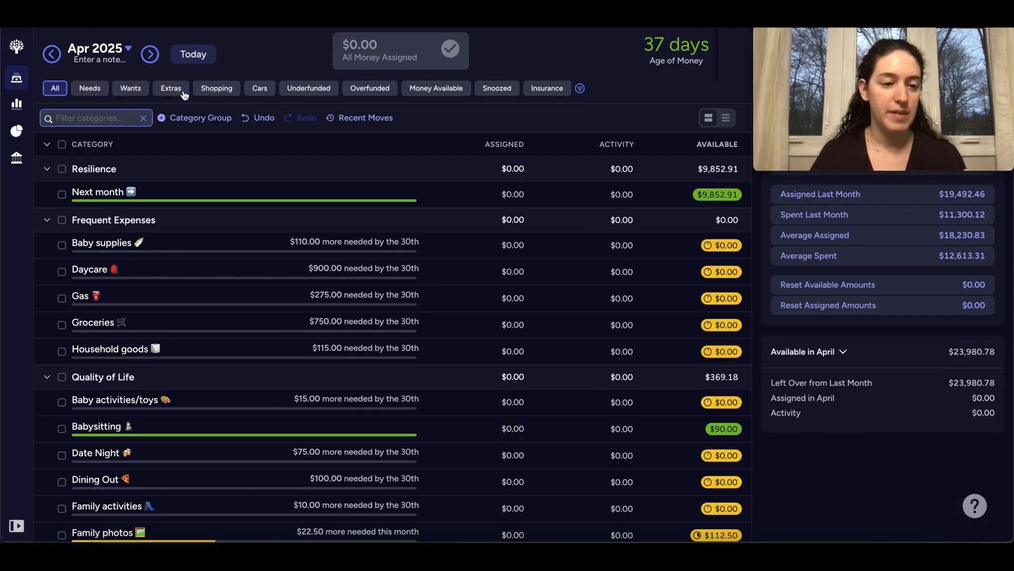
- Review the Gas category's target and past spending figures, and set its monthly refill target to $300
click(341, 301)
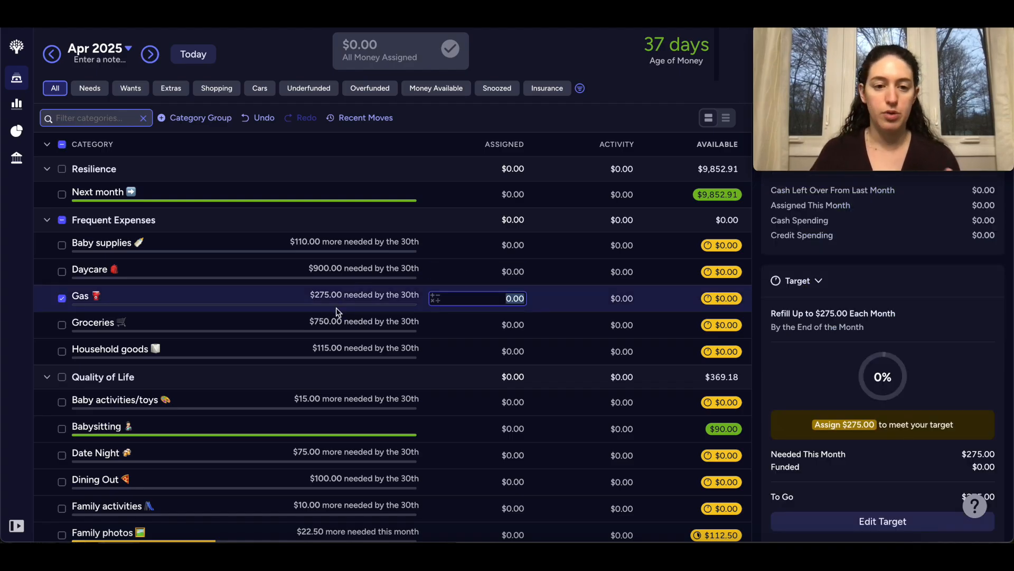
scroll(875, 339, down, 2)
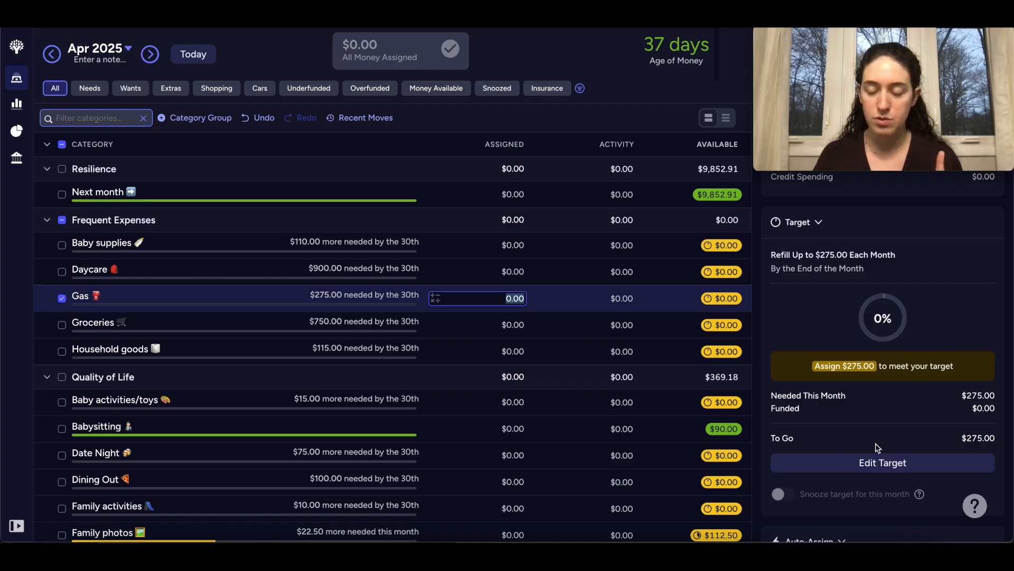
scroll(886, 447, down, 5)
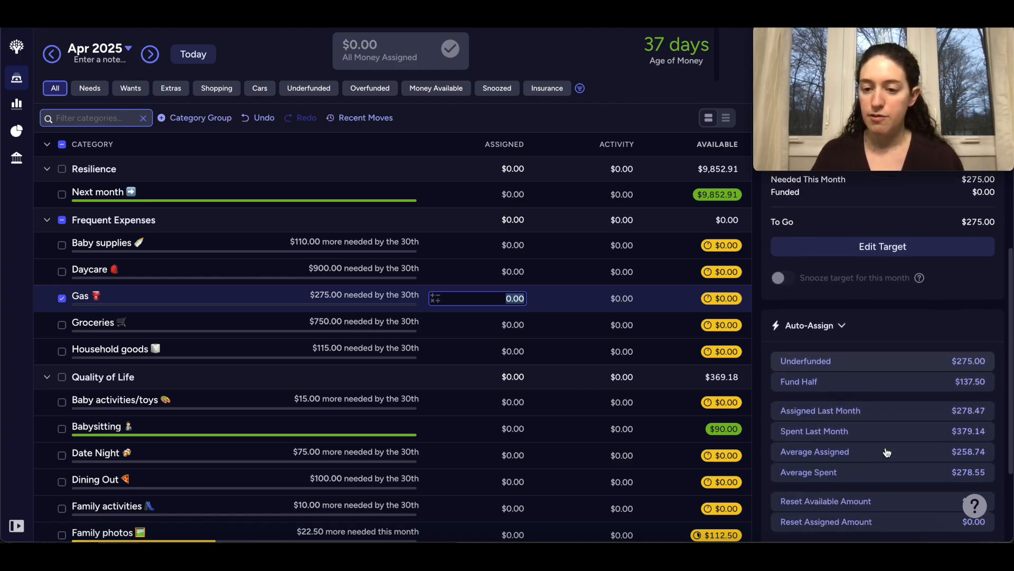
scroll(892, 317, down, 1)
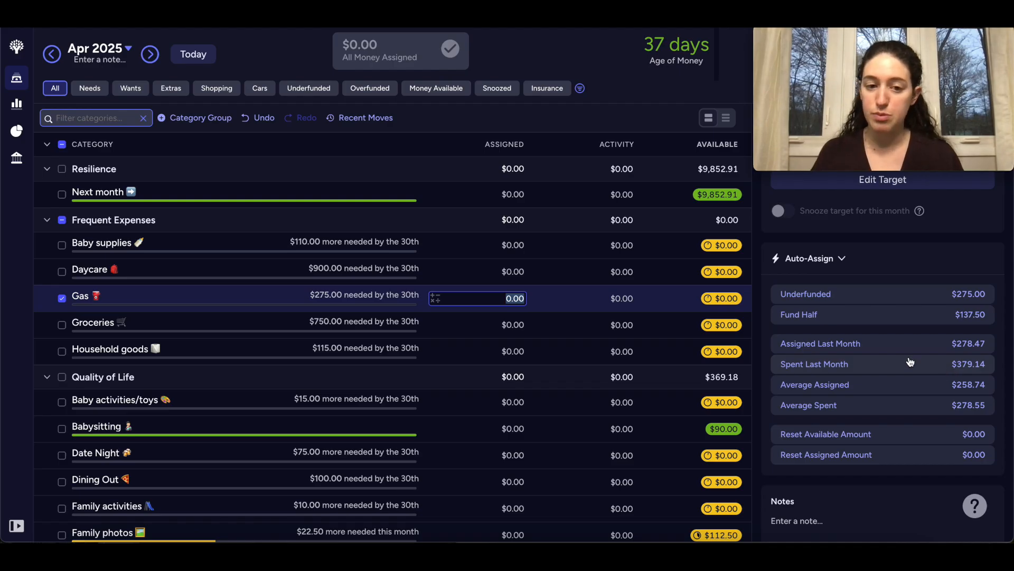
scroll(909, 361, up, 6)
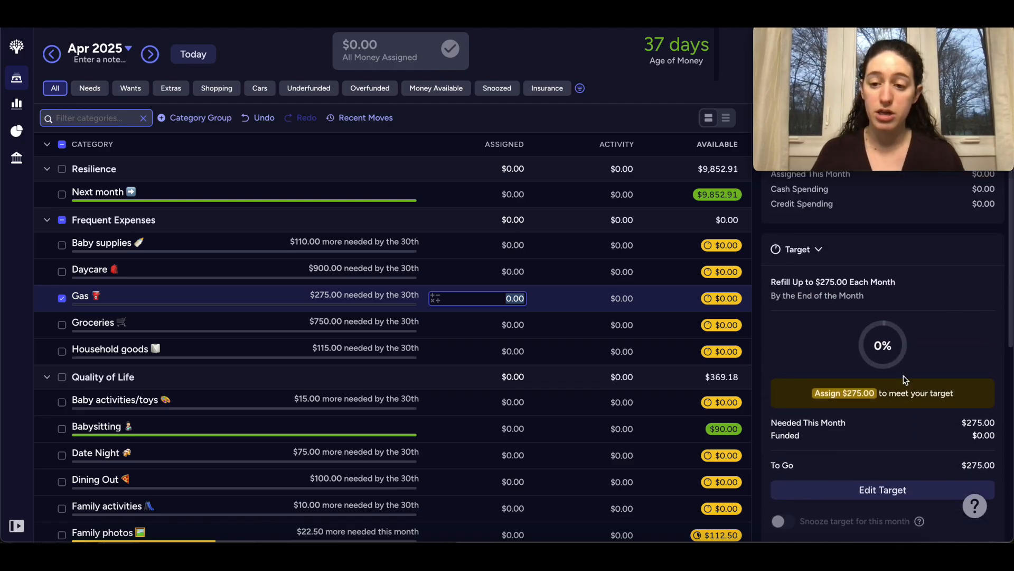
click(880, 492)
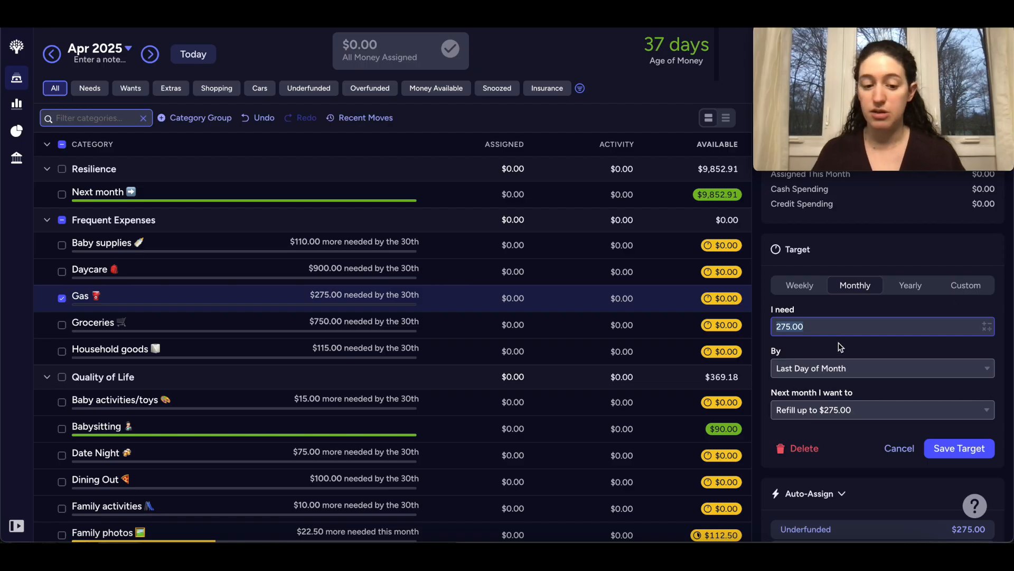
text(300)
key(Return)
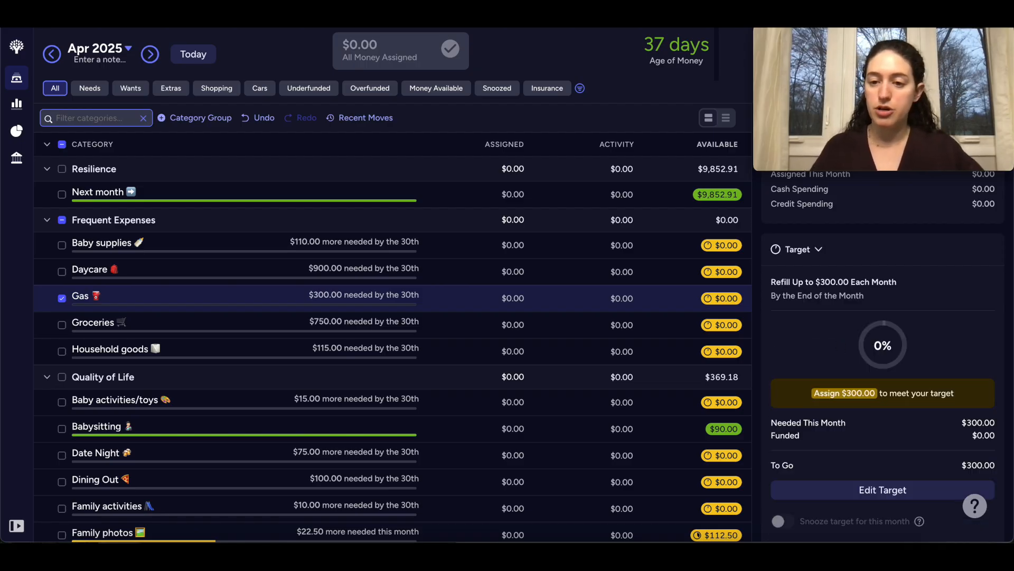
- Review the Groceries category's past assigned and spent amounts, and save a new monthly refill target of $800
click(360, 328)
scroll(922, 358, down, 5)
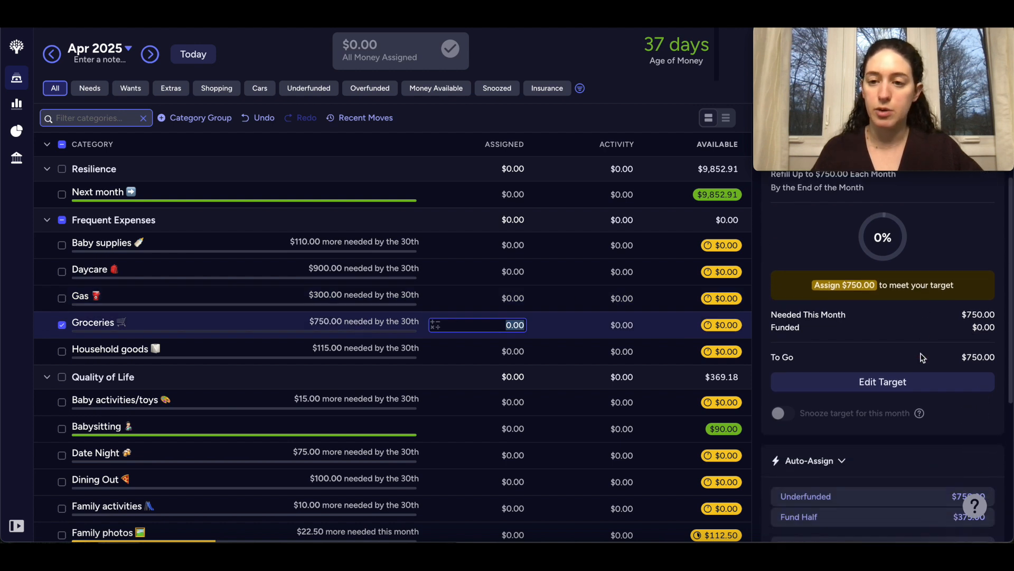
scroll(921, 357, down, 2)
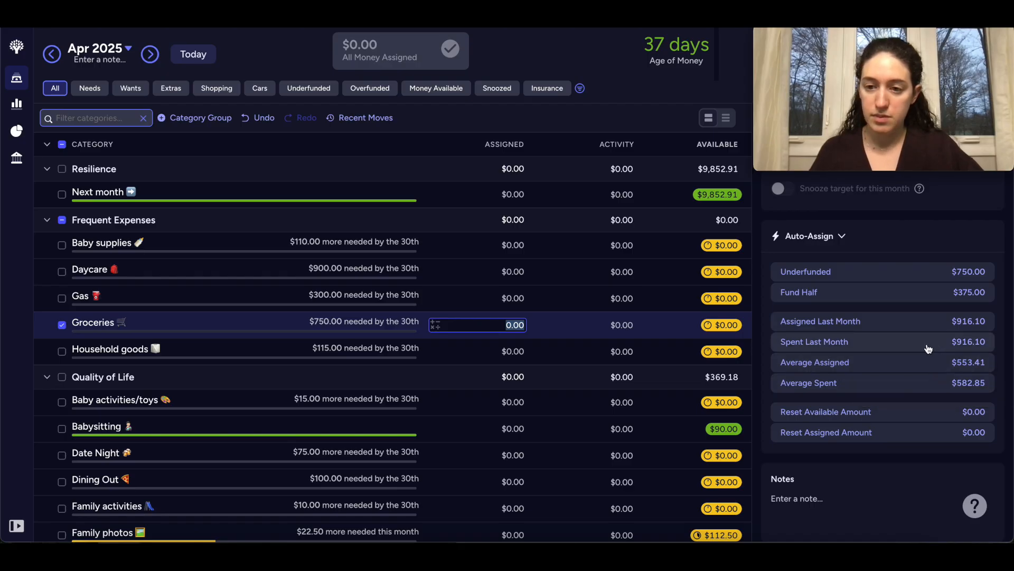
scroll(929, 349, up, 5)
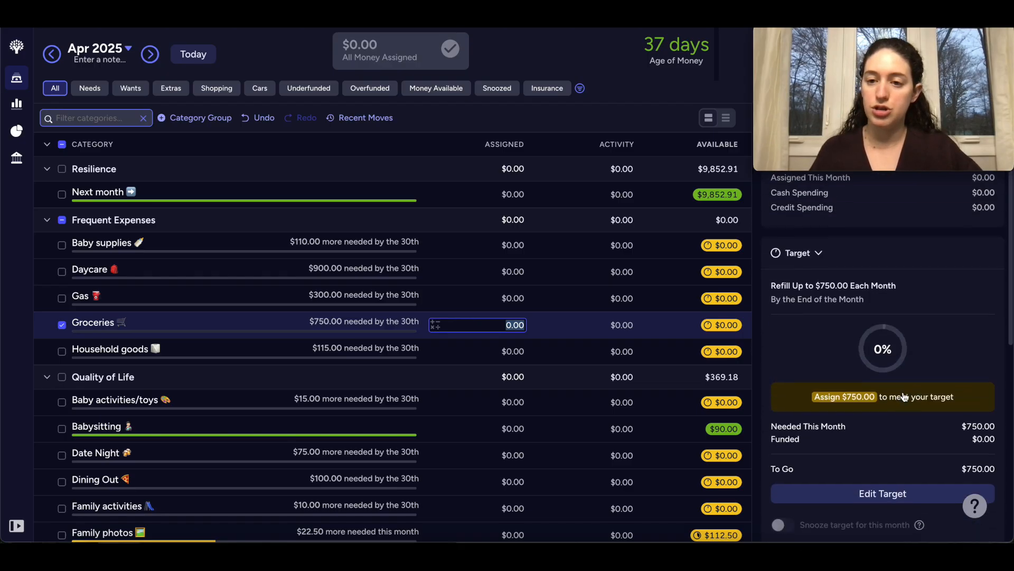
click(885, 494)
text(800)
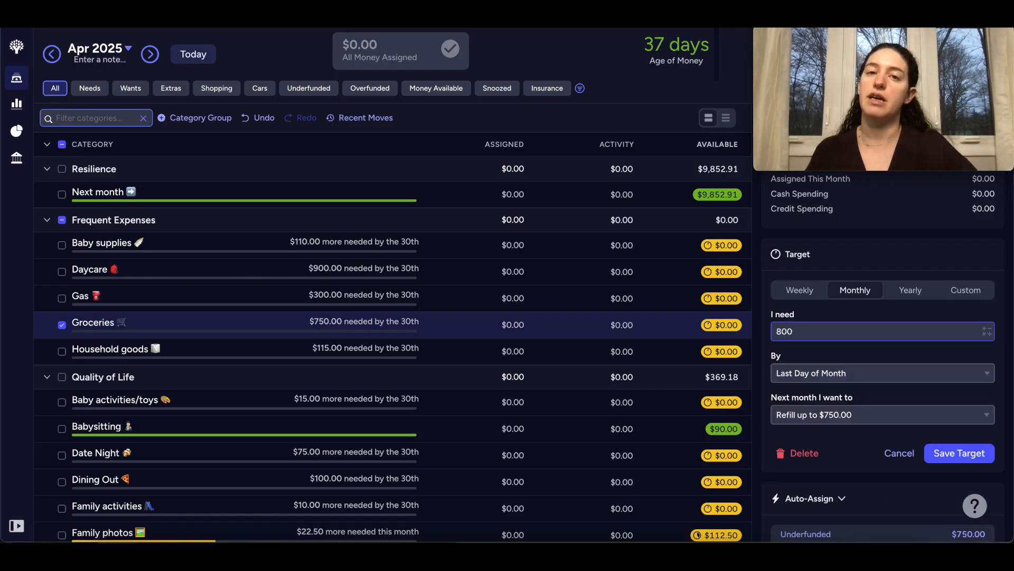
click(958, 454)
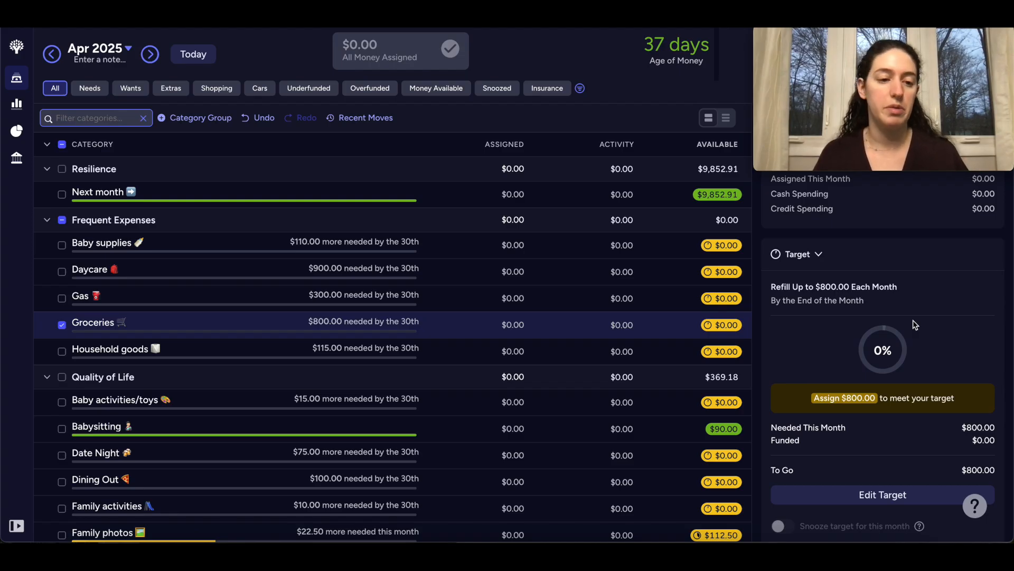
- Clear the Groceries selection, return to the March 2025 budget, and open the destination choice for moving money out of Next month
click(62, 325)
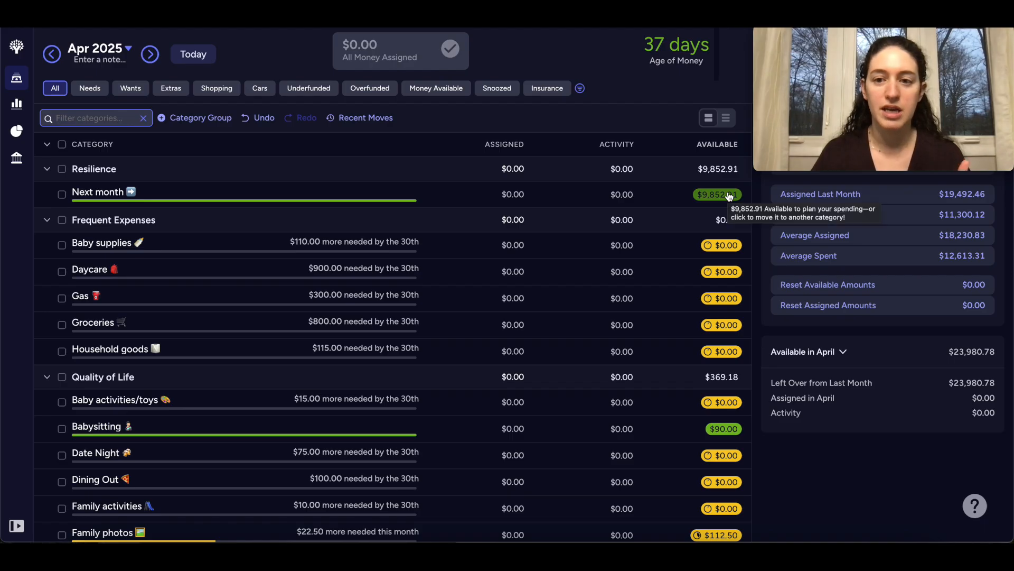
click(199, 62)
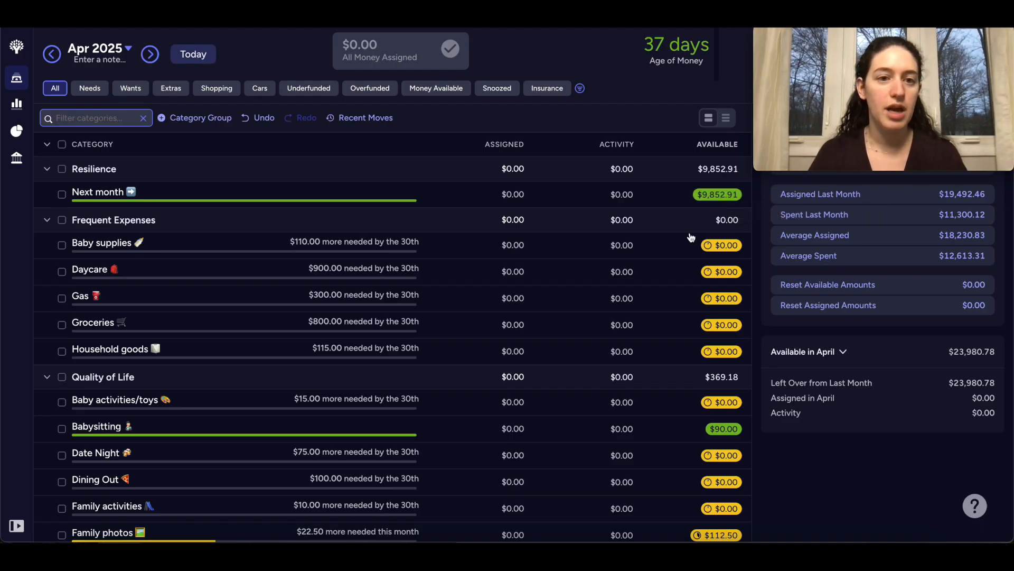
click(726, 197)
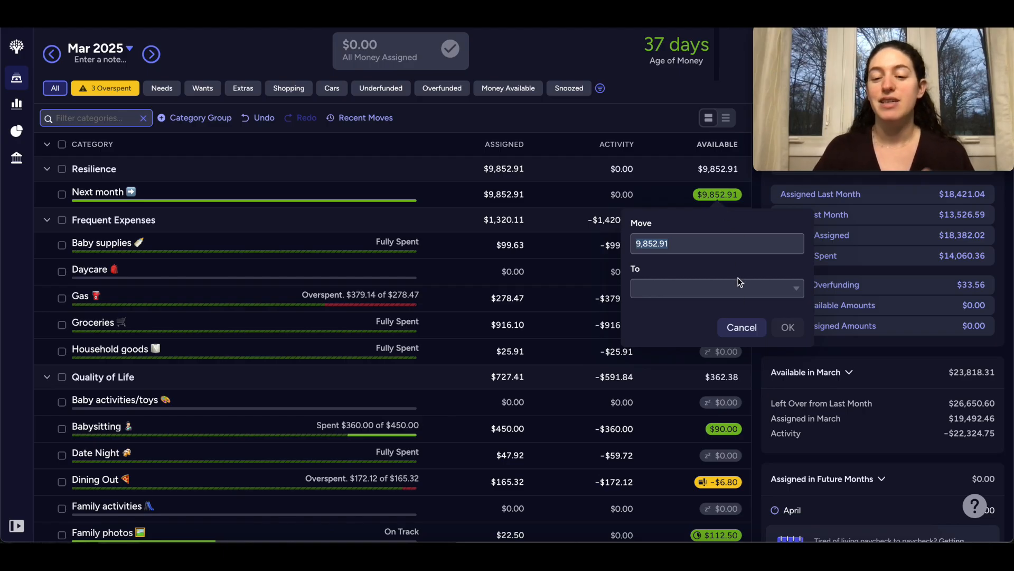
click(759, 294)
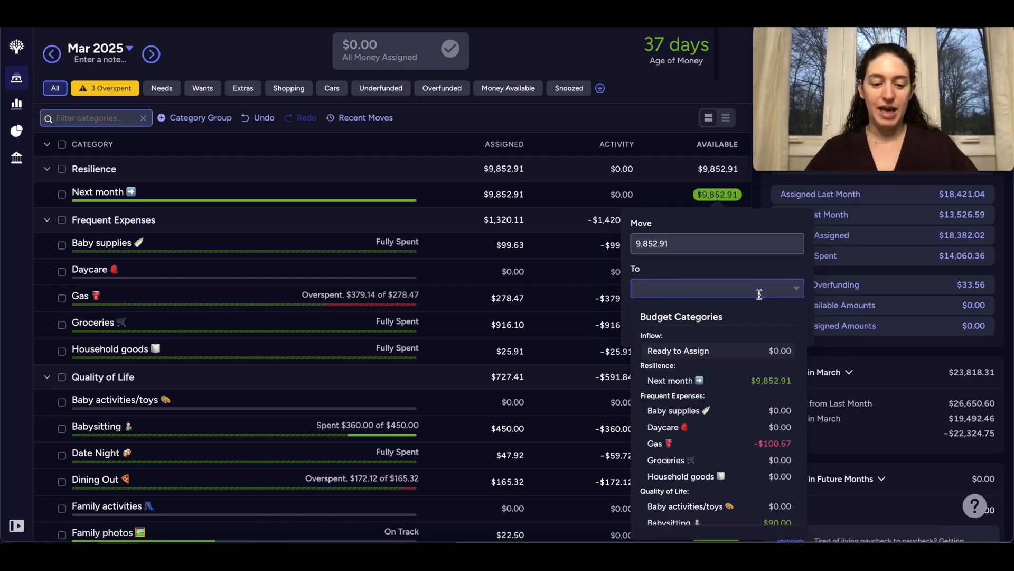
text(rea)
key(Down)
key(Down)
key(Down)
key(Return)
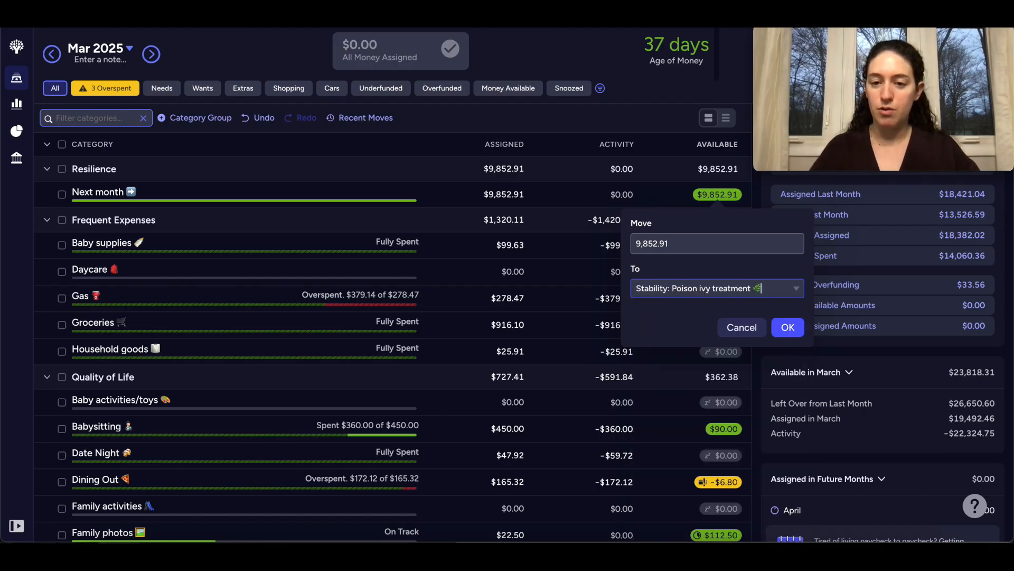
key(BackSpace)
key(BackSpace)
key(BackSpace)
key(BackSpace)
key(BackSpace)
key(BackSpace)
key(BackSpace)
key(BackSpace)
key(BackSpace)
key(BackSpace)
key(BackSpace)
key(BackSpace)
key(BackSpace)
key(BackSpace)
key(BackSpace)
key(BackSpace)
key(BackSpace)
key(BackSpace)
key(BackSpace)
key(BackSpace)
key(BackSpace)
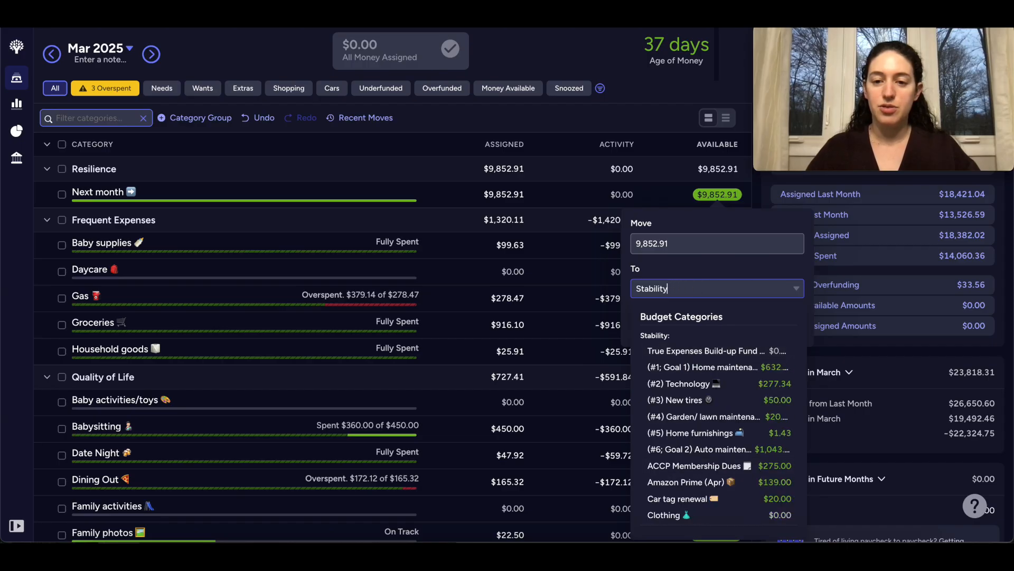
key(BackSpace)
key(BackSpace)
key(BackSpace)
key(BackSpace)
key(BackSpace)
key(BackSpace)
key(BackSpace)
key(BackSpace)
key(BackSpace)
- Move the full $9,852.91 from March's Next month category to Ready to Assign
text(read)
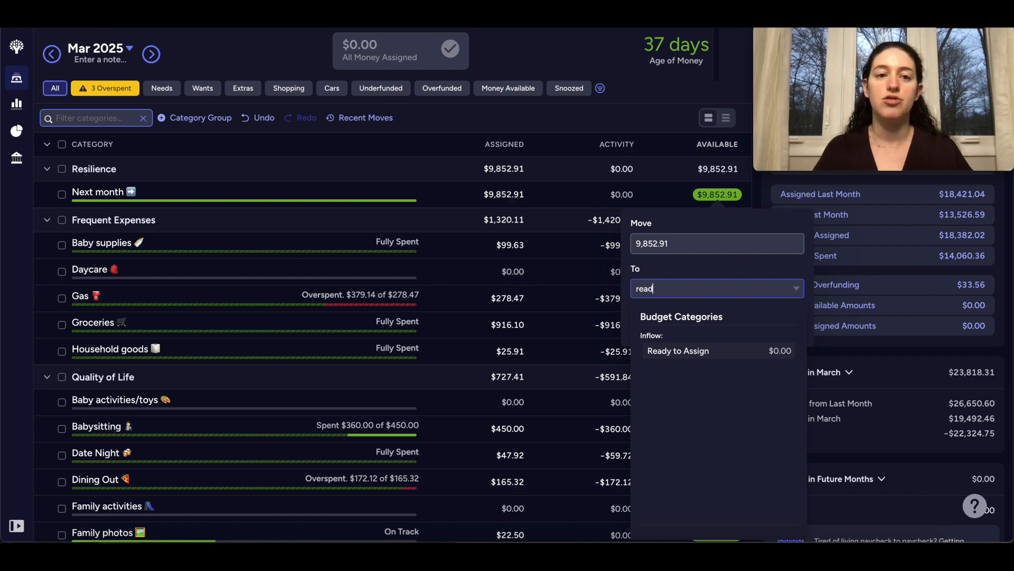
click(710, 352)
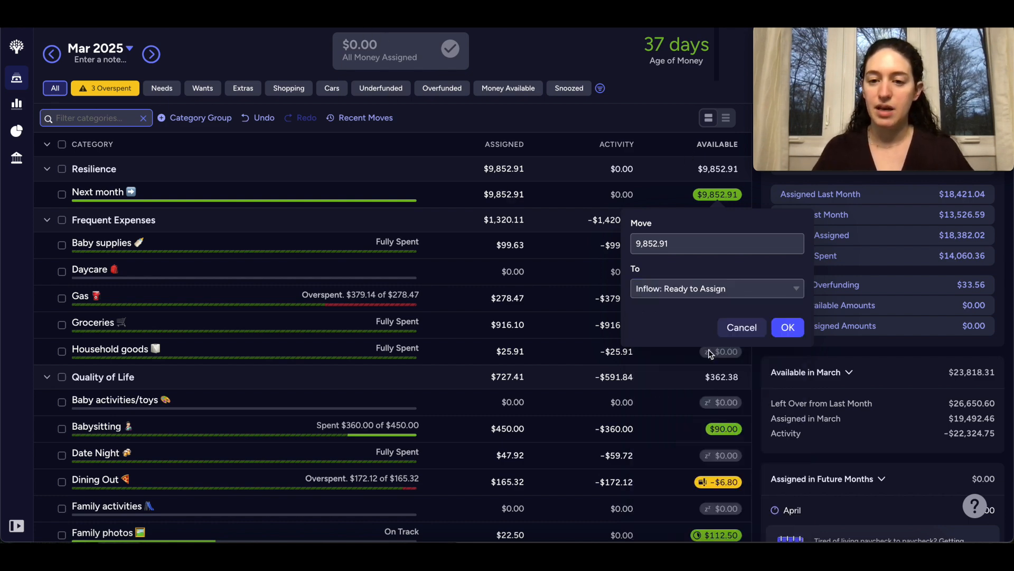
click(789, 329)
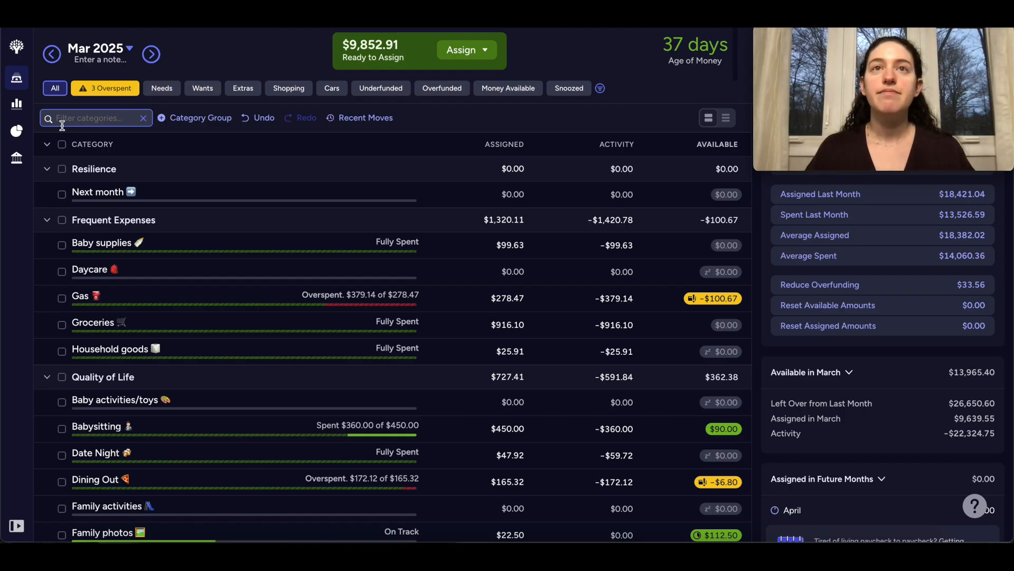
- Add $90 to Babysitting's assigned amount in March, clear the selection, and go to the April 2025 budget
scroll(471, 313, down, 2)
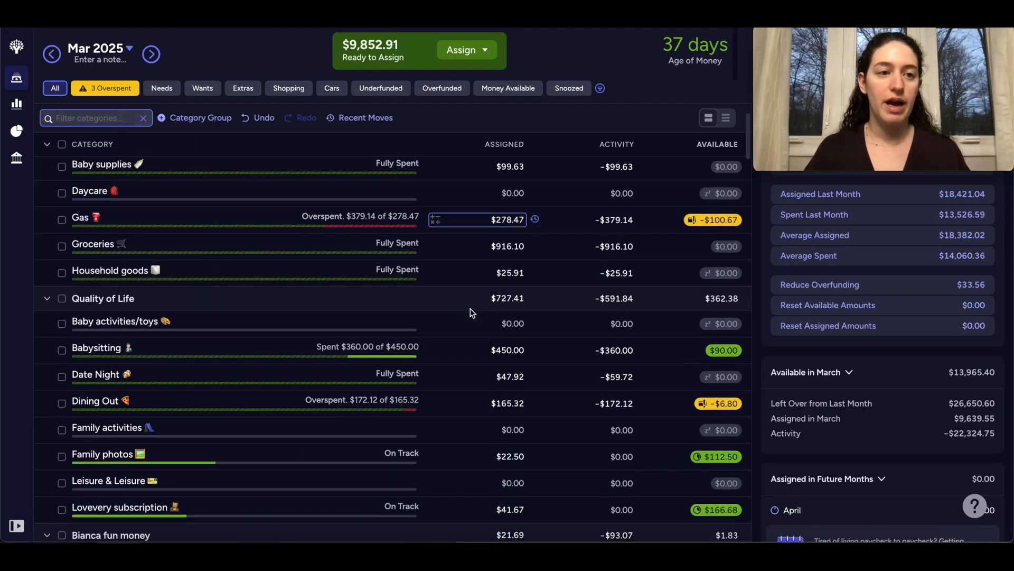
scroll(472, 312, down, 3)
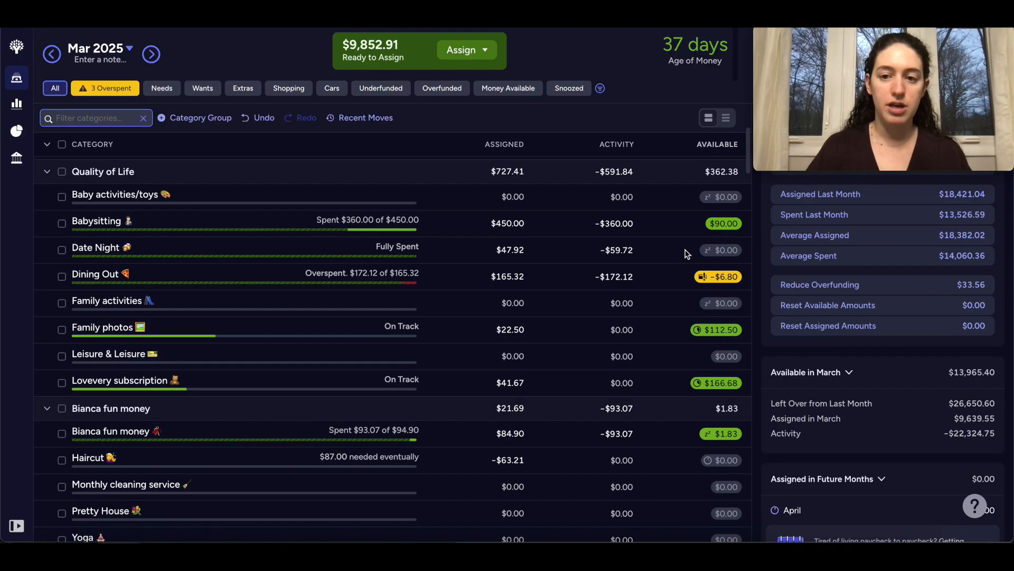
click(522, 224)
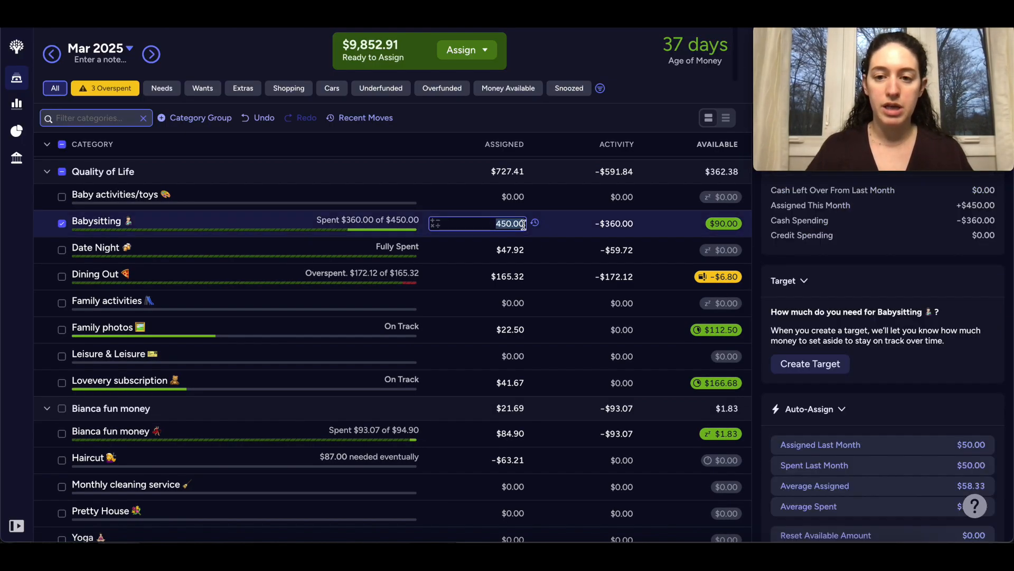
text(+)
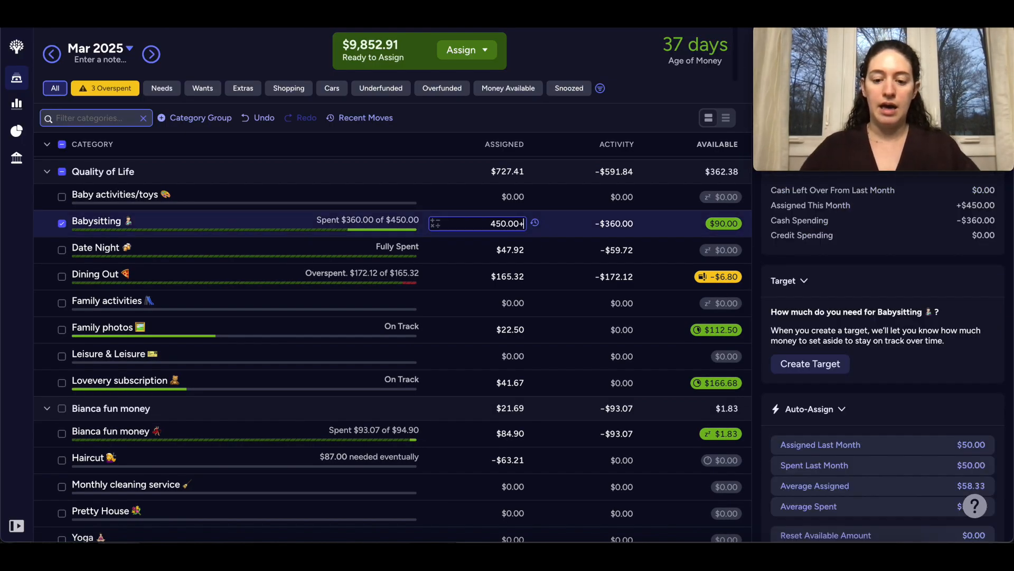
text(90)
key(Return)
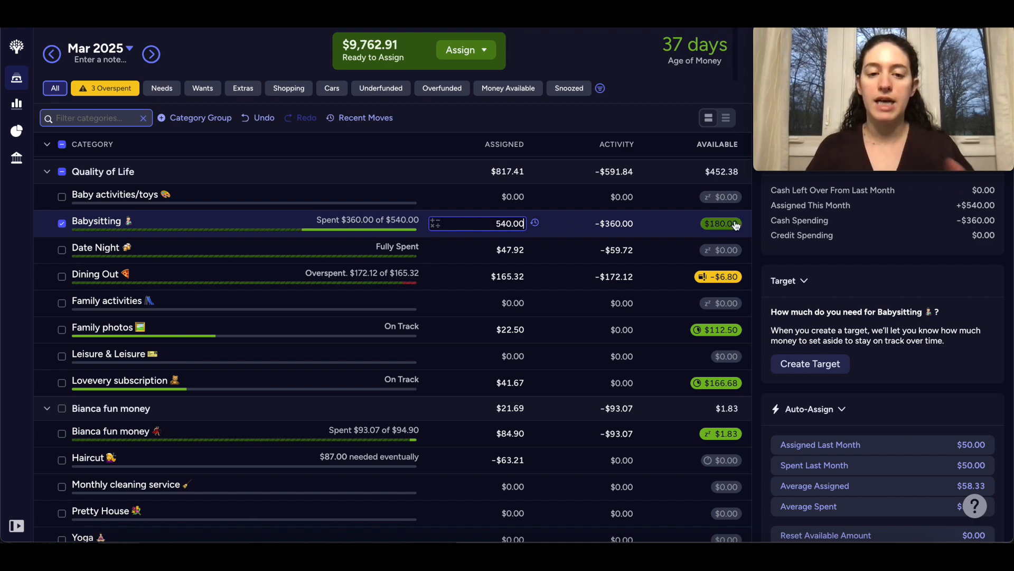
click(62, 223)
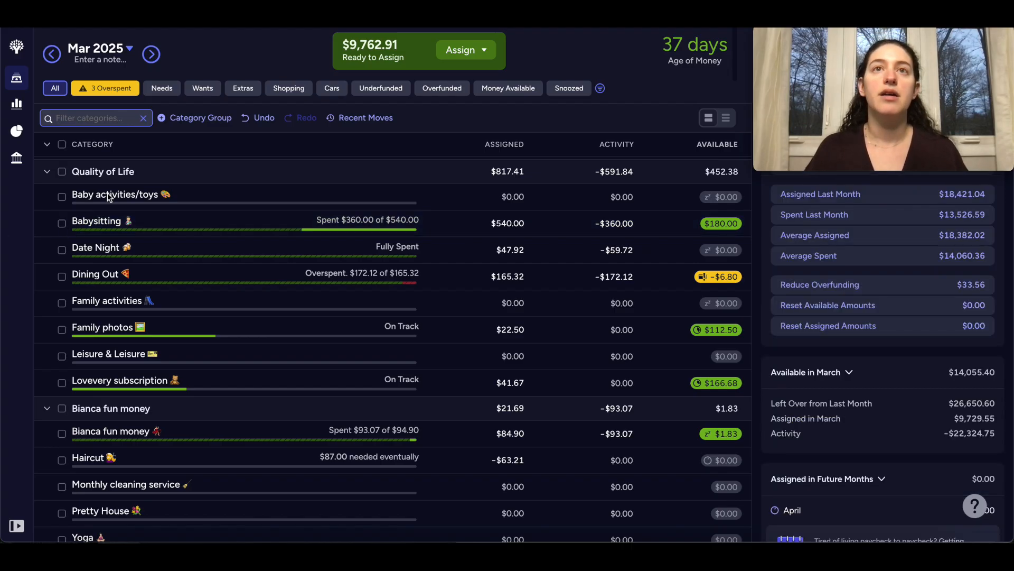
click(153, 57)
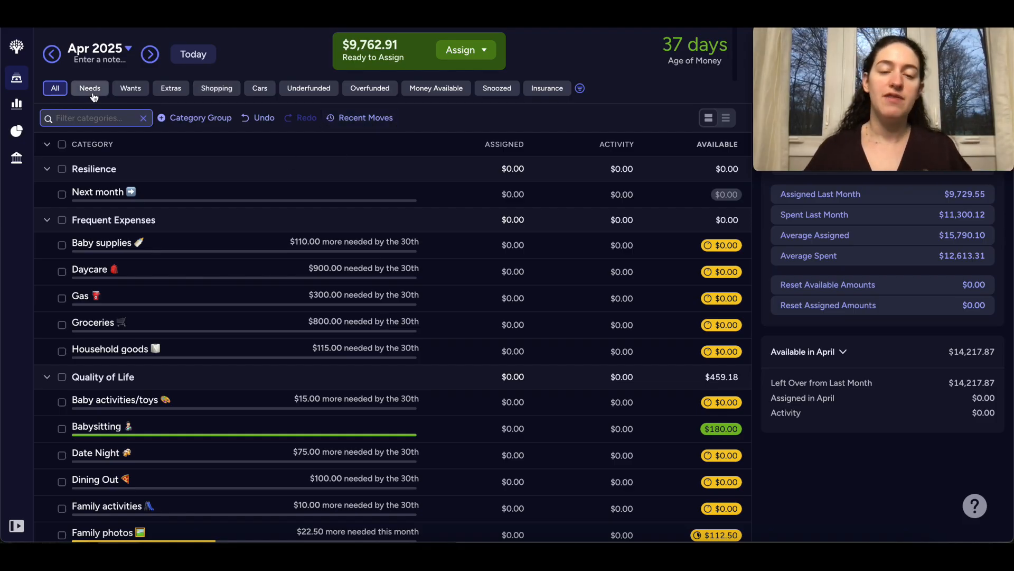
mouse_move(871, 35)
drag(872, 35, 872, 409)
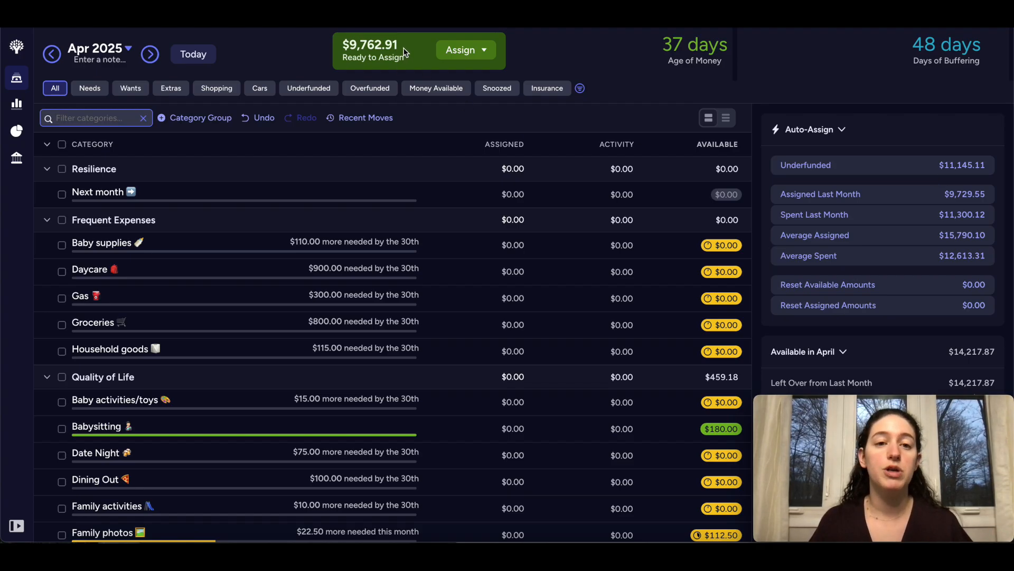
mouse_move(870, 416)
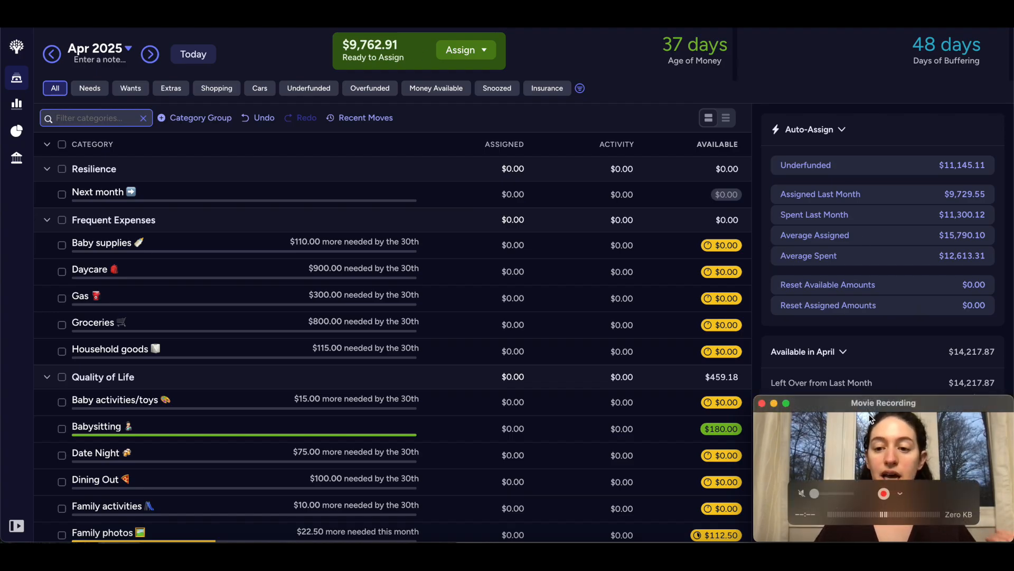
drag(875, 401, 874, 29)
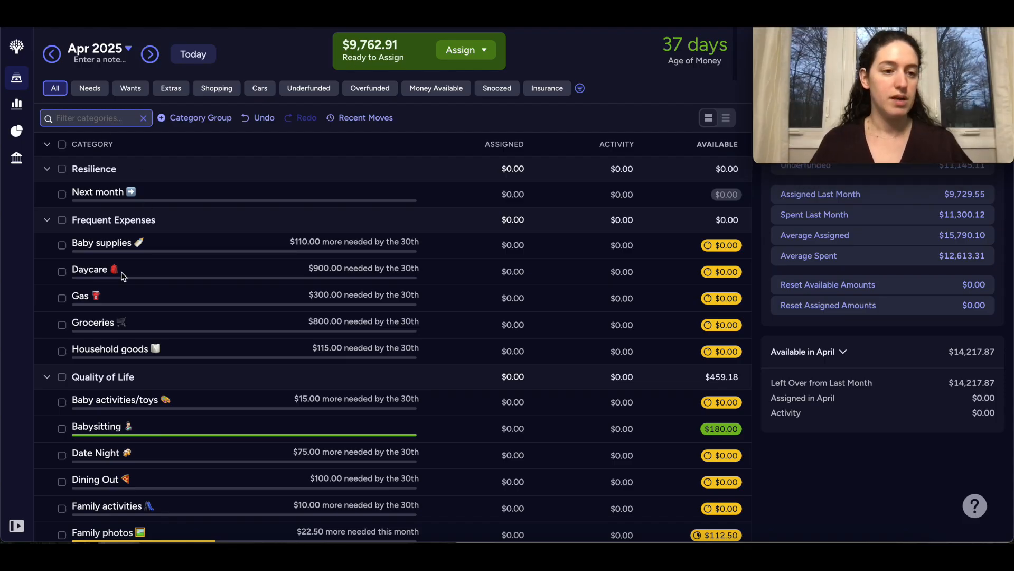
- Filter April to the Needs view and auto-assign the underfunded amount to all Frequent Expenses categories
click(90, 88)
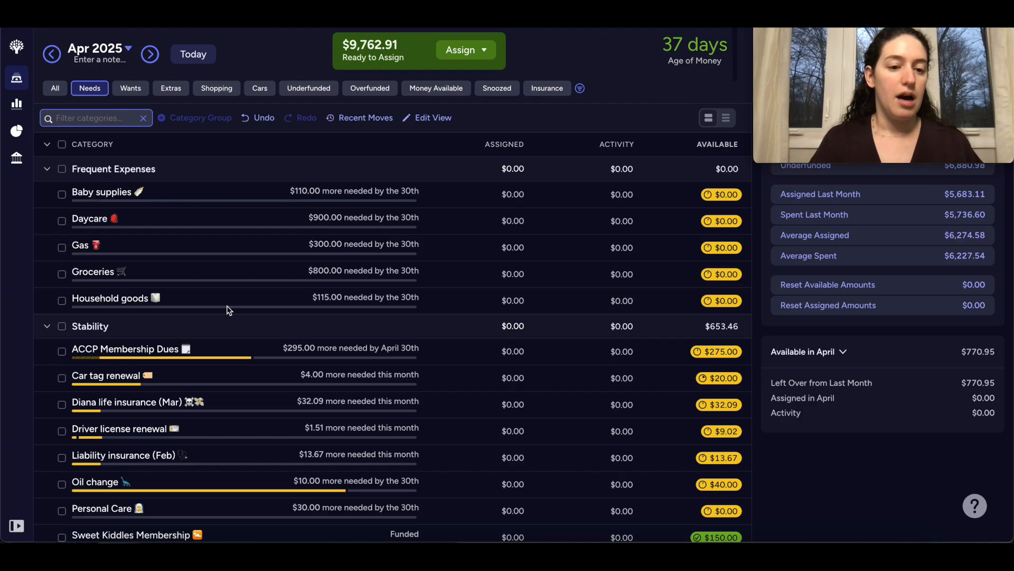
click(62, 170)
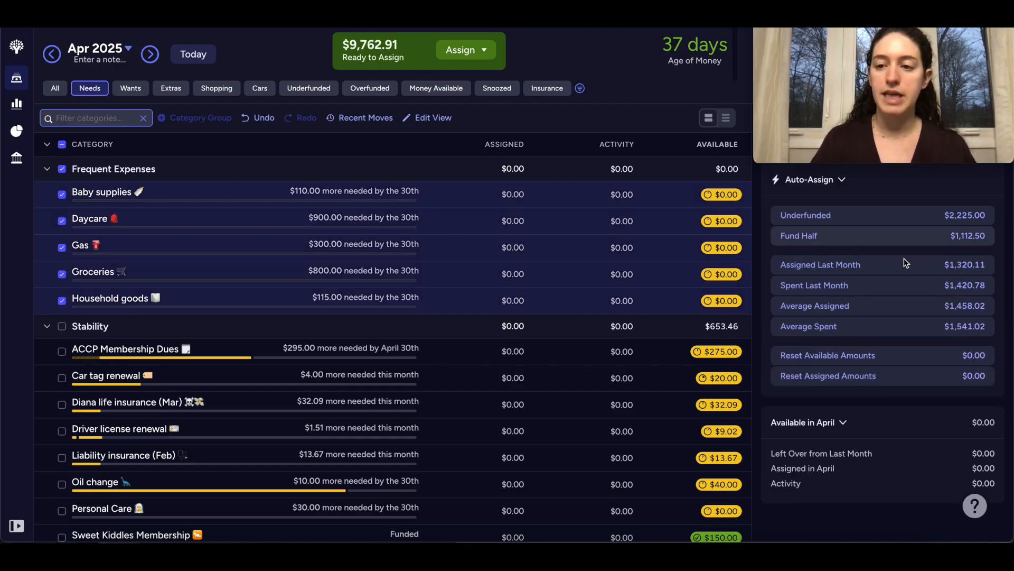
click(885, 220)
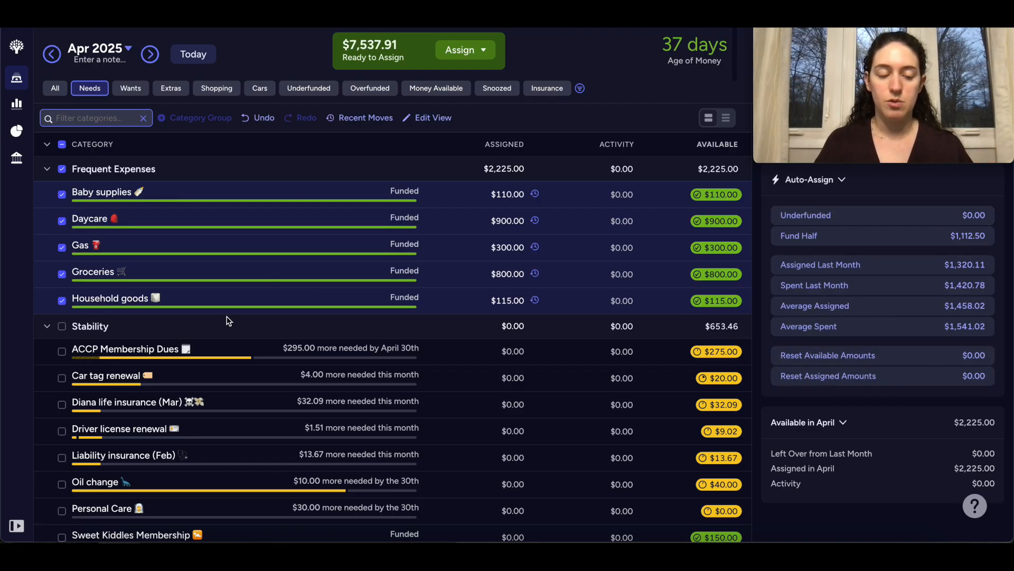
- Check the yearly target of ACCP Membership Dues, assign $20 to the category for April, and clear the selection
scroll(270, 355, down, 2)
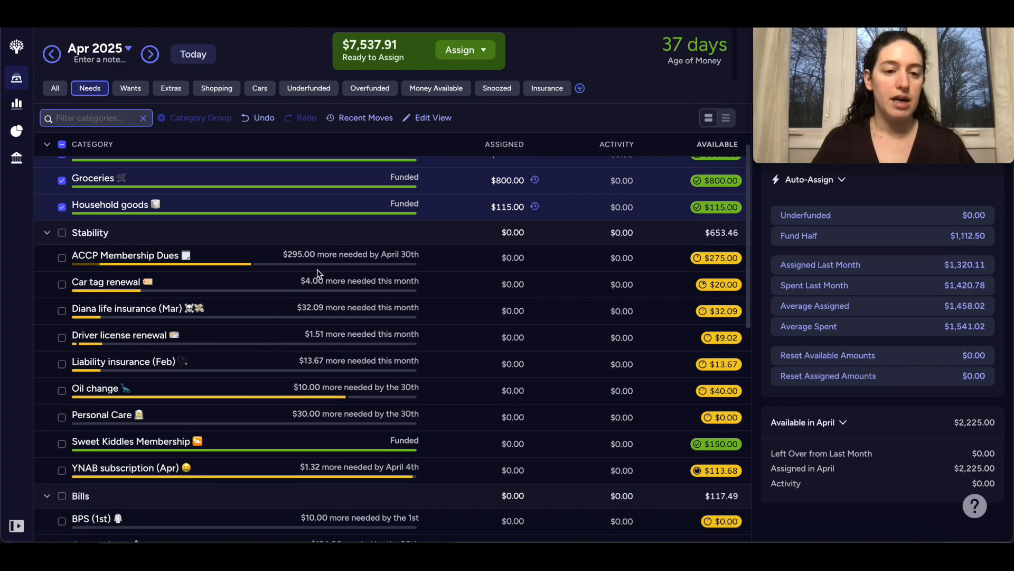
click(347, 256)
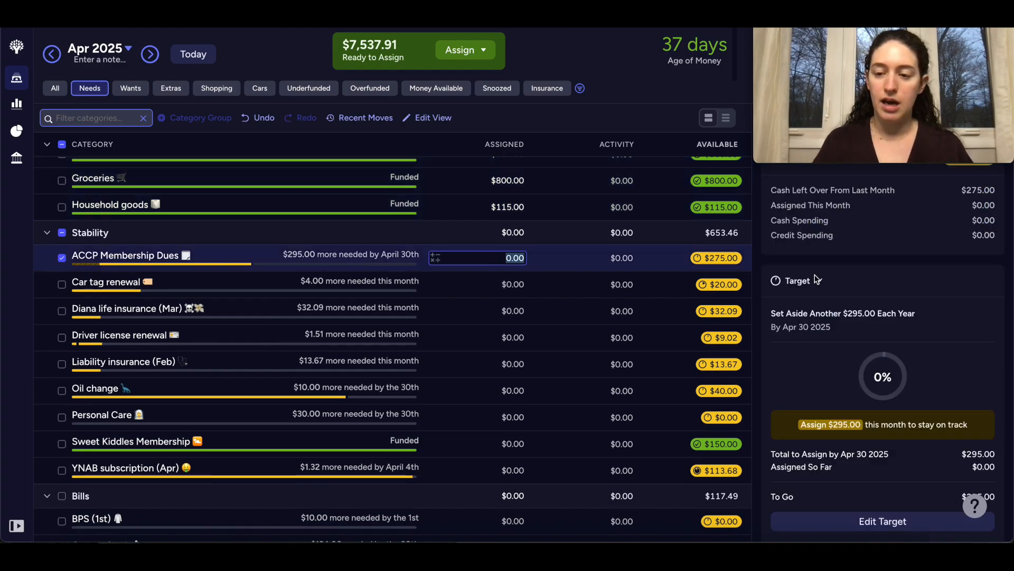
scroll(868, 317, down, 2)
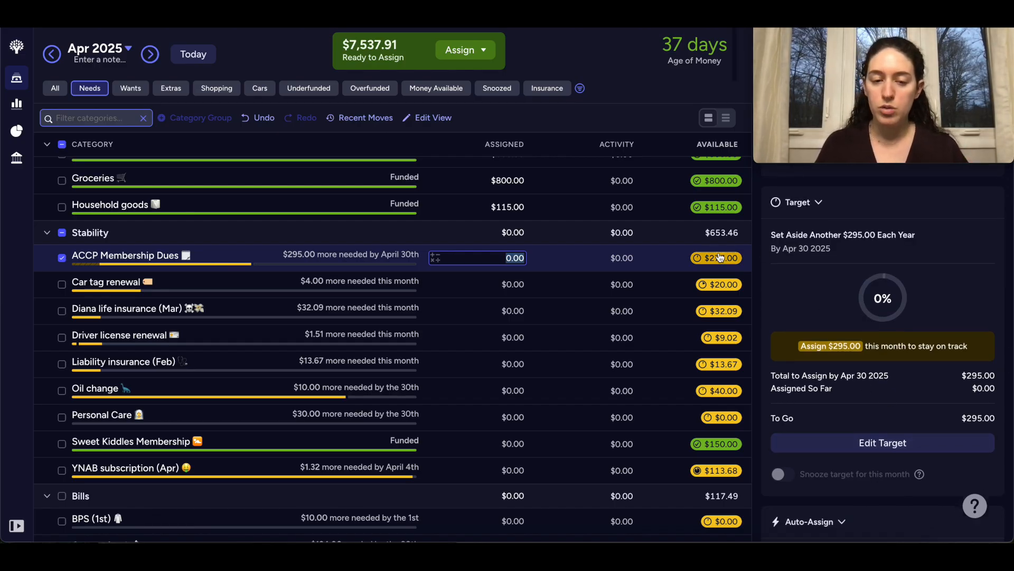
mouse_move(722, 263)
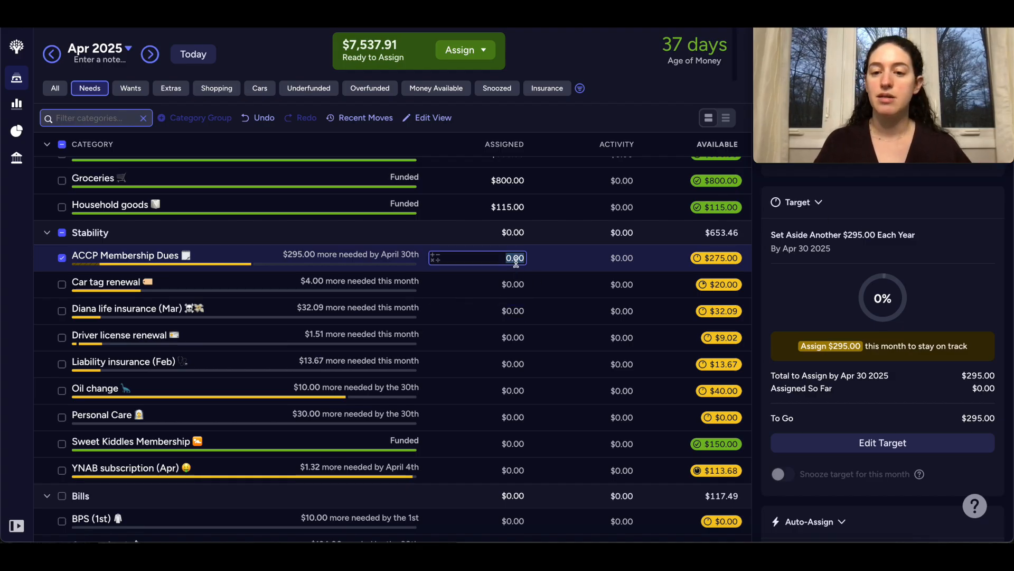
text(20)
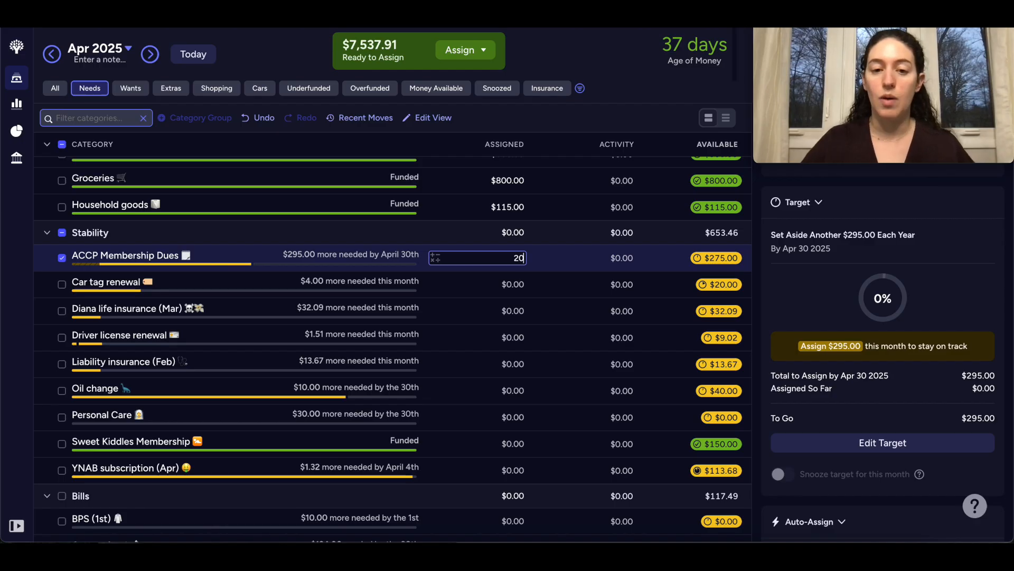
key(Return)
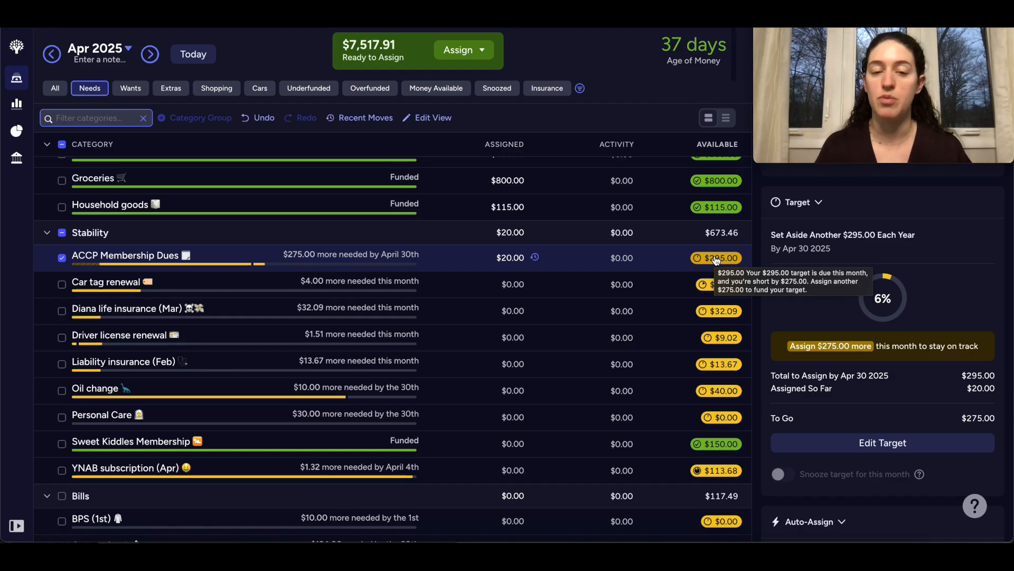
click(66, 235)
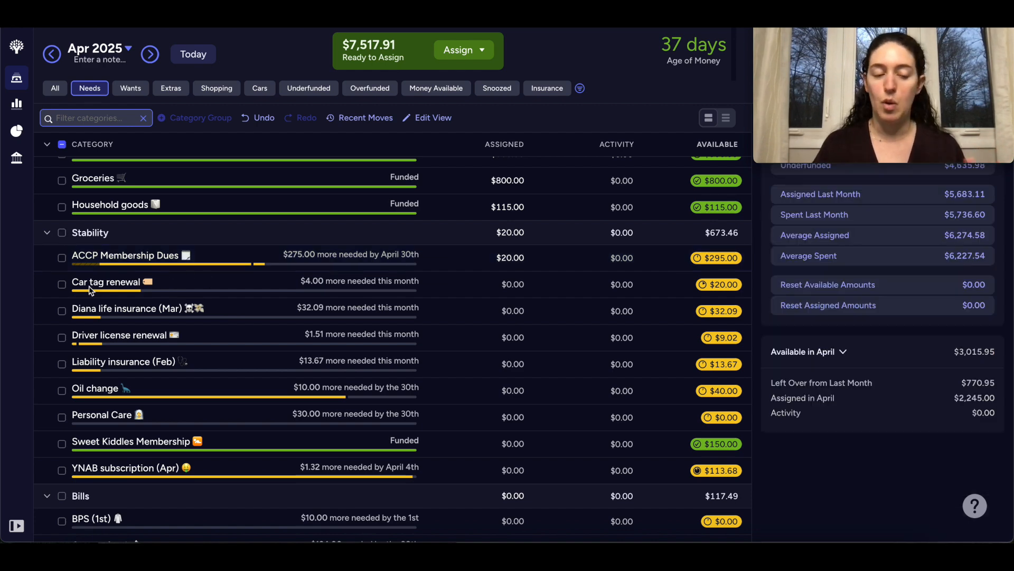
- Auto-assign the underfunded amount to all Stability categories except ACCP Membership Dues, and clear the selection
click(62, 234)
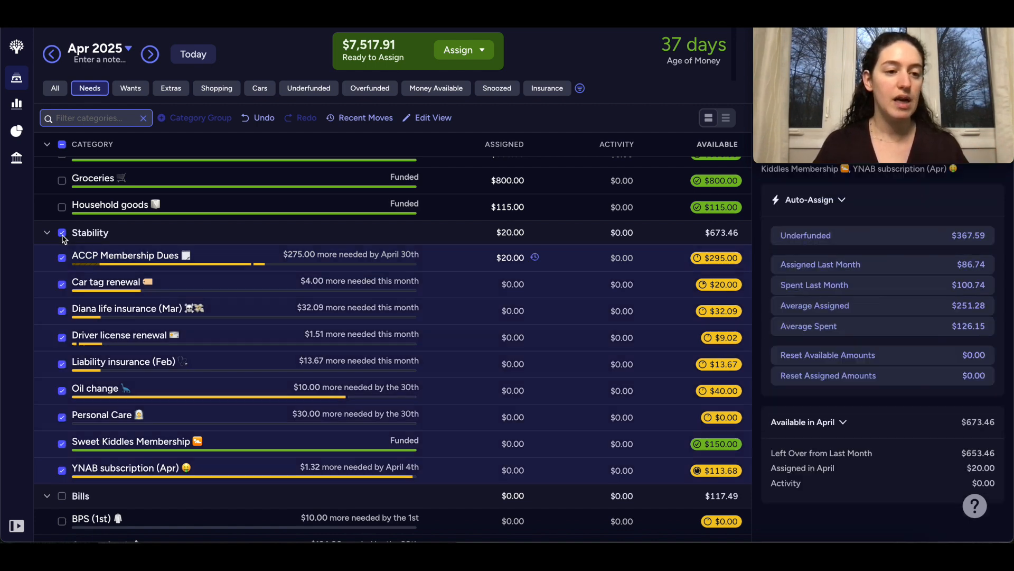
click(62, 259)
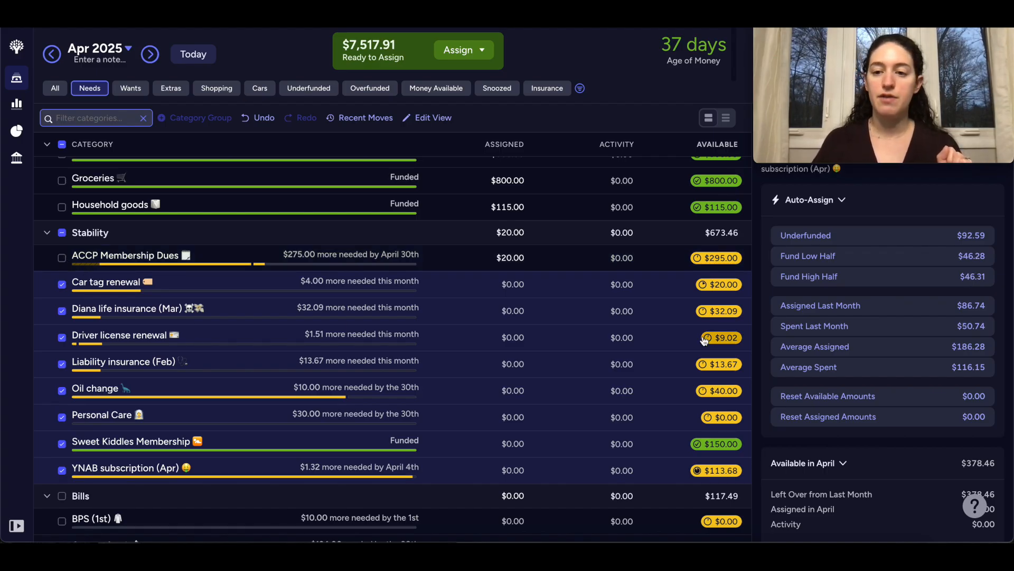
click(888, 240)
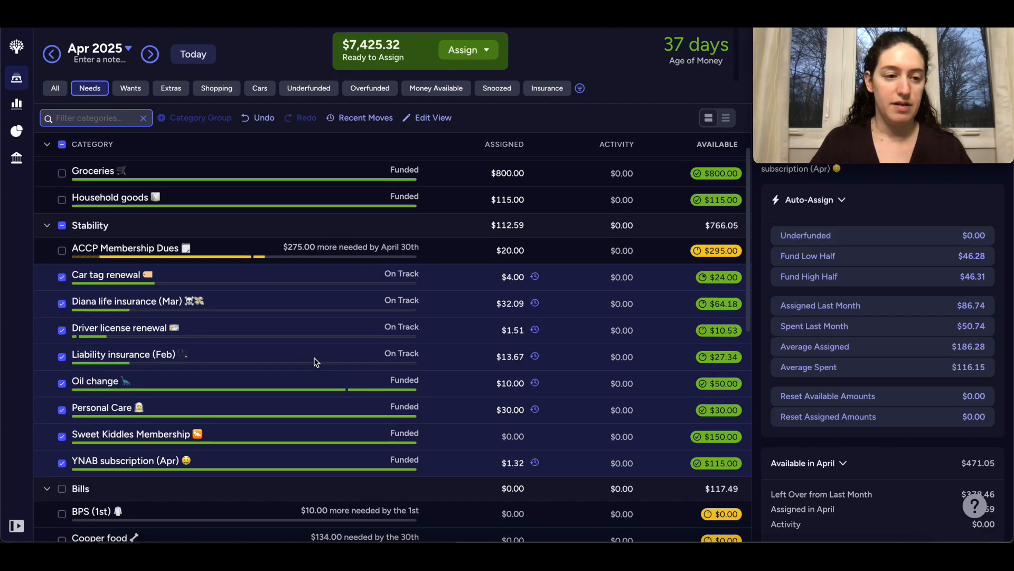
scroll(315, 361, down, 1)
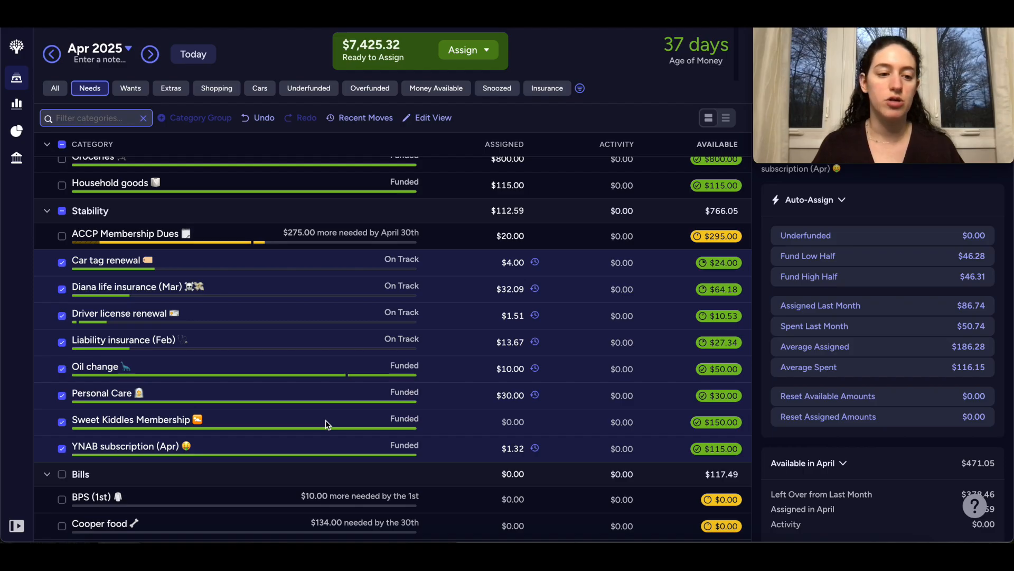
click(62, 212)
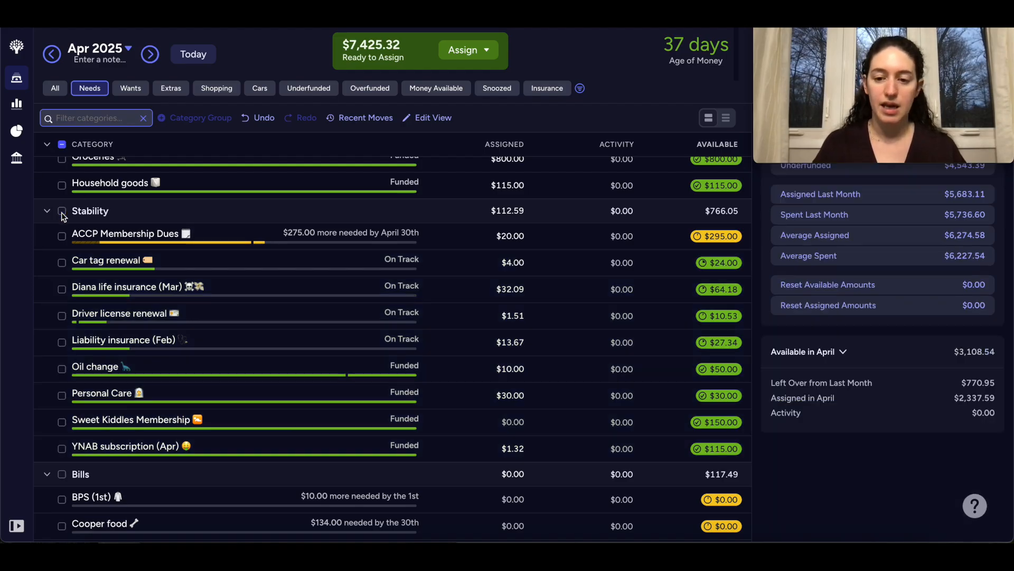
- Auto-assign the underfunded amount to all Bills categories for April and clear the selection
scroll(230, 443, down, 3)
scroll(231, 444, down, 3)
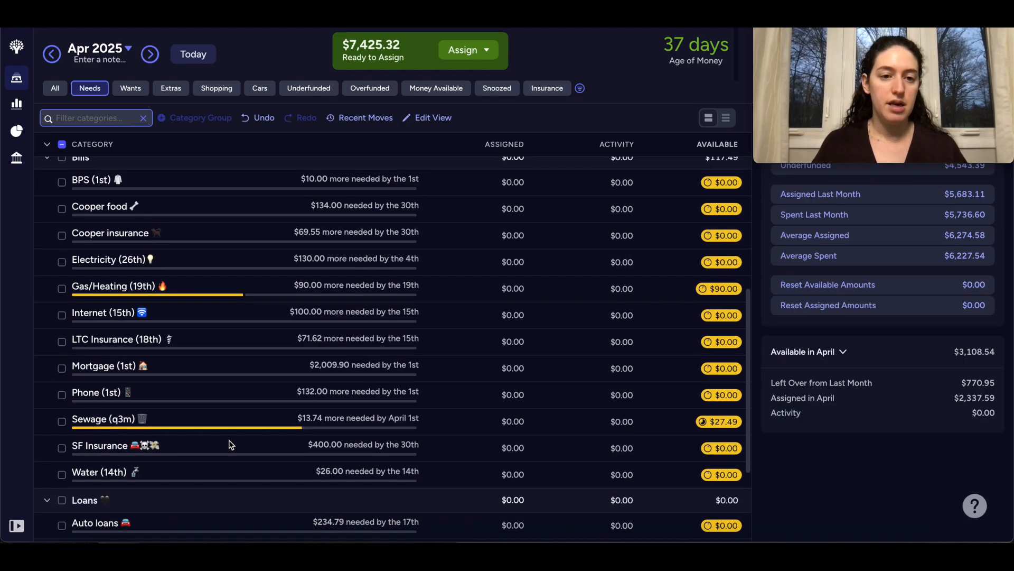
scroll(163, 333, up, 1)
click(62, 173)
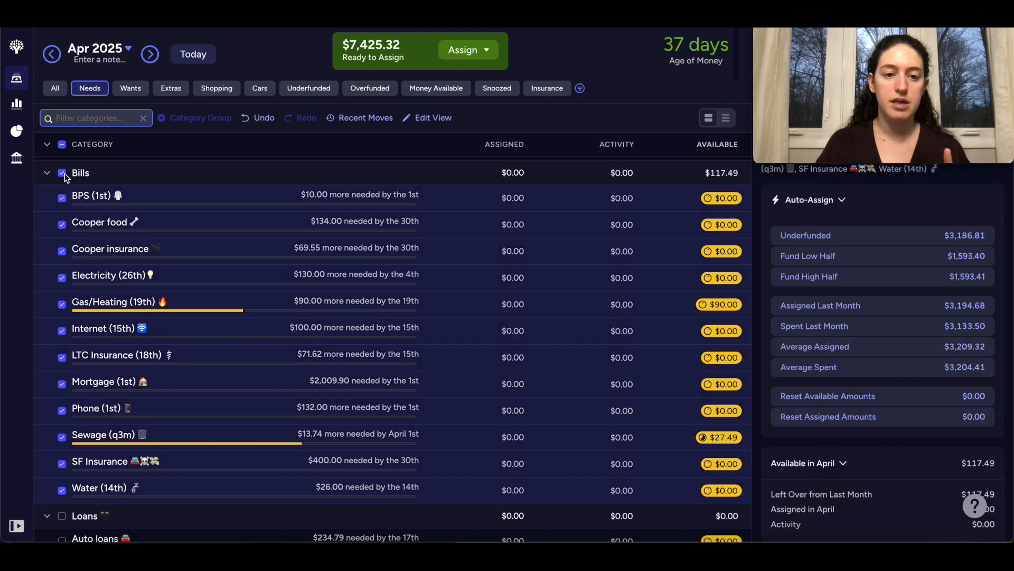
click(894, 241)
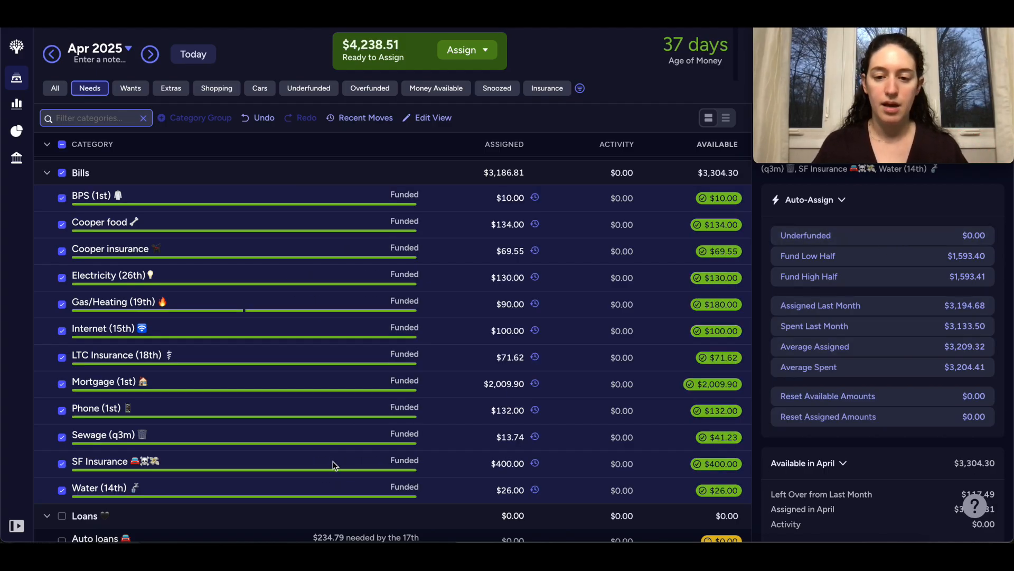
scroll(334, 465, down, 1)
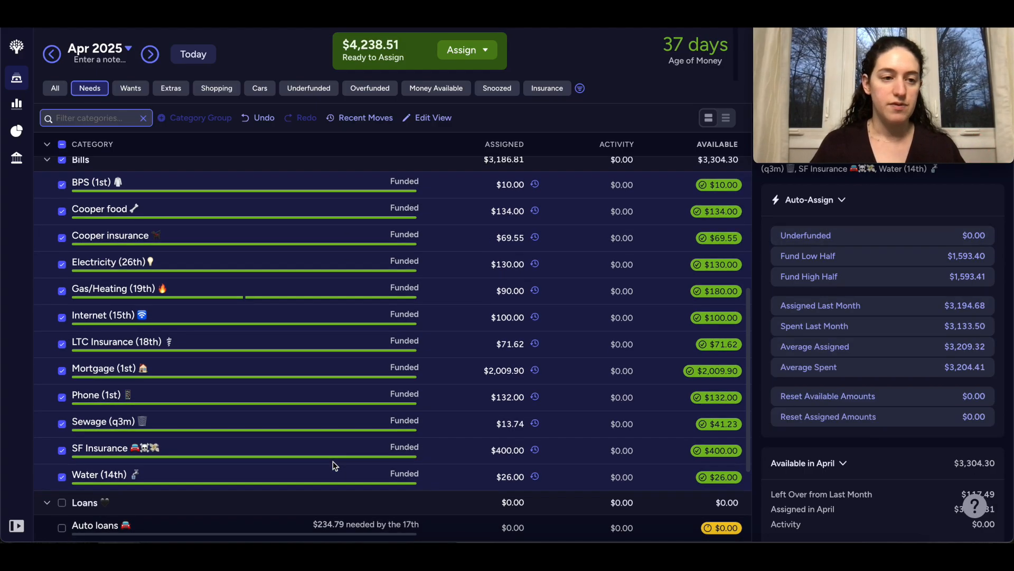
click(63, 160)
- Auto-assign the underfunded amount to all Loans categories for April and clear the selection
scroll(415, 328, down, 3)
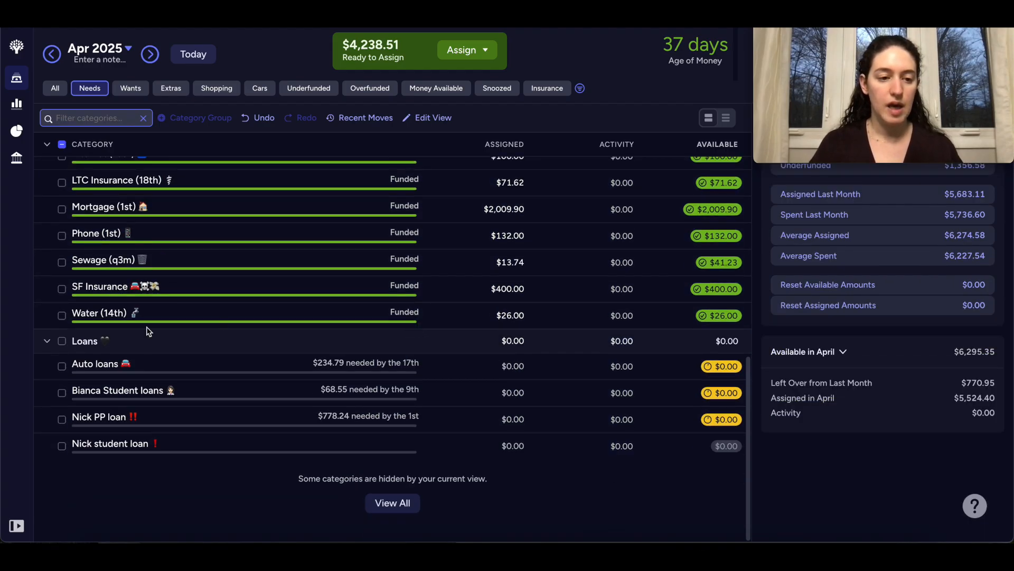
click(63, 340)
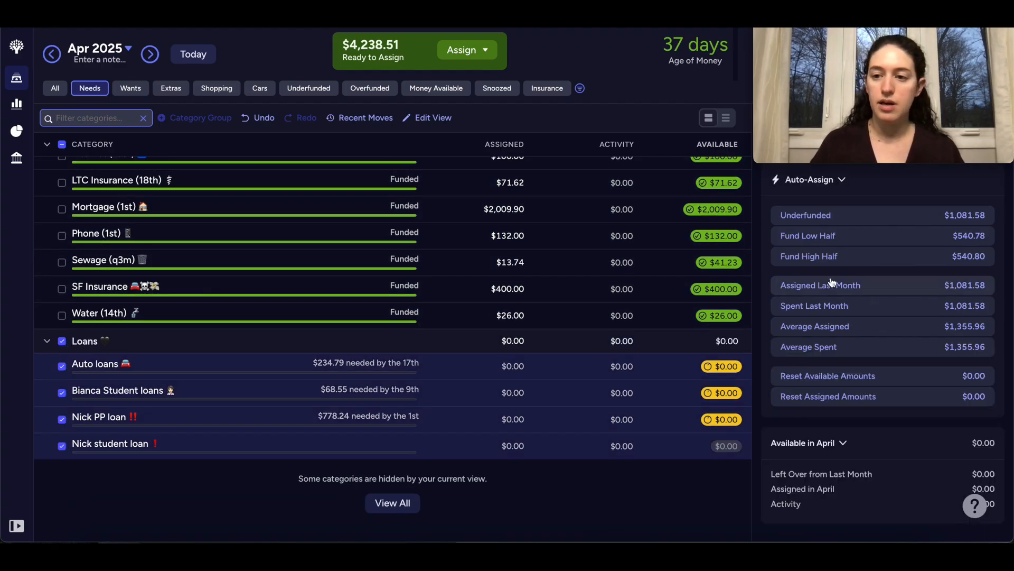
click(907, 220)
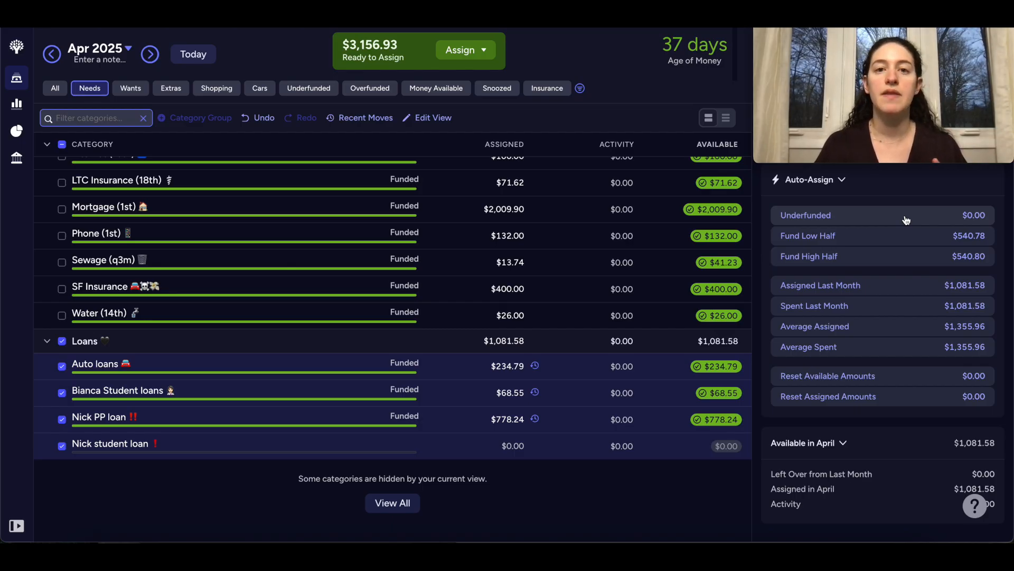
click(62, 341)
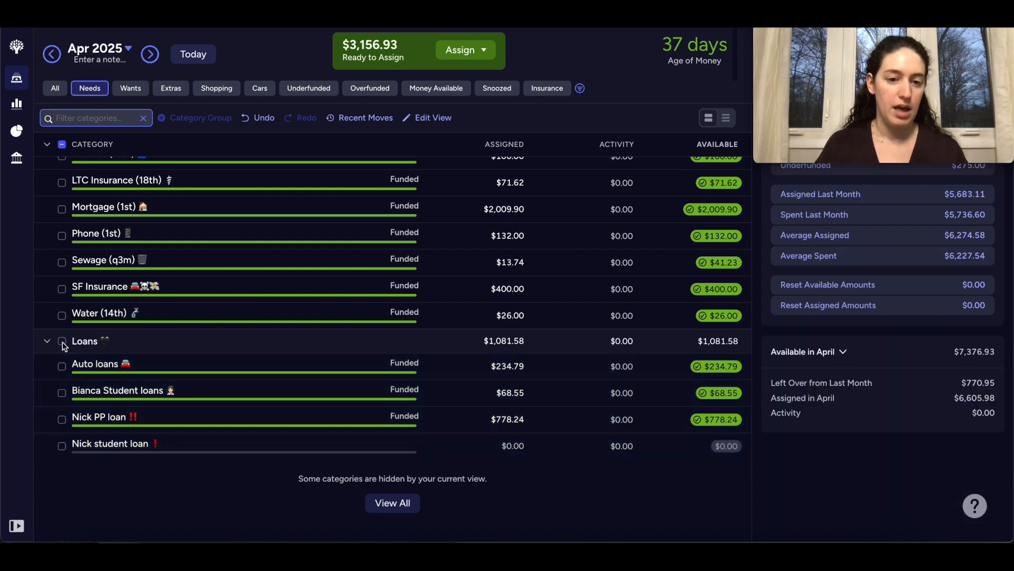
- Check the remaining target of ACCP Membership Dues for April and clear the selection
scroll(277, 343, up, 10)
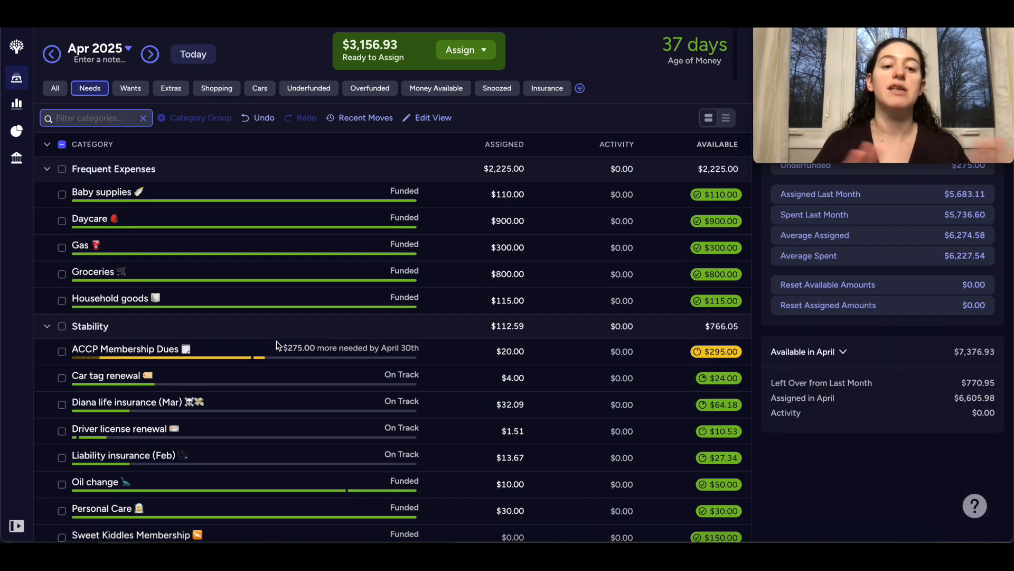
click(332, 344)
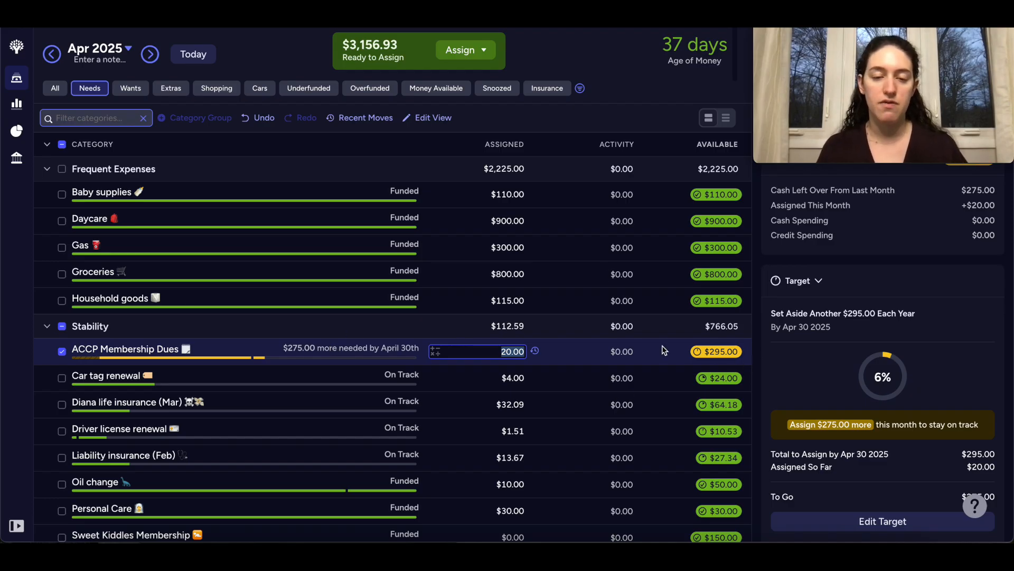
click(63, 146)
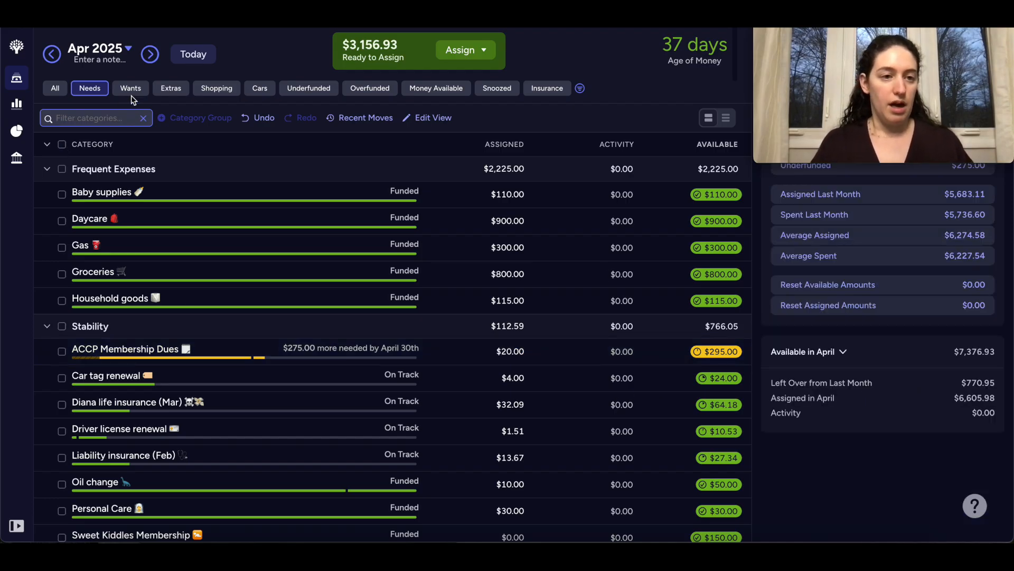
- Filter April to the Wants view, review the underfunded auto-assign preview, and assign the money to all its listed categories
click(130, 89)
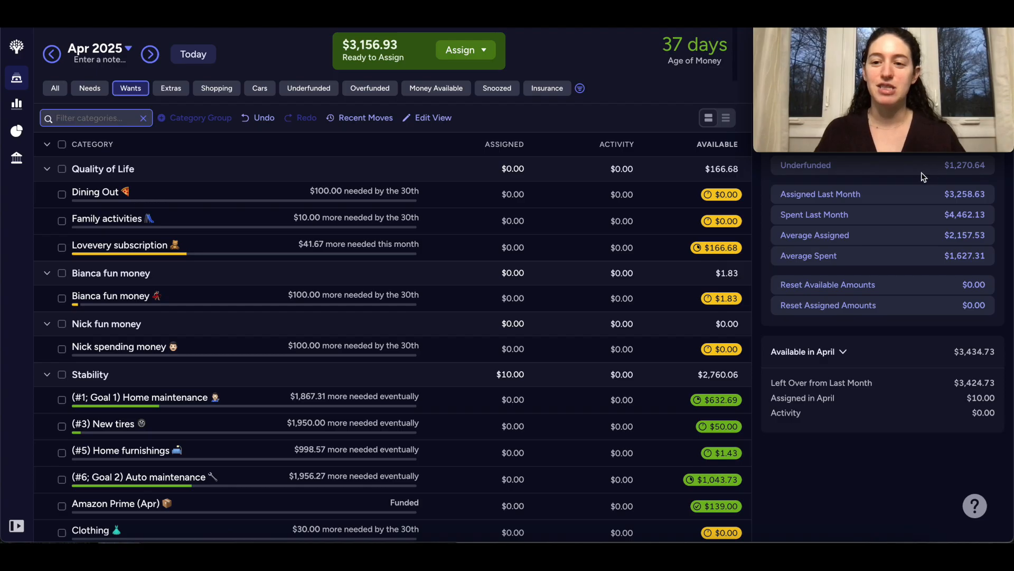
click(893, 168)
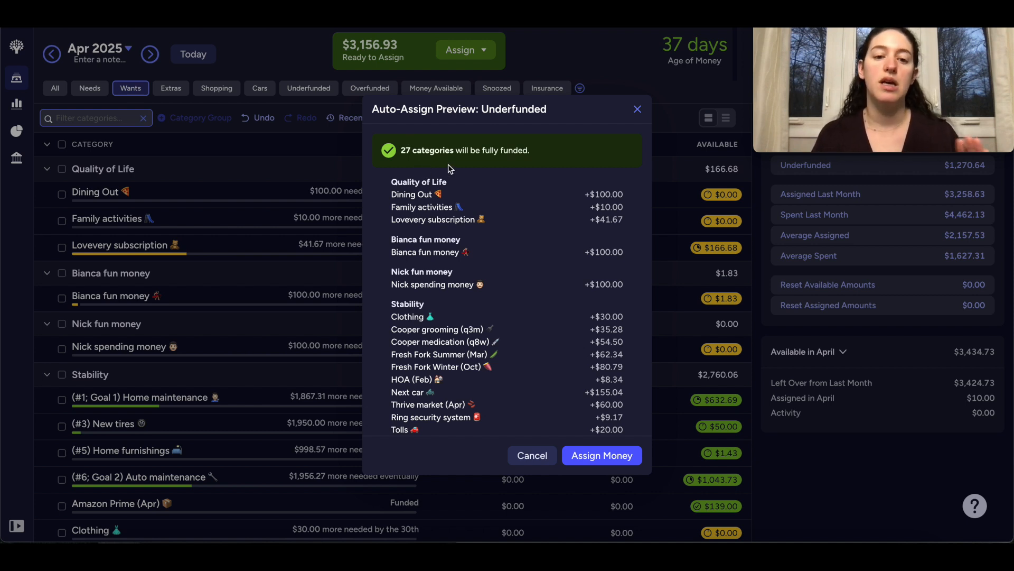
scroll(515, 342, down, 1)
scroll(515, 342, down, 5)
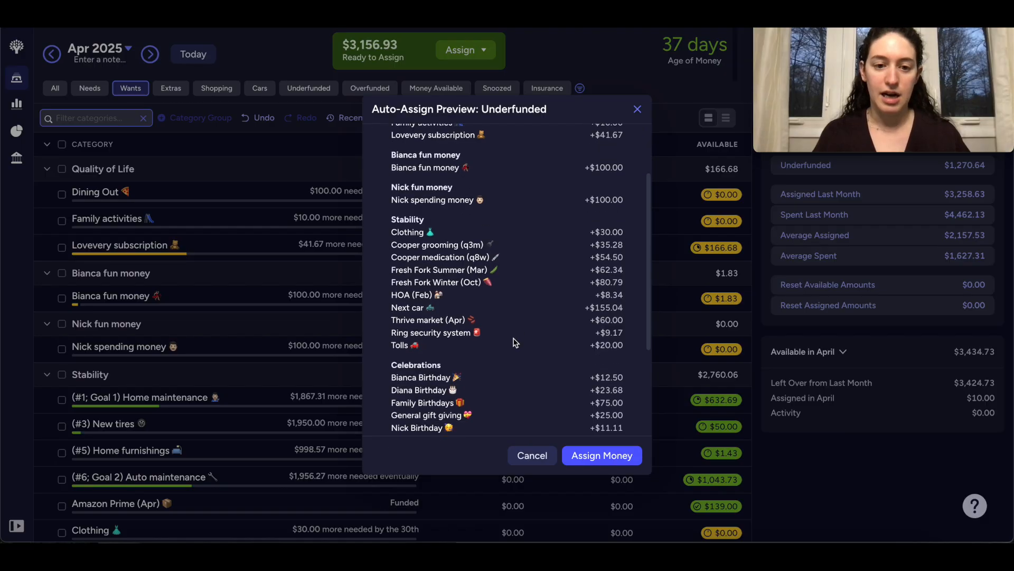
scroll(515, 342, down, 2)
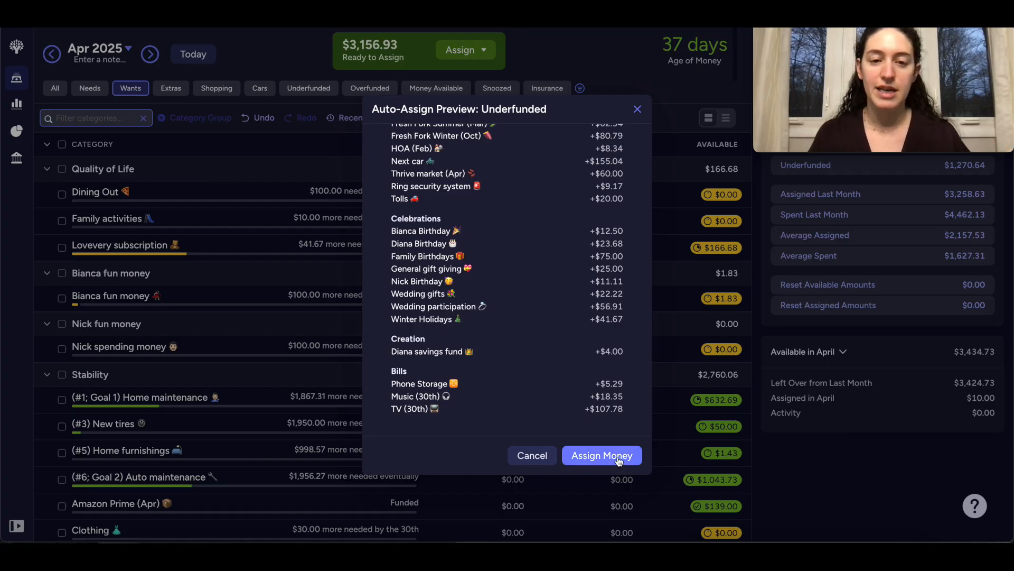
scroll(531, 293, up, 7)
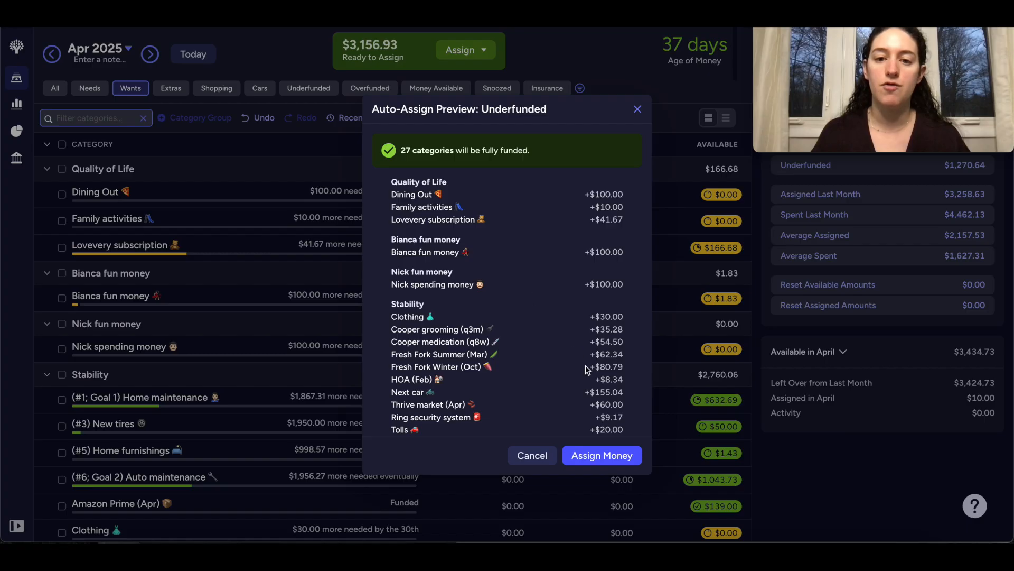
click(615, 460)
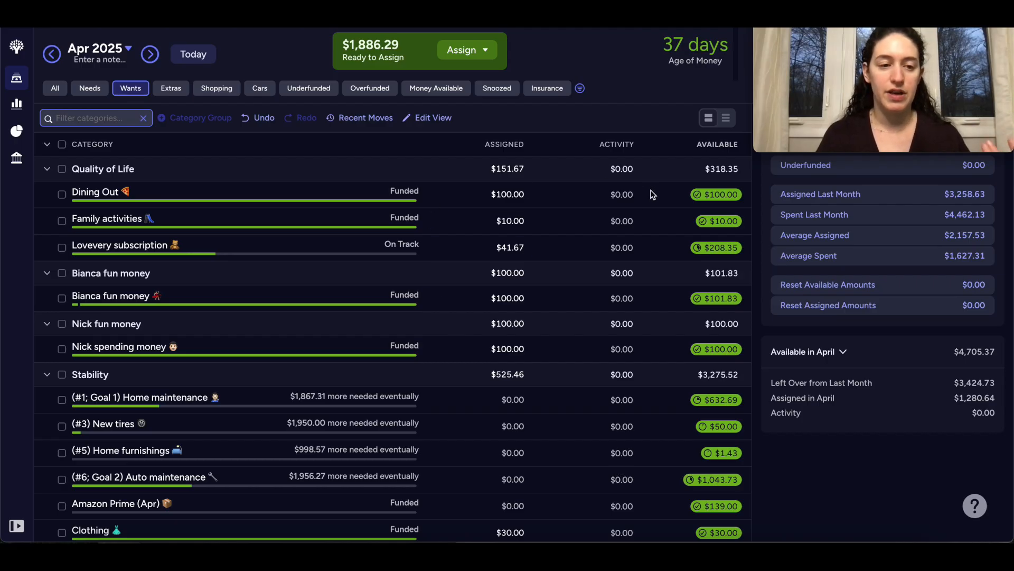
- Review the assigned amounts and funding status of all categories in the Wants view
scroll(514, 373, down, 1)
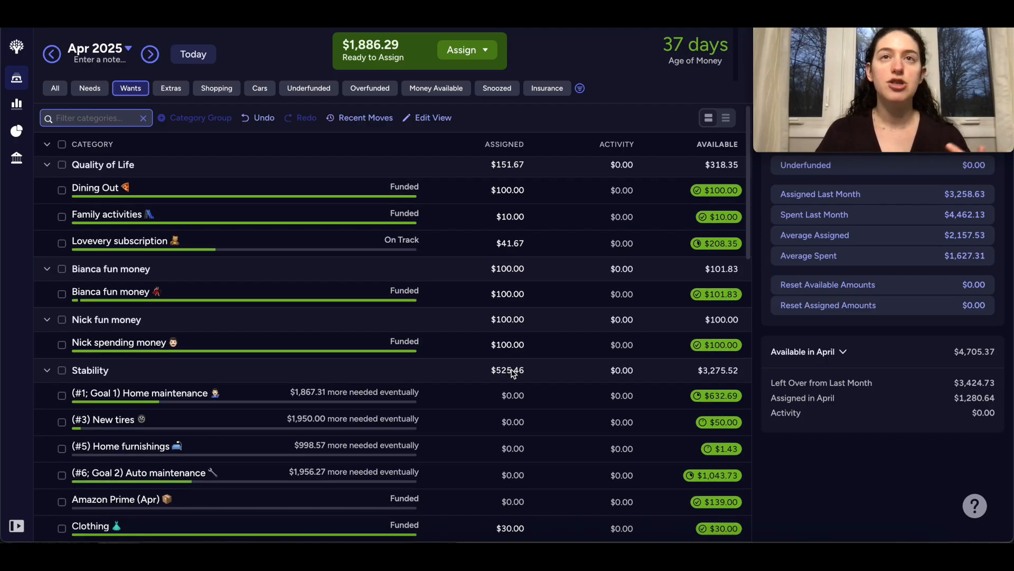
scroll(513, 374, down, 1)
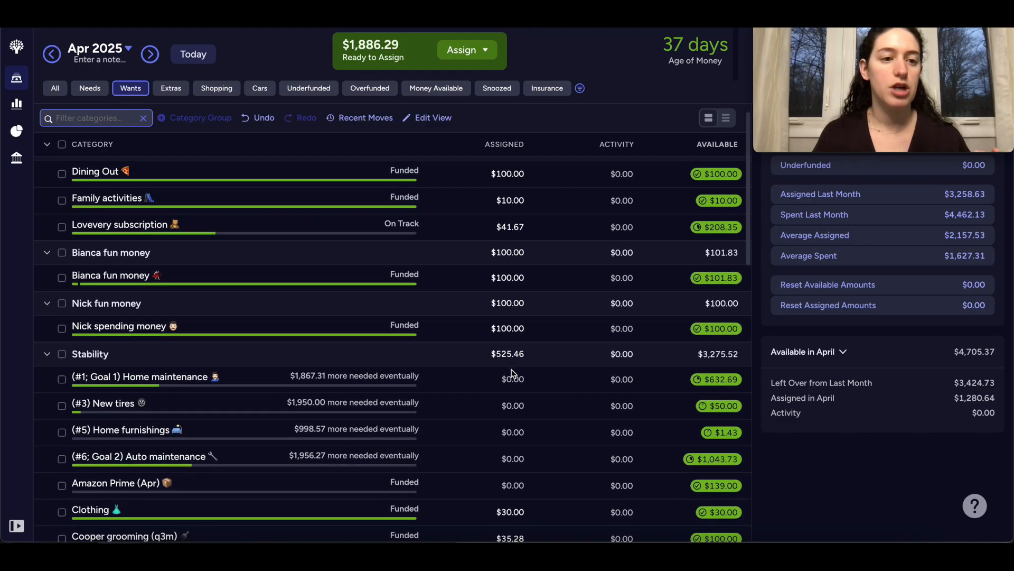
scroll(513, 374, up, 1)
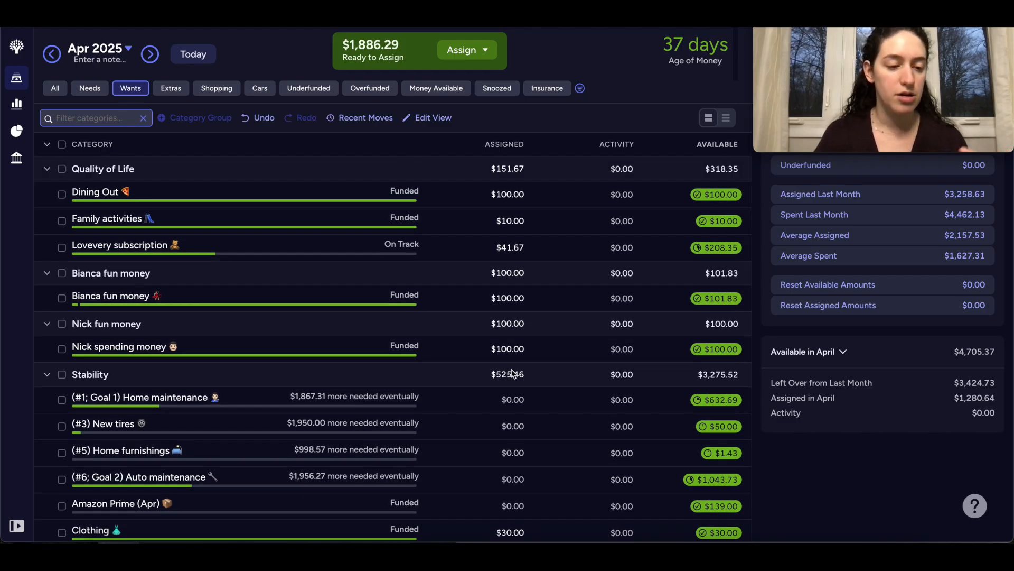
scroll(512, 373, down, 5)
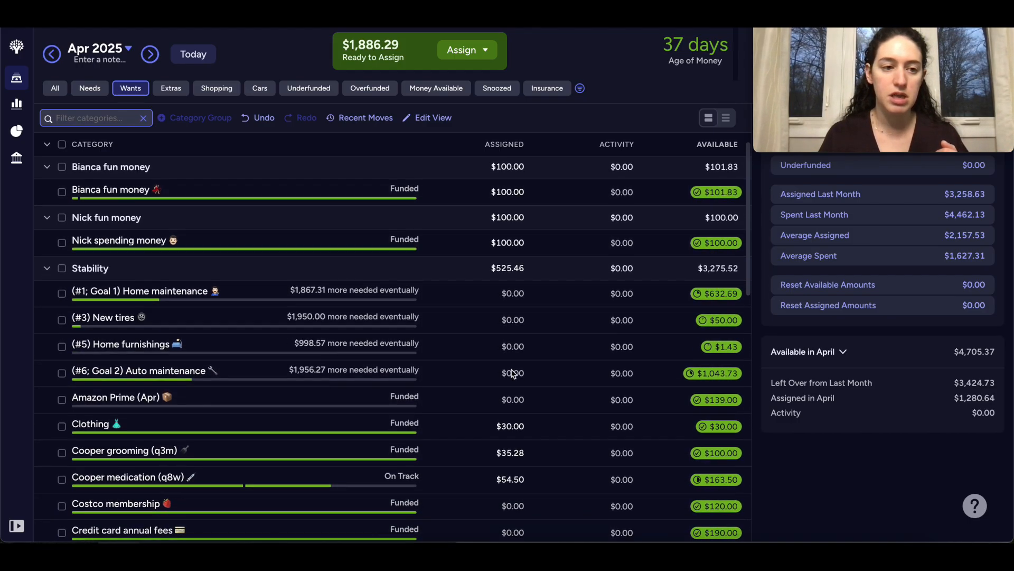
scroll(512, 374, down, 8)
scroll(512, 374, down, 6)
scroll(512, 373, down, 14)
scroll(512, 373, down, 5)
scroll(512, 372, up, 10)
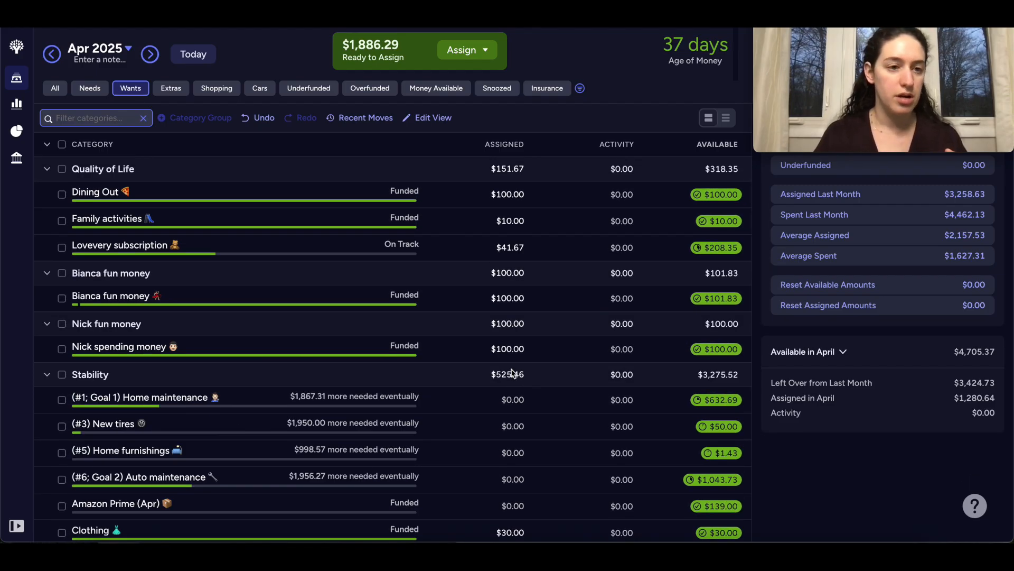
- Add $20 to Clothing's assigned amount for April in the Stability group
scroll(512, 374, down, 3)
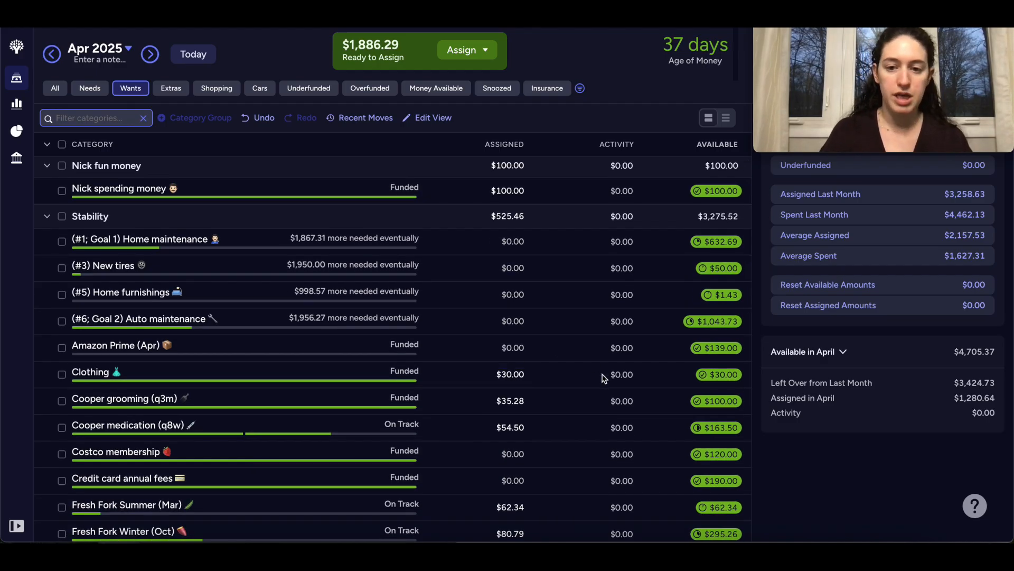
click(524, 374)
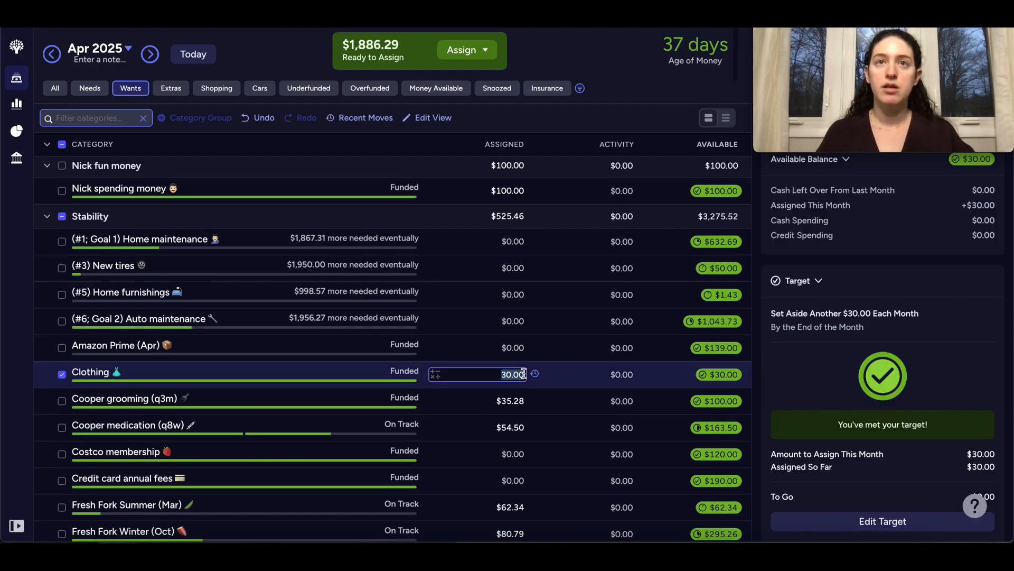
click(523, 374)
text(+20)
key(Return)
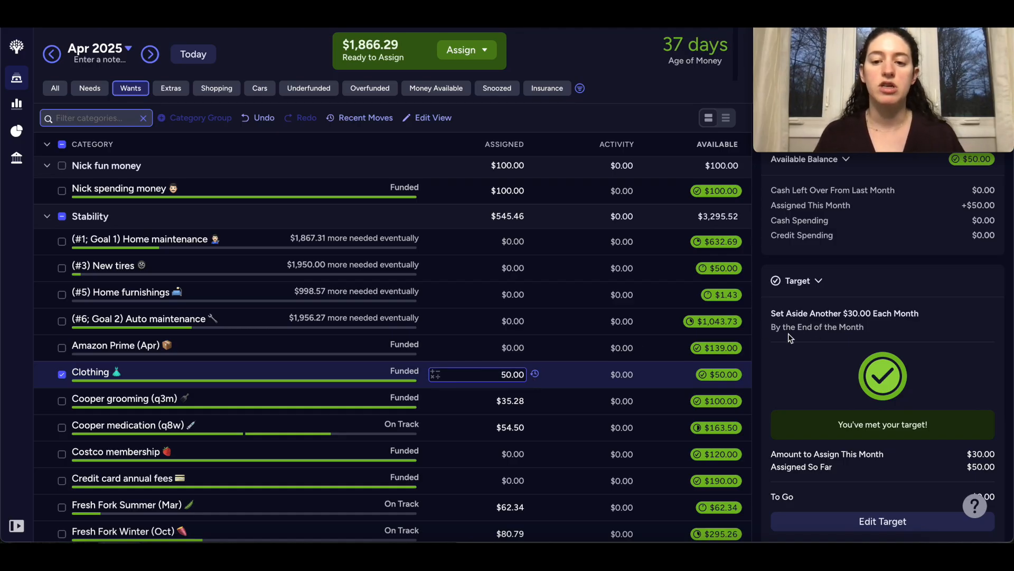
click(821, 362)
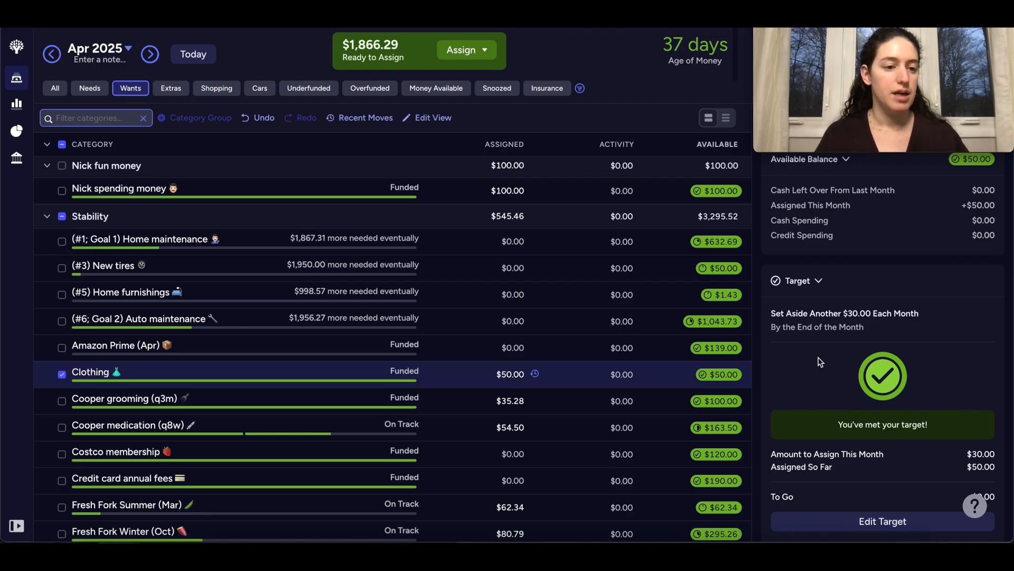
click(507, 402)
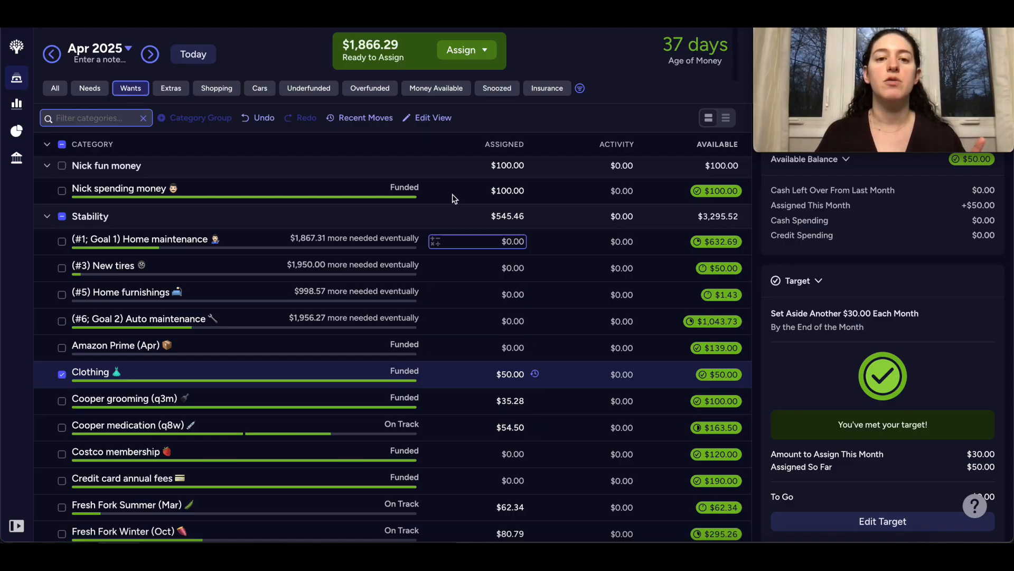
- Filter April to the Extras view and assign $15 to Baby activities/toys
click(171, 89)
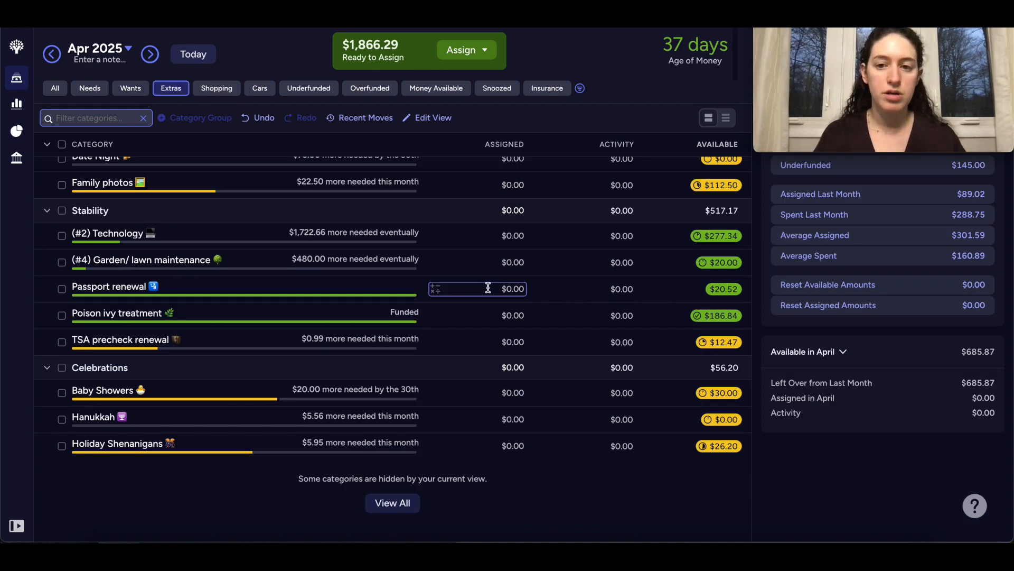
scroll(487, 288, up, 2)
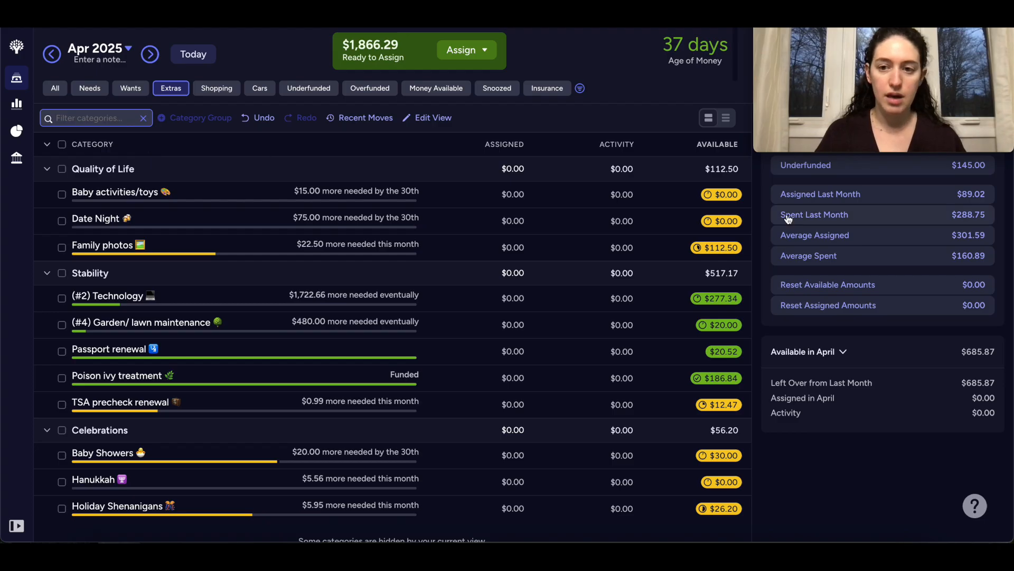
click(510, 198)
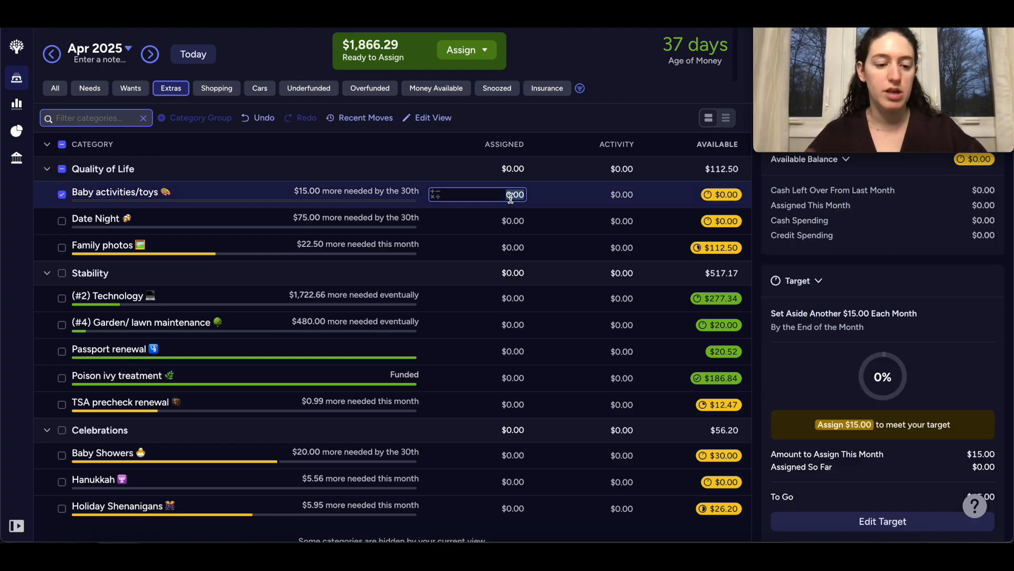
text(15)
key(Return)
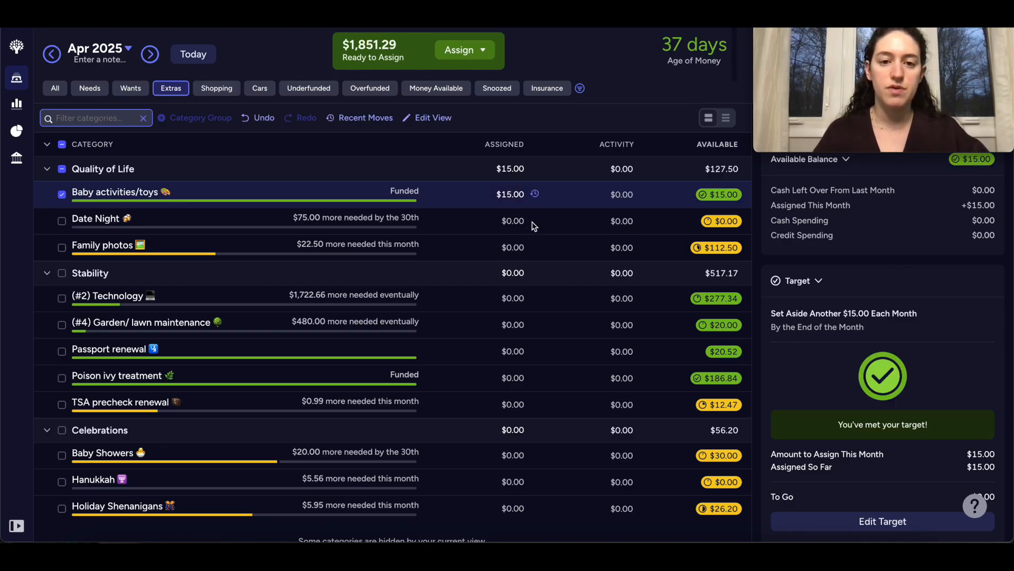
- Assign $75 to Date Night and $22.50 to Family photos in the Quality of Life group
click(515, 221)
text(75)
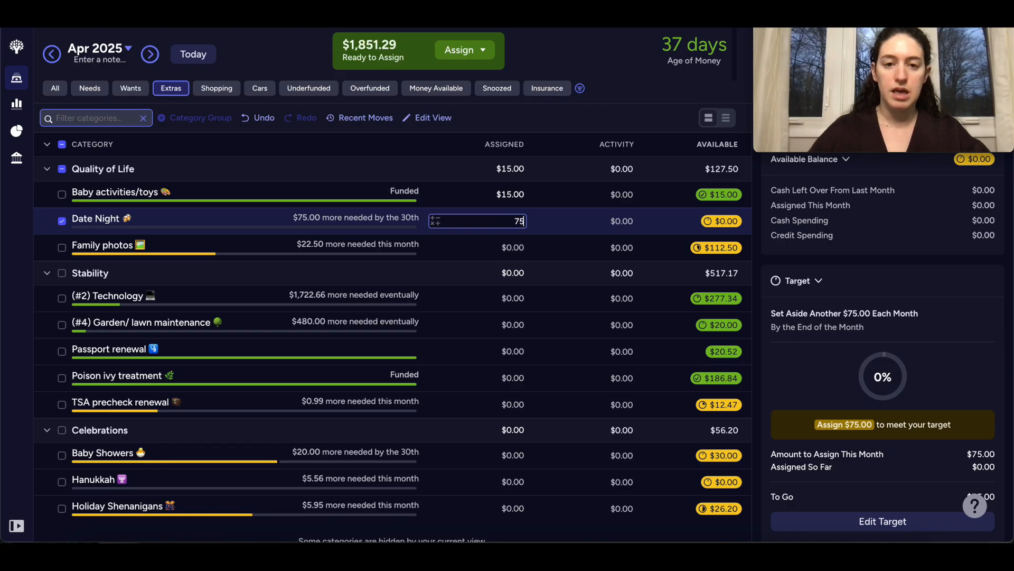
key(Return)
click(513, 246)
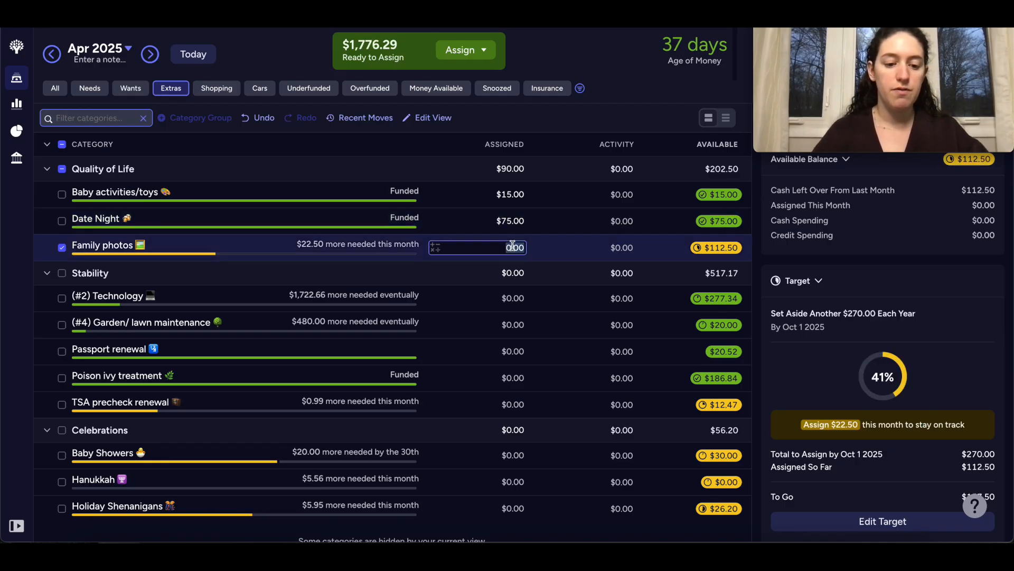
text(22.5)
key(Return)
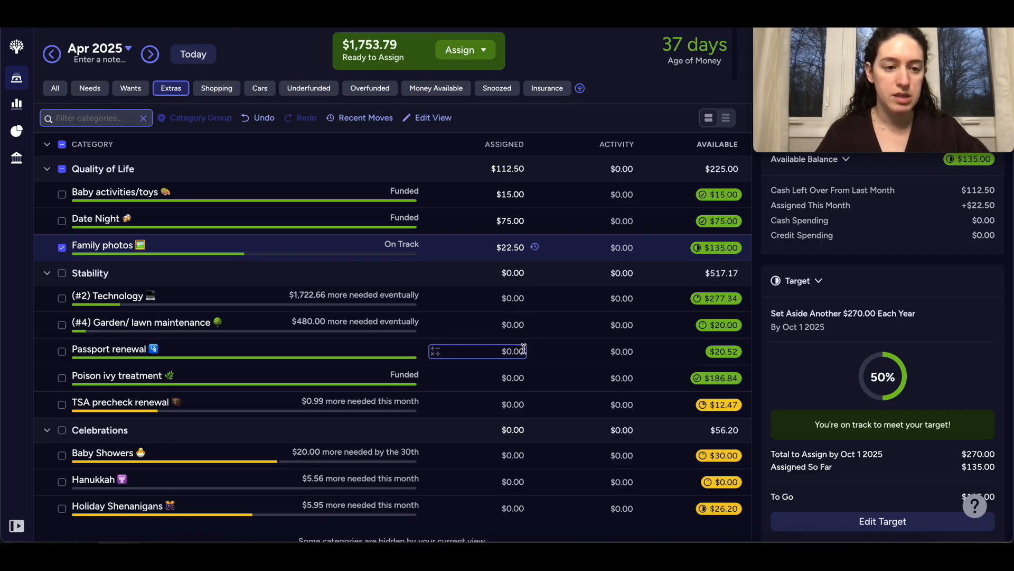
- Assign $0.99 to TSA precheck renewal in the Stability group
scroll(523, 370, down, 1)
click(523, 369)
text(0.99)
key(Return)
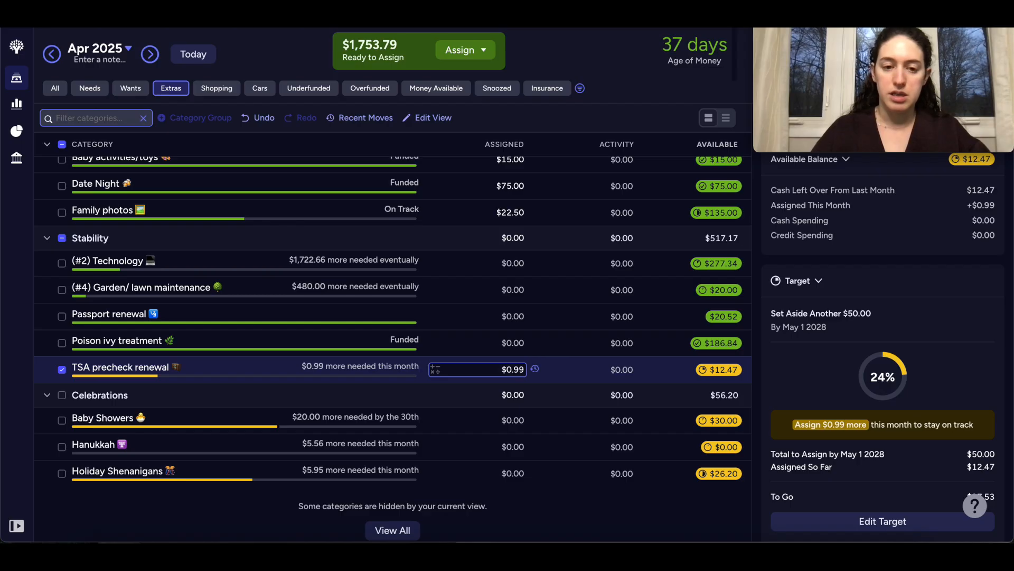
- Assign $20 to Baby Showers and $5.56 to Hanukkah in the Celebrations group for April
scroll(496, 363, down, 1)
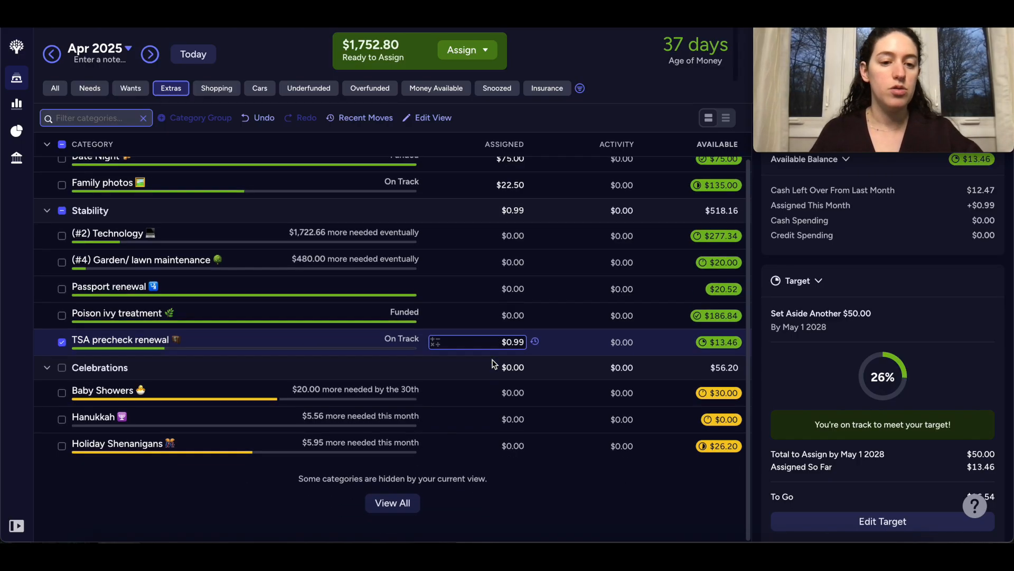
click(510, 392)
text(20)
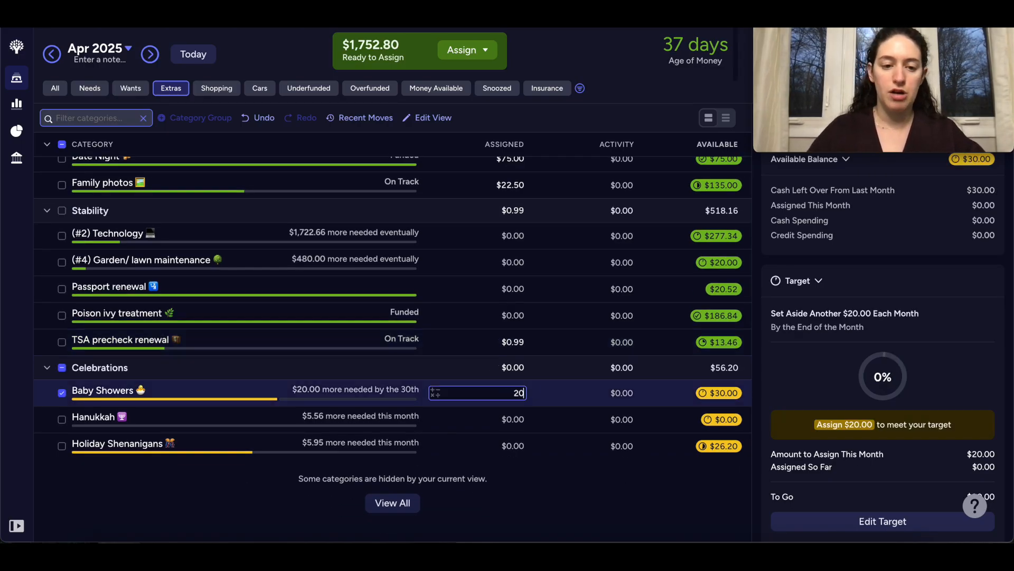
key(Return)
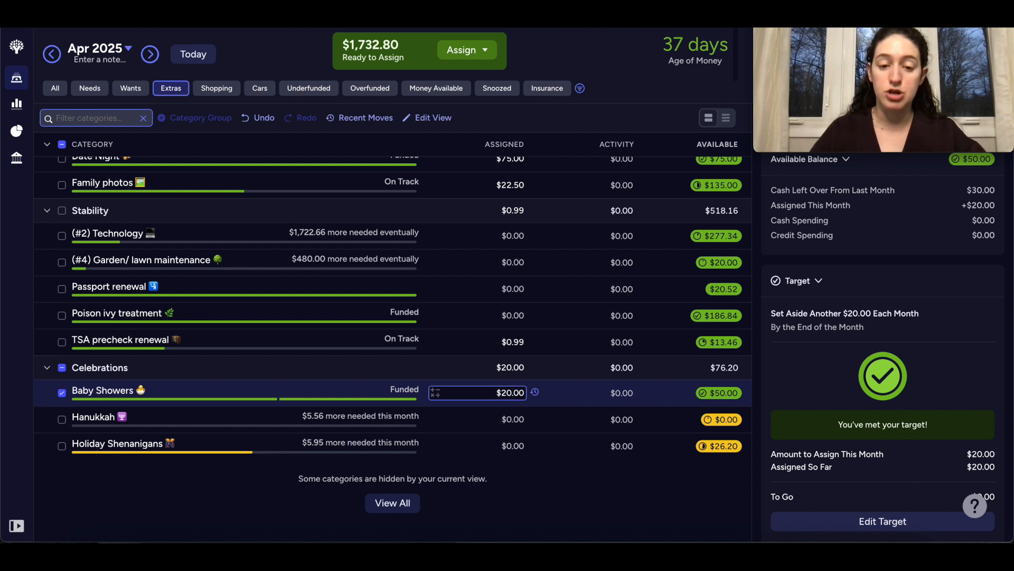
key(Down)
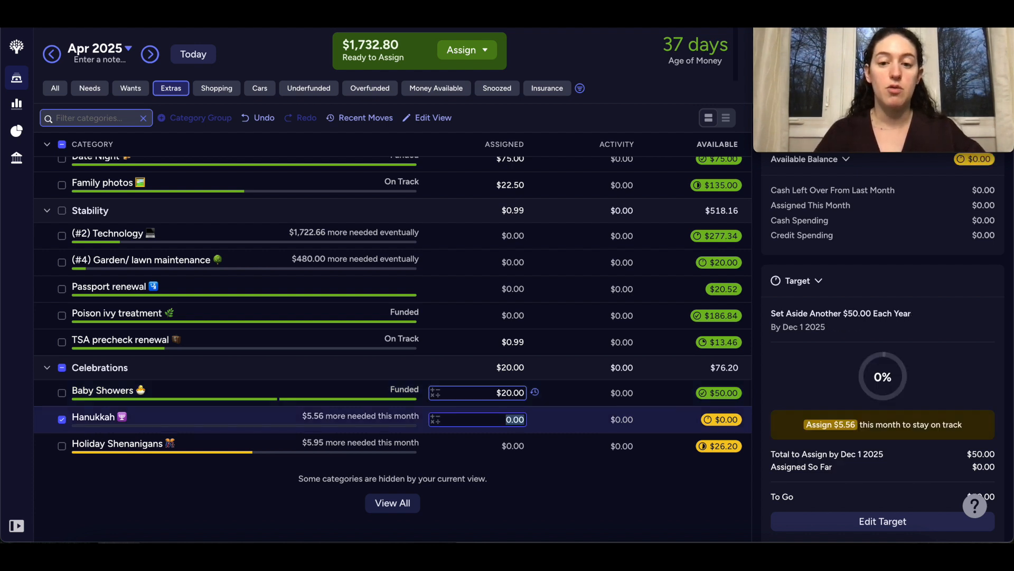
text(5.56)
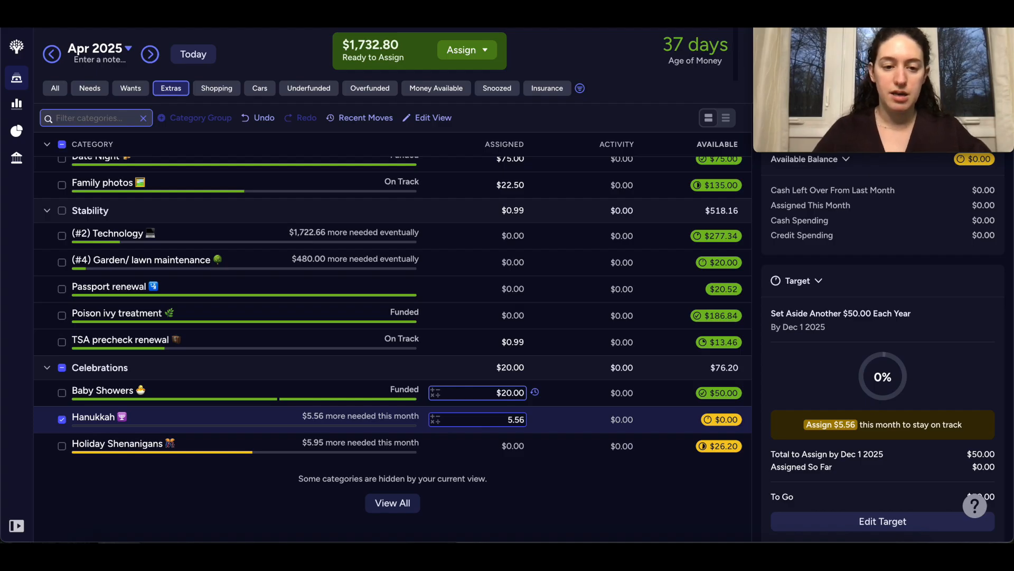
key(Return)
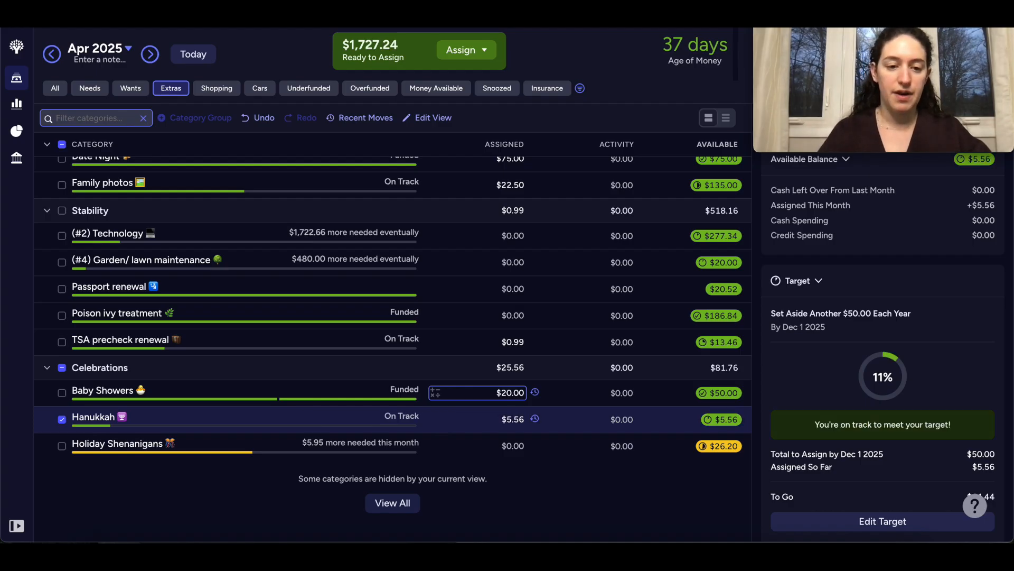
- Assign $5.96 to Holiday Shenanigans in the Celebrations group and clear the category selection
click(506, 447)
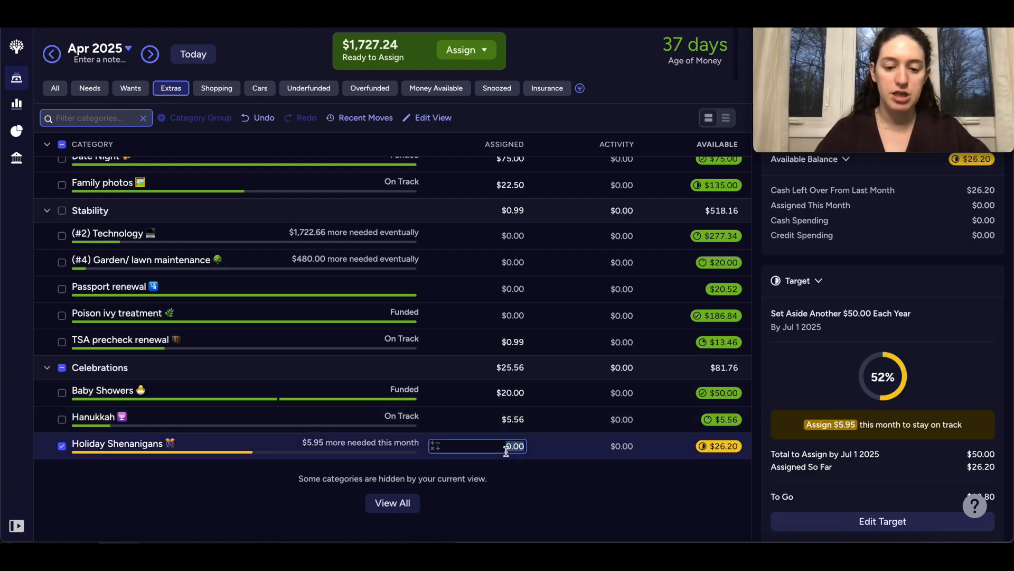
text(5.96)
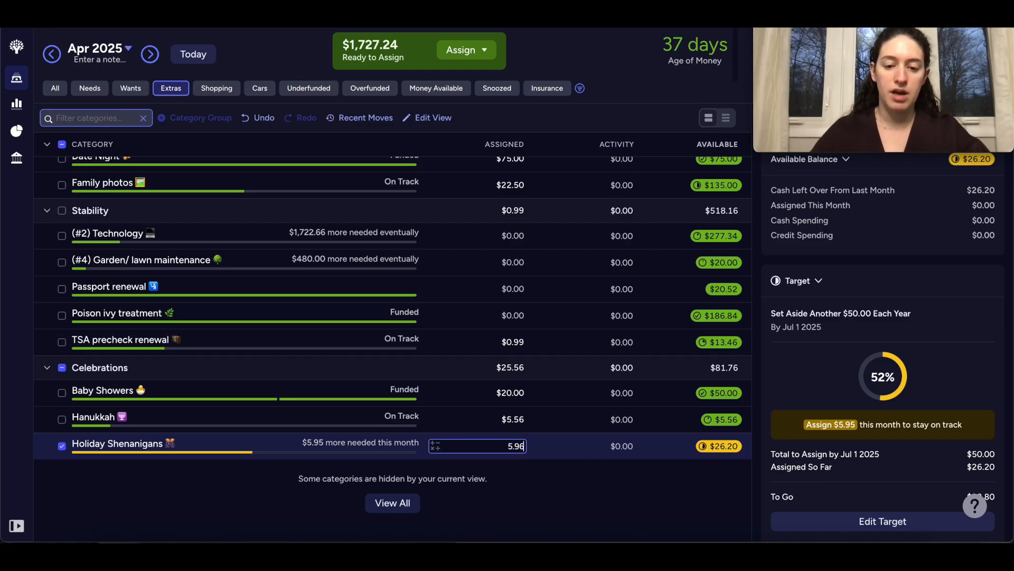
key(Return)
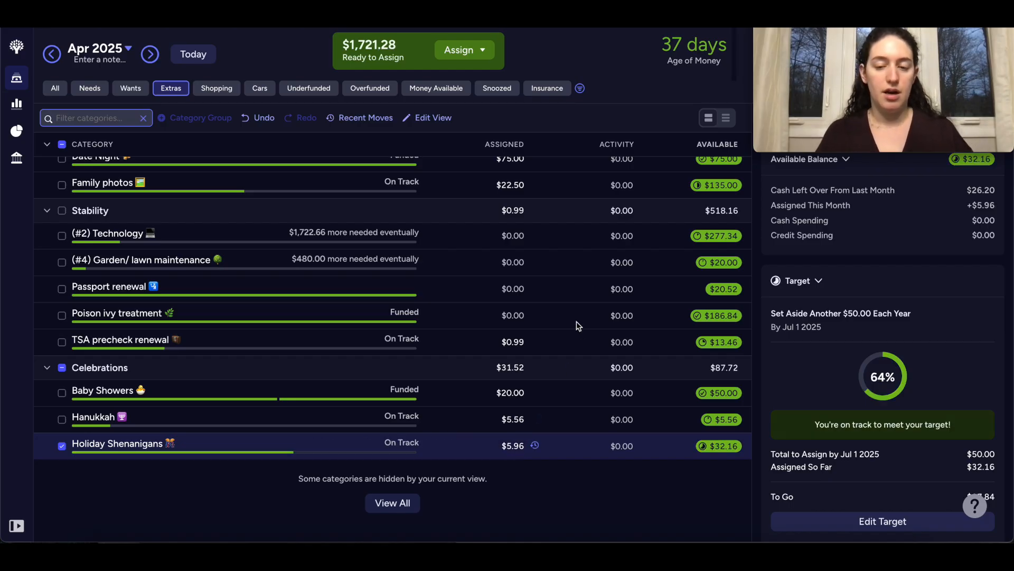
scroll(578, 323, up, 2)
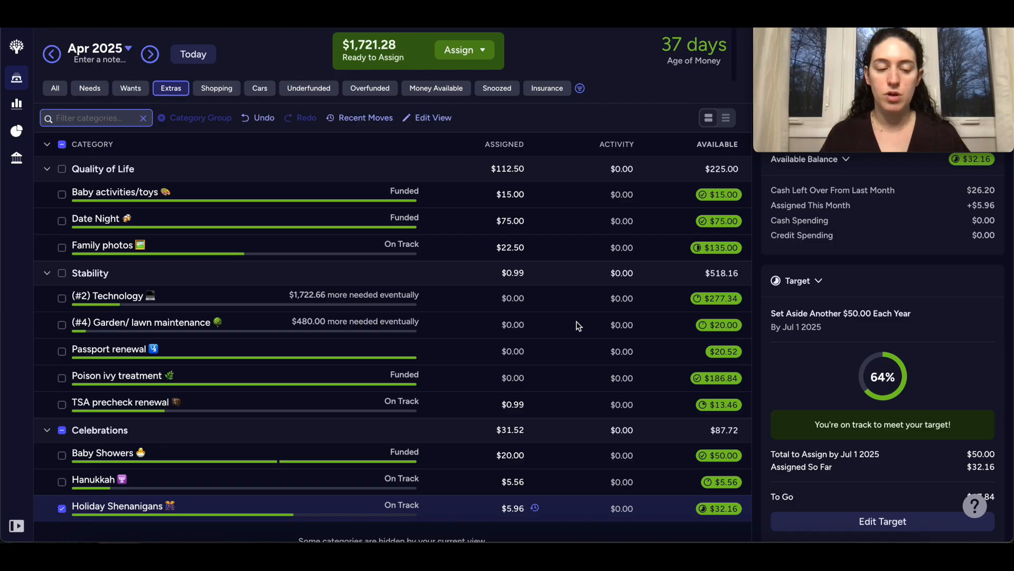
click(60, 146)
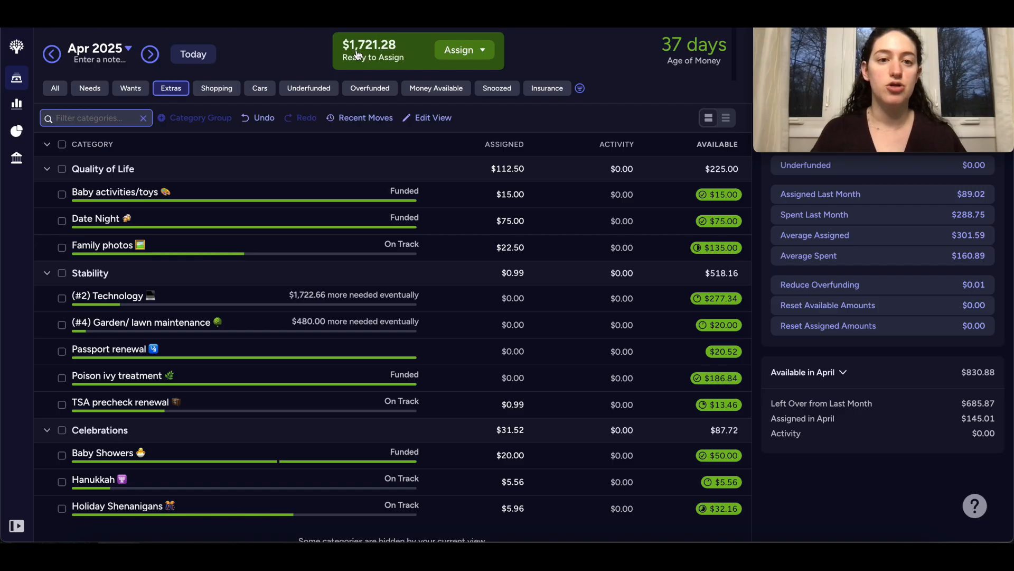
- Return to the March 2025 budget and show only its overspent categories
click(55, 89)
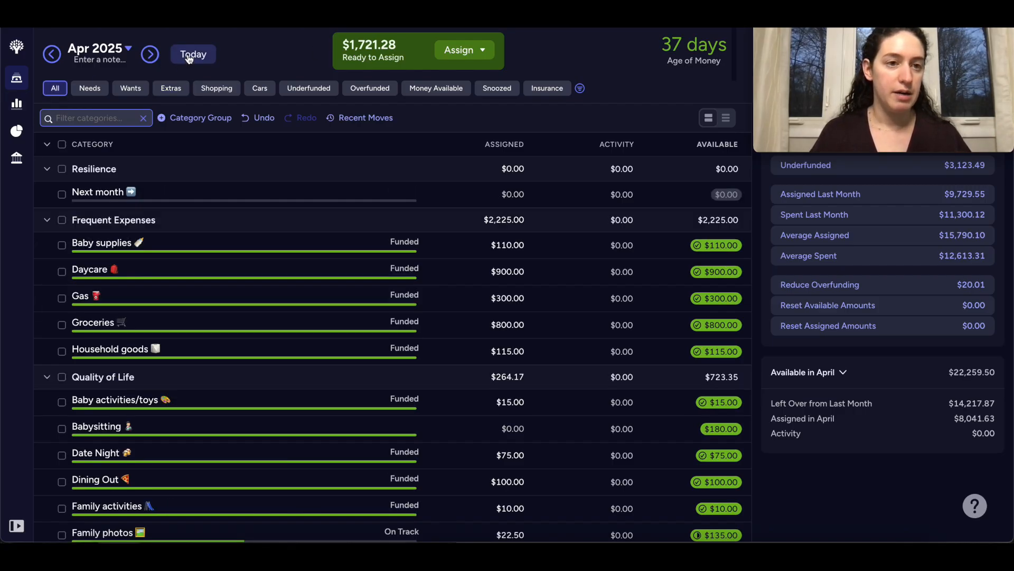
click(188, 56)
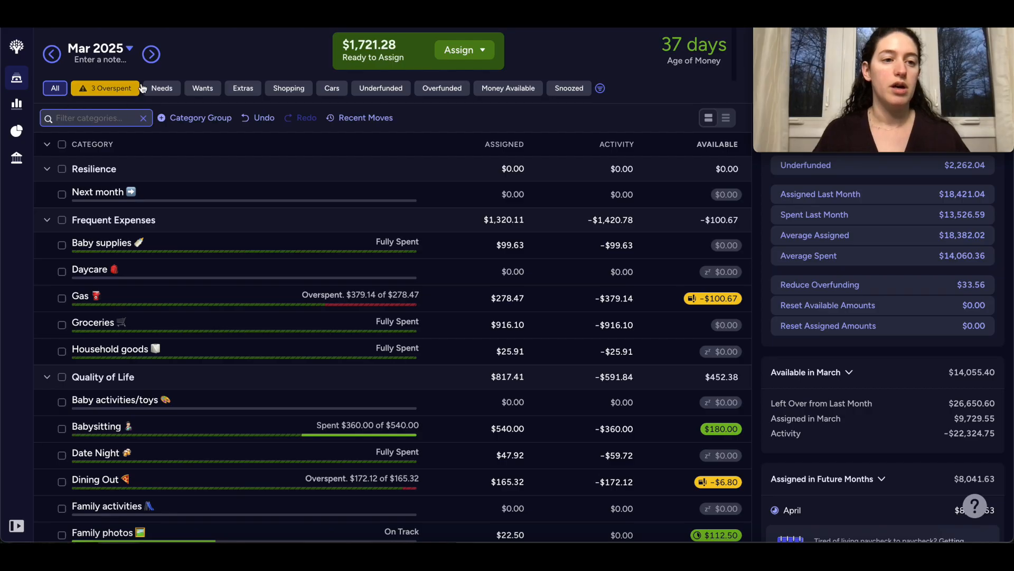
click(109, 92)
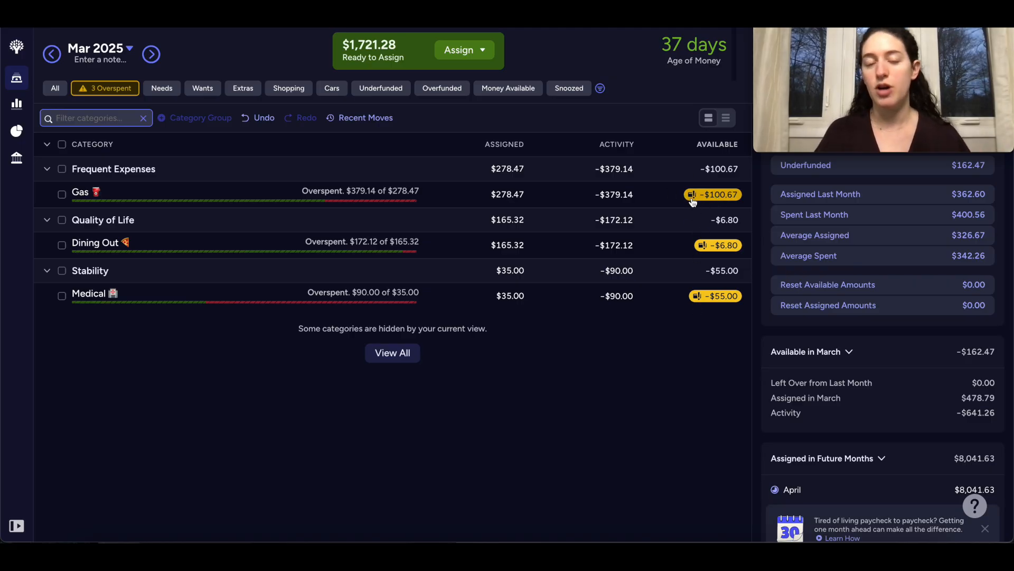
- Cover the Gas category's March overspending with money from Ready to Assign
click(731, 195)
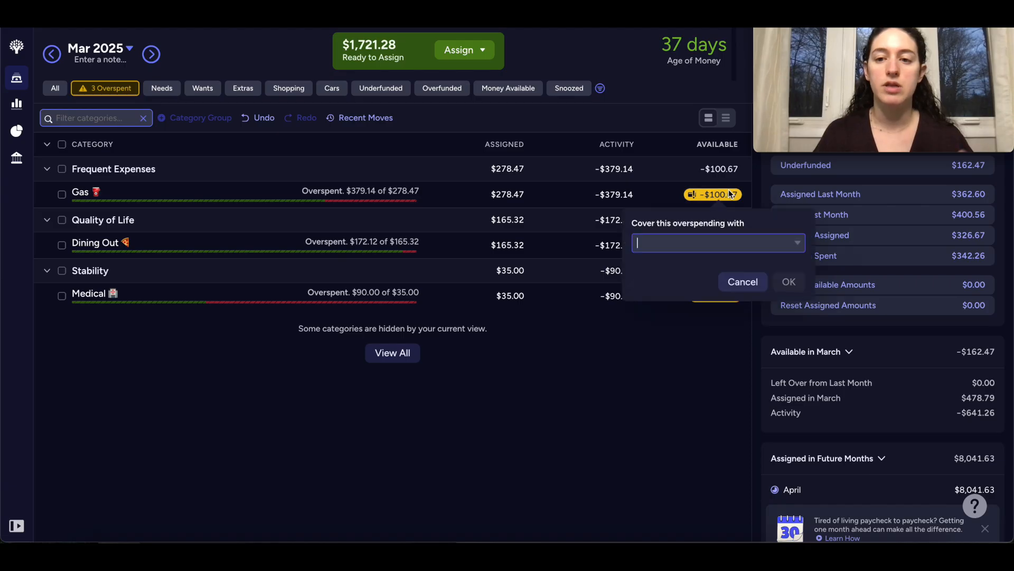
text(rea)
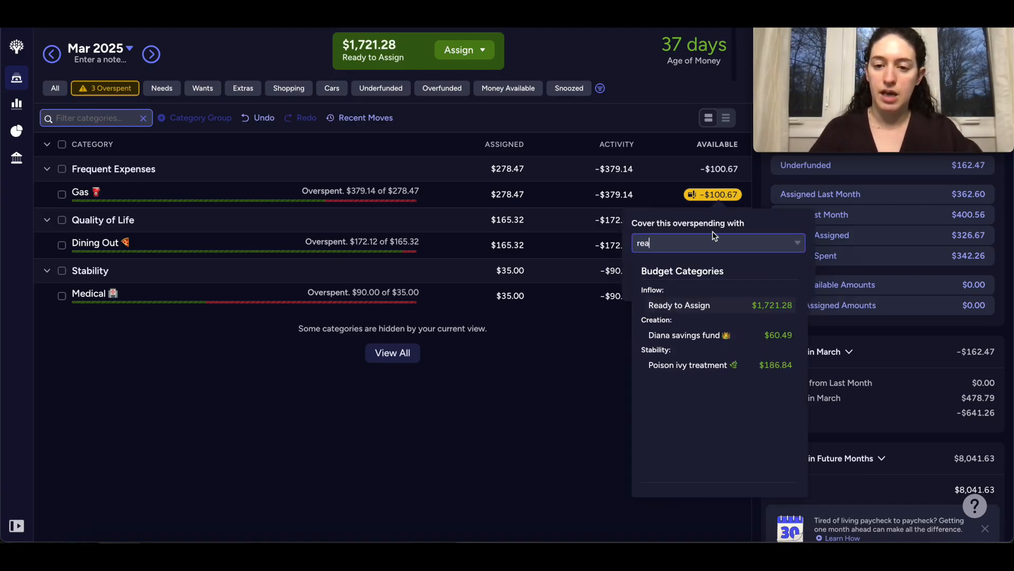
click(686, 308)
click(789, 282)
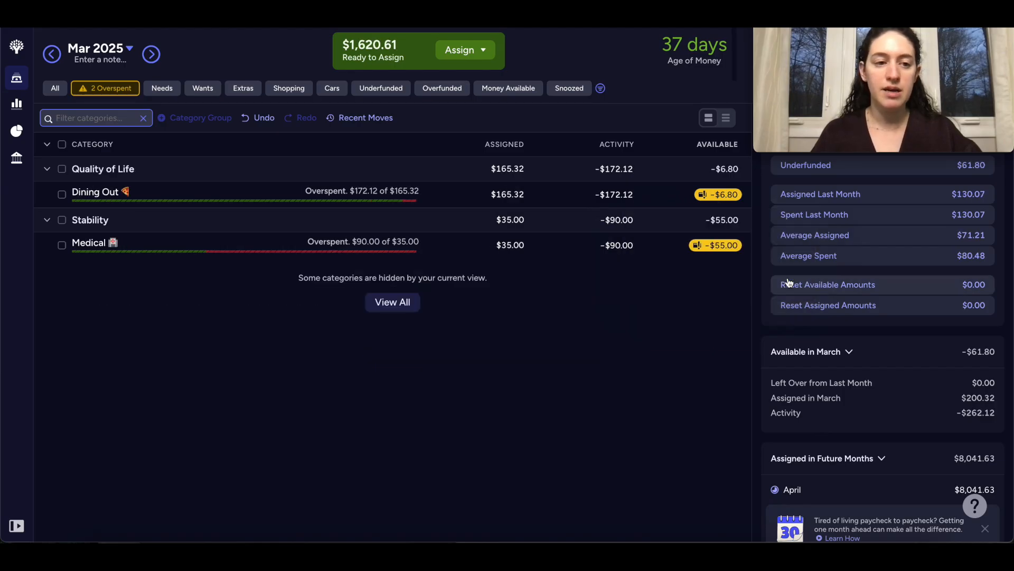
- Cover the Dining Out category's March overspending with money from Ready to Assign
click(723, 196)
text(rea)
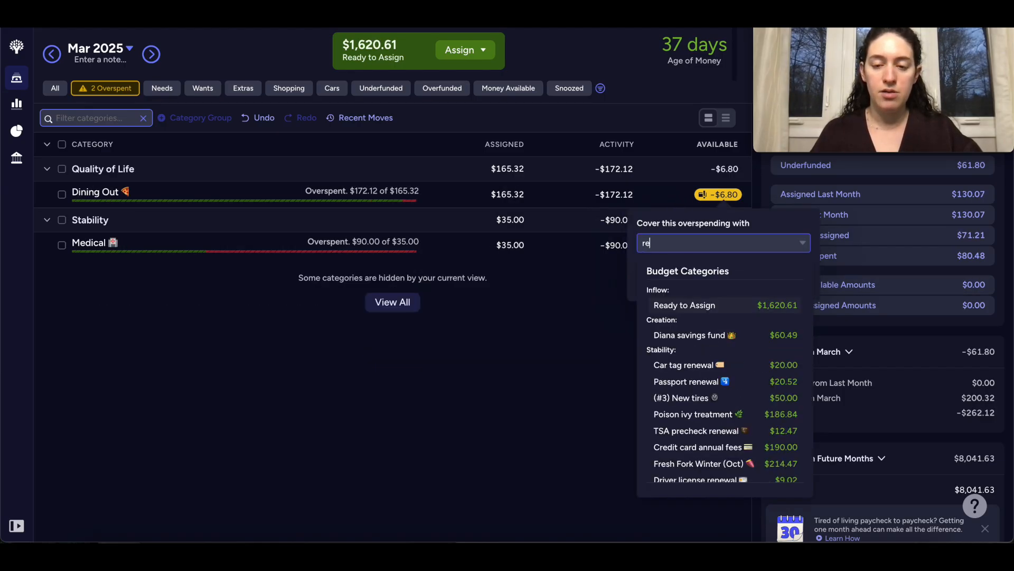
click(689, 309)
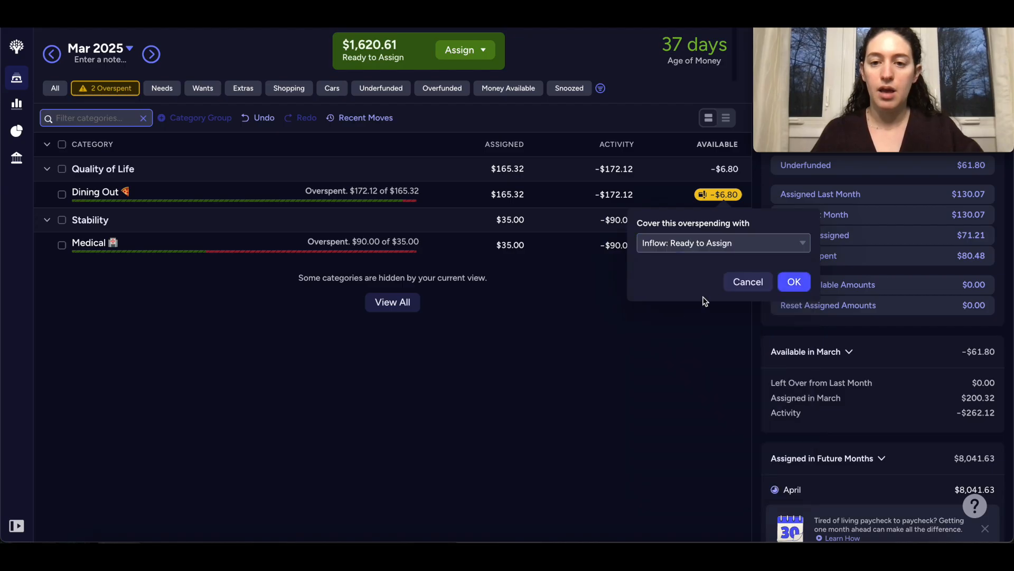
click(790, 281)
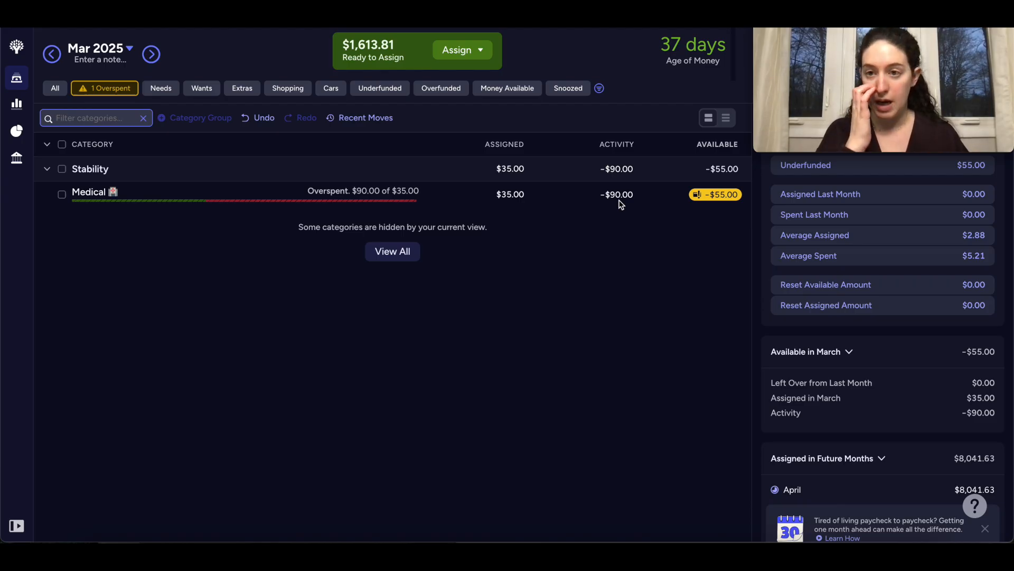
- Show all March categories, and read the IMG_4101.PNG list of five questions for giving every dollar a job before hiding it
click(504, 194)
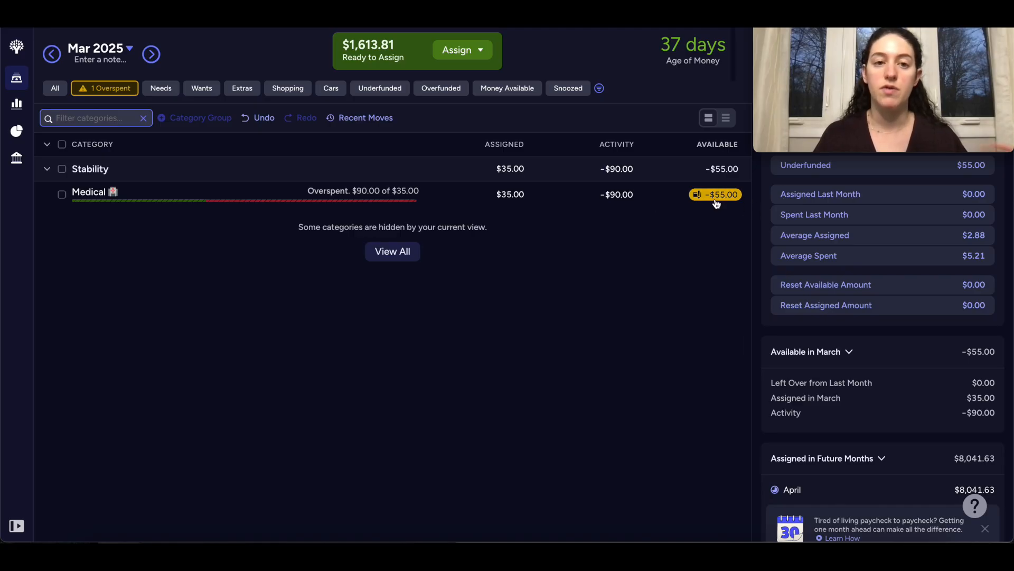
click(55, 89)
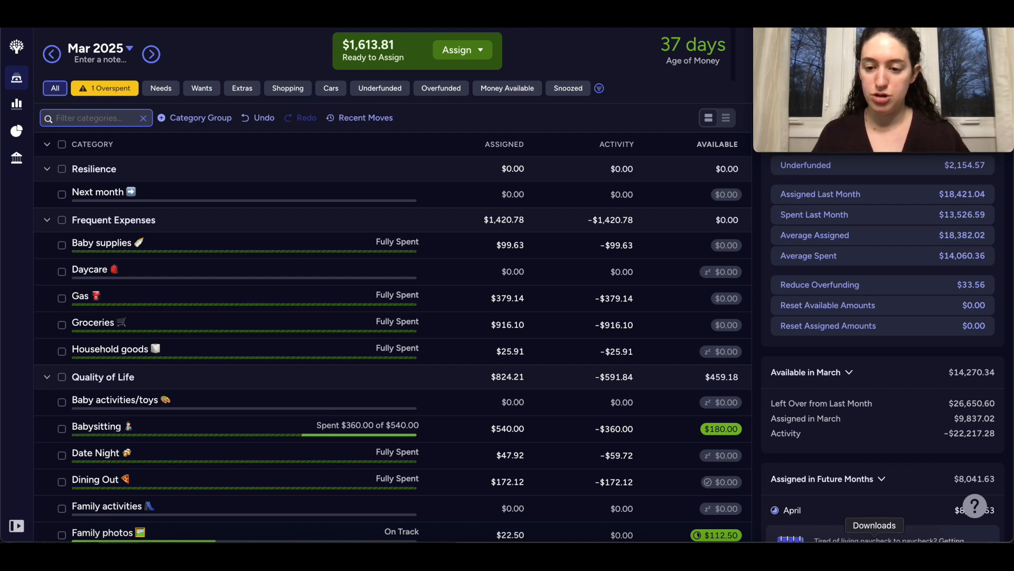
click(789, 556)
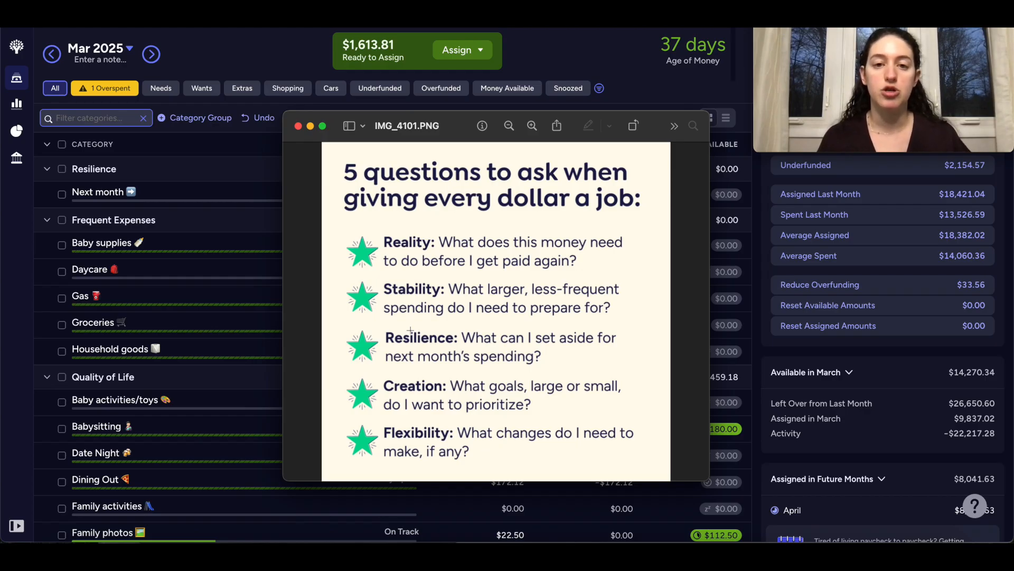
click(311, 126)
- Review the March categories from Quality of Life through Travel and Stability down to the Wish Farm group
scroll(217, 387, down, 1)
scroll(217, 387, down, 4)
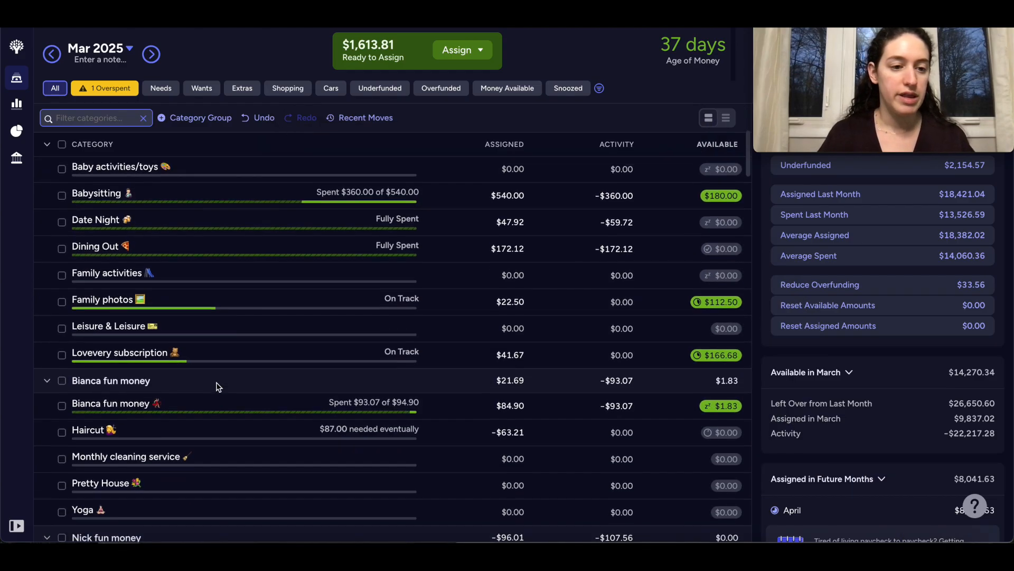
scroll(217, 387, down, 12)
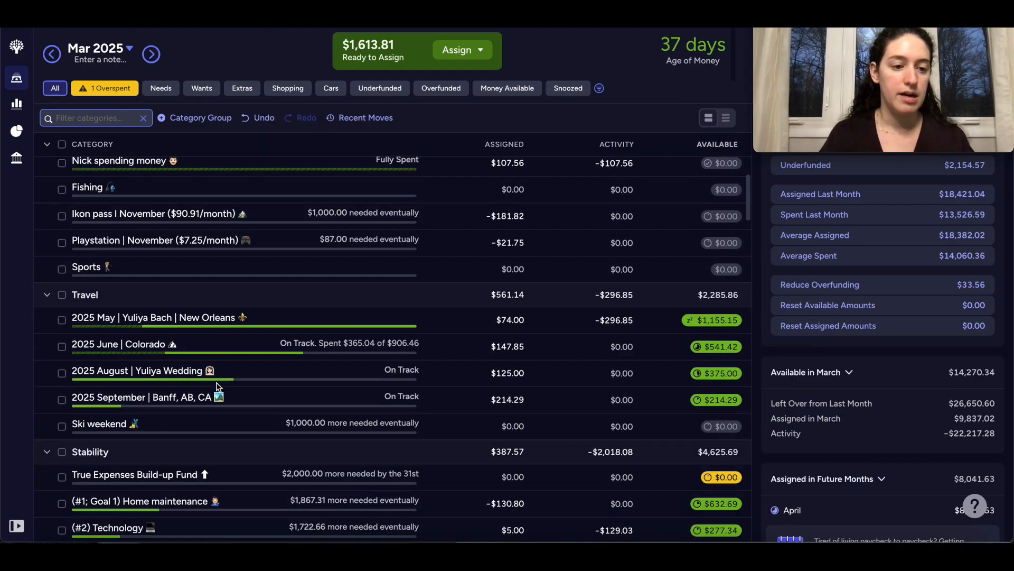
scroll(194, 338, down, 1)
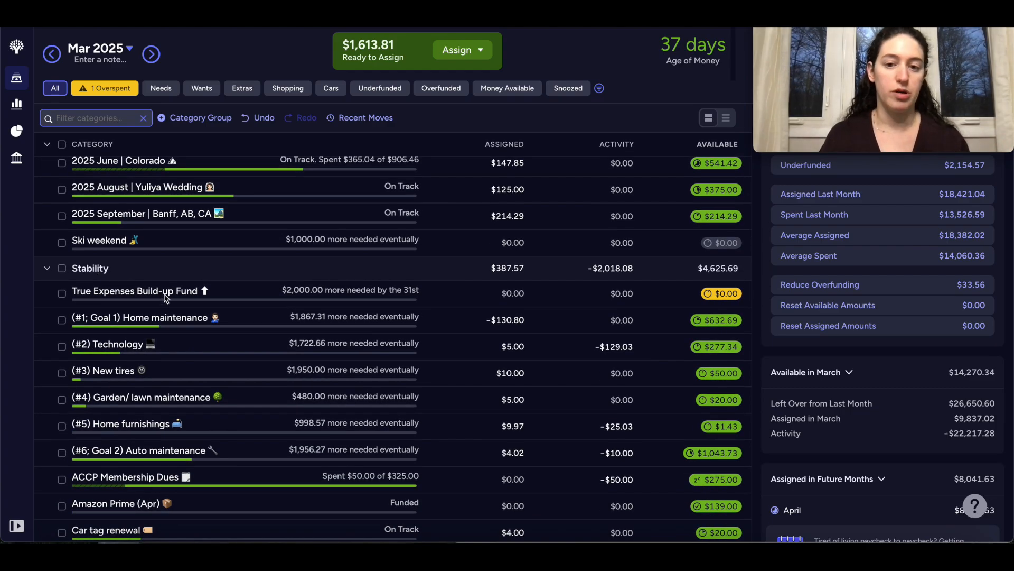
scroll(282, 409, down, 2)
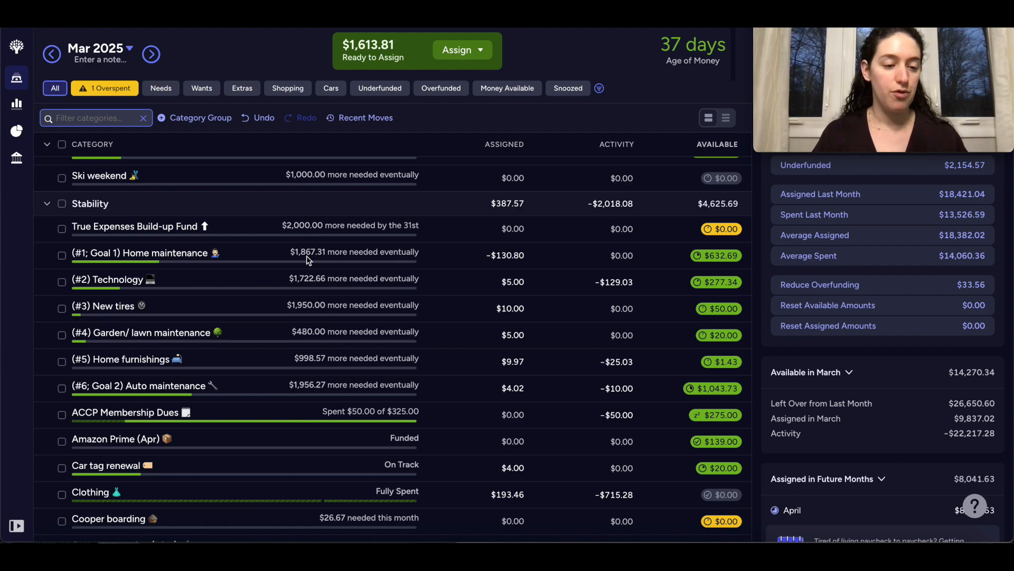
scroll(394, 319, down, 15)
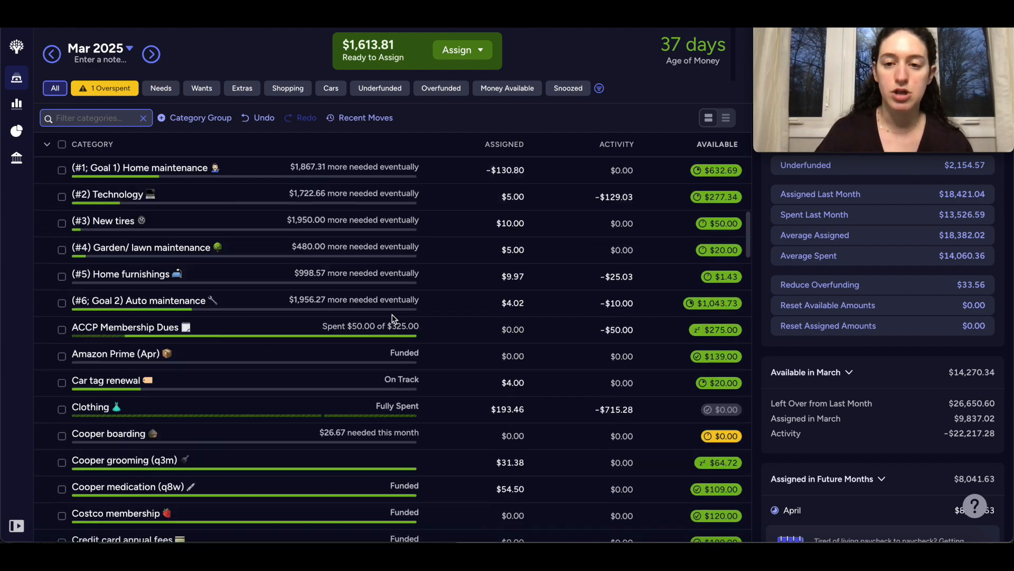
scroll(393, 318, down, 20)
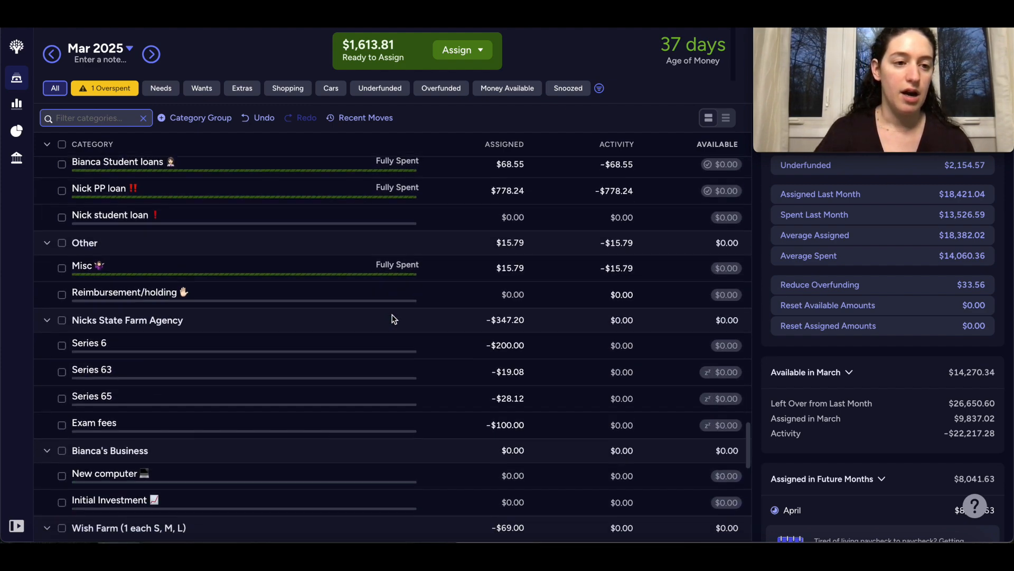
scroll(394, 319, down, 3)
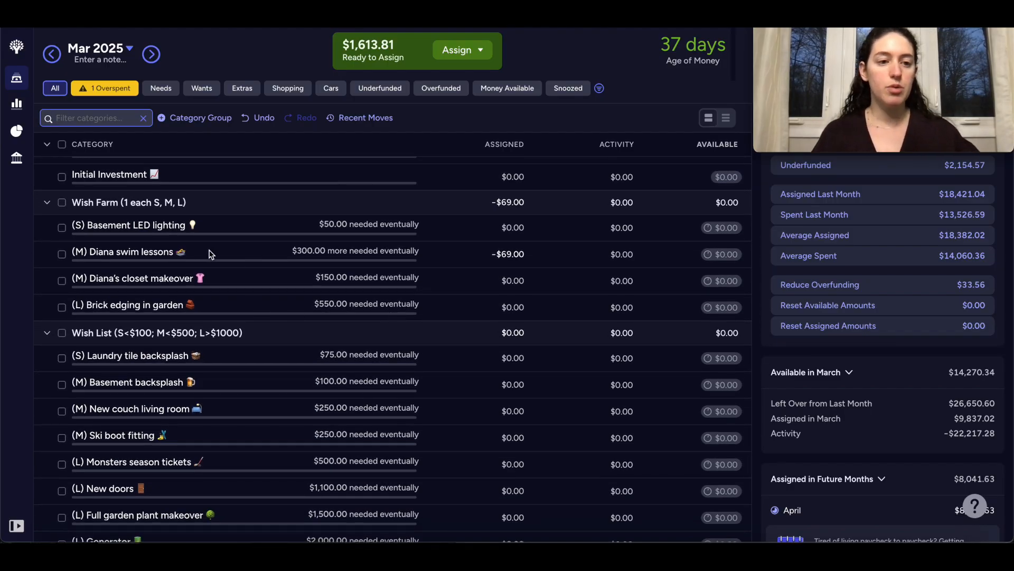
- Try replacing the swim lessons category's March assigned amount in the Wish Farm group with $130, and undo it
click(156, 254)
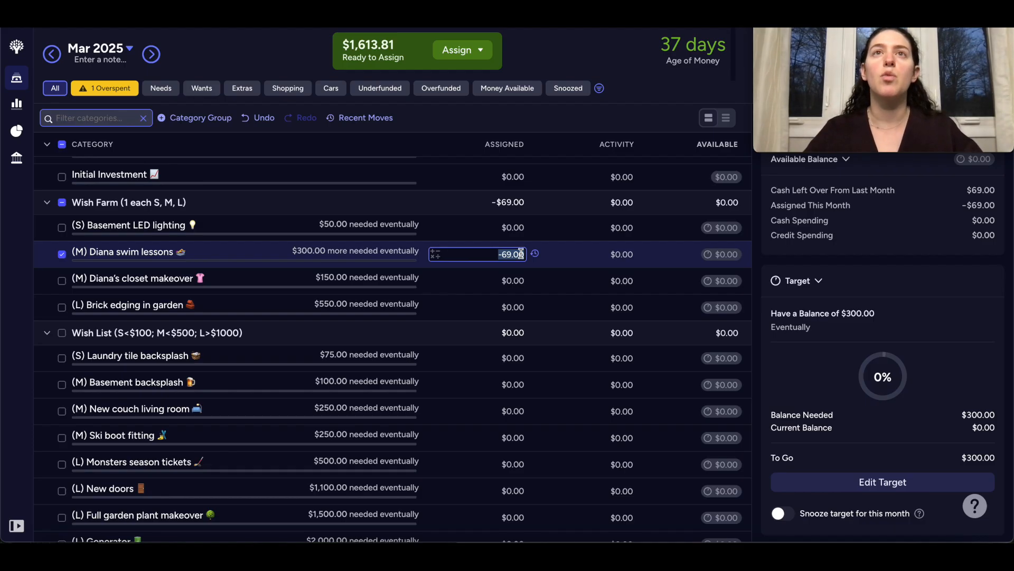
text(130)
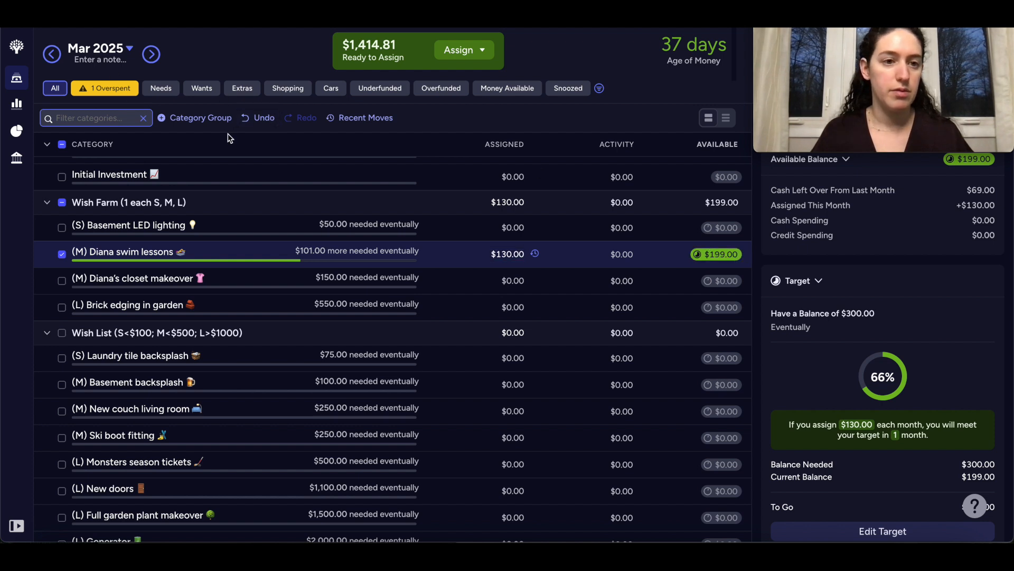
click(259, 117)
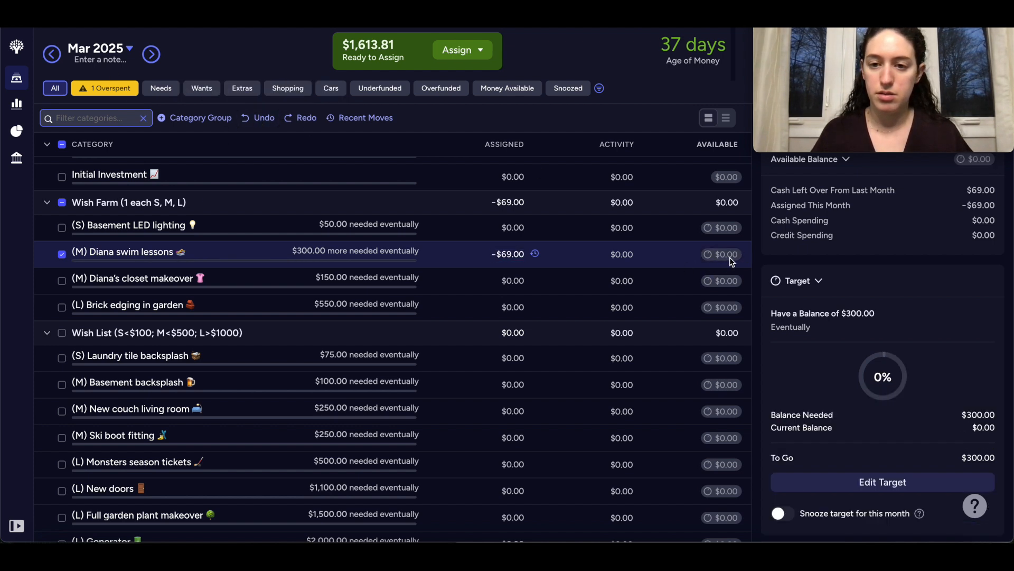
- Add $130 to the swim lessons category's existing March assigned amount in the Wish Farm group
click(516, 255)
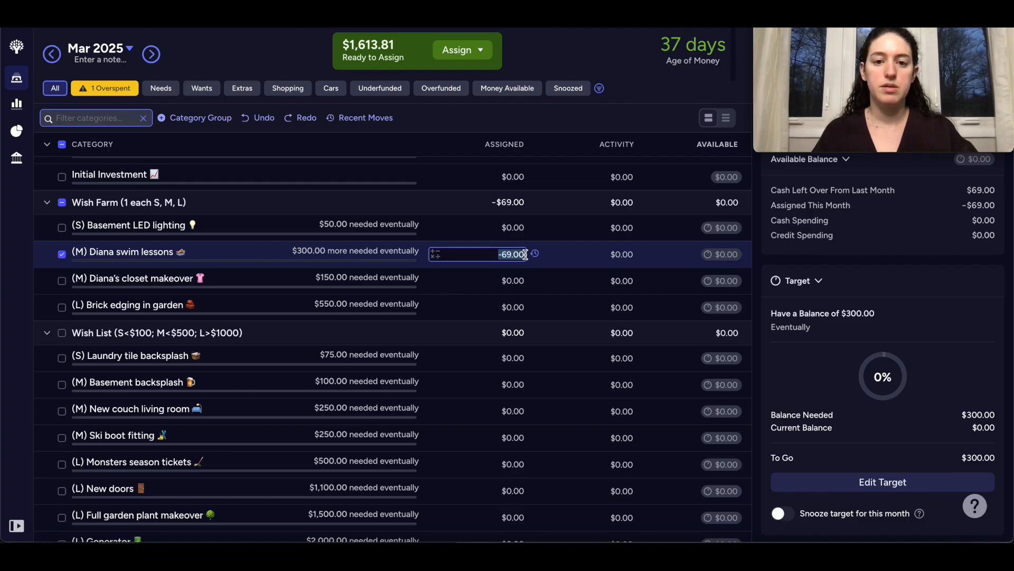
click(525, 255)
text(+130)
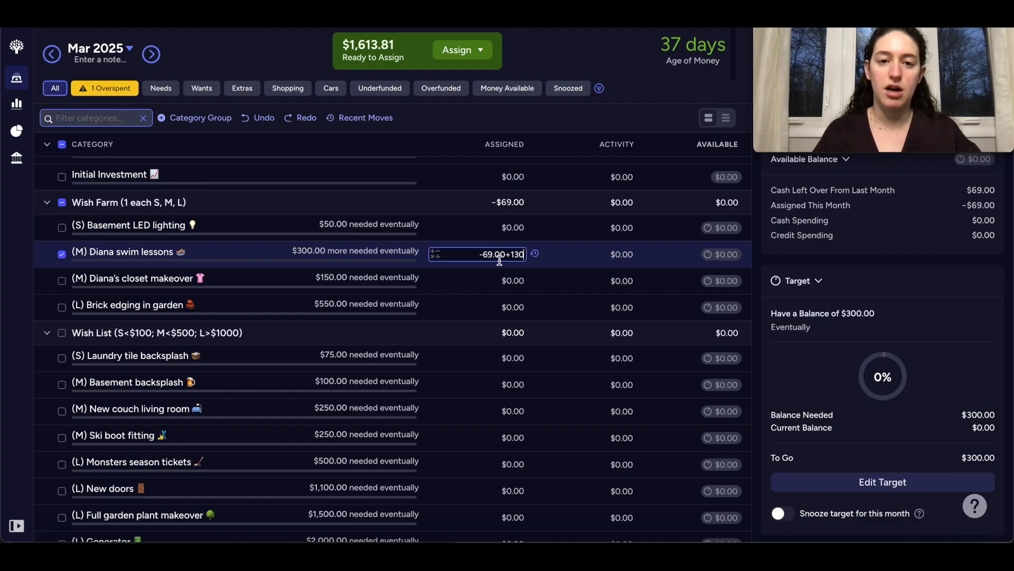
key(Return)
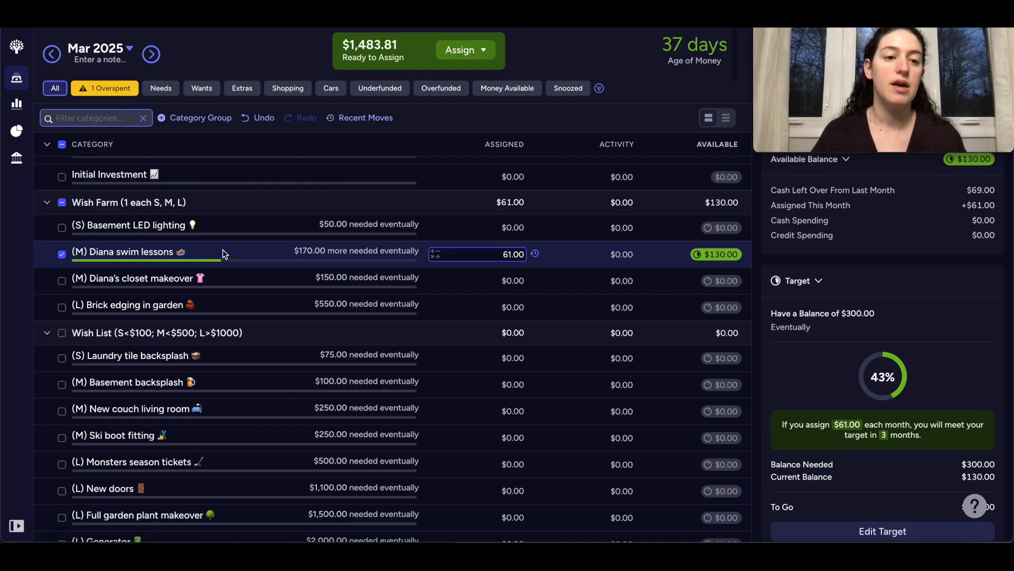
- Set the swim lessons target amount to $150, calculated as 30*5
scroll(848, 333, down, 1)
scroll(847, 335, down, 3)
click(884, 392)
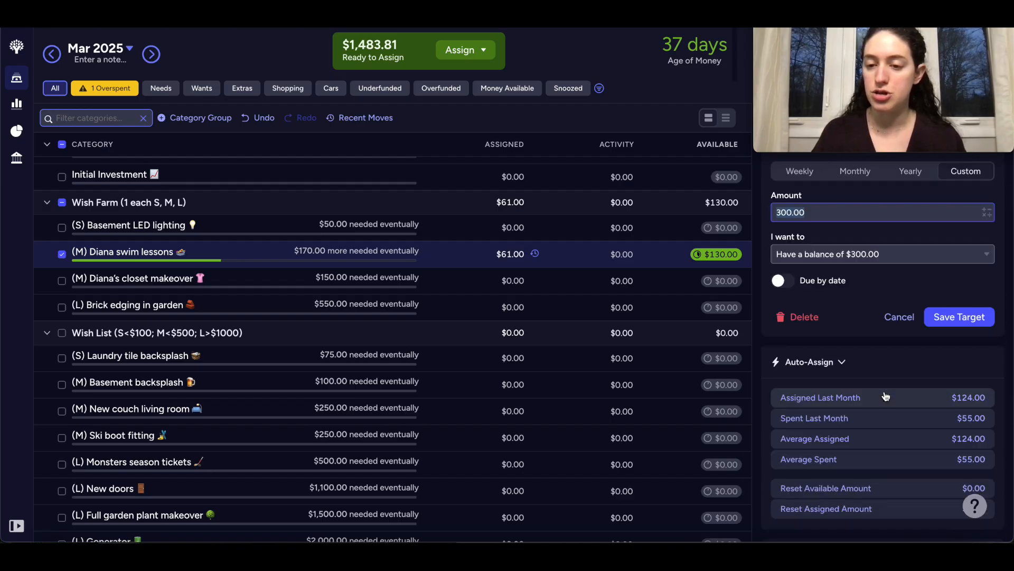
scroll(854, 284, up, 1)
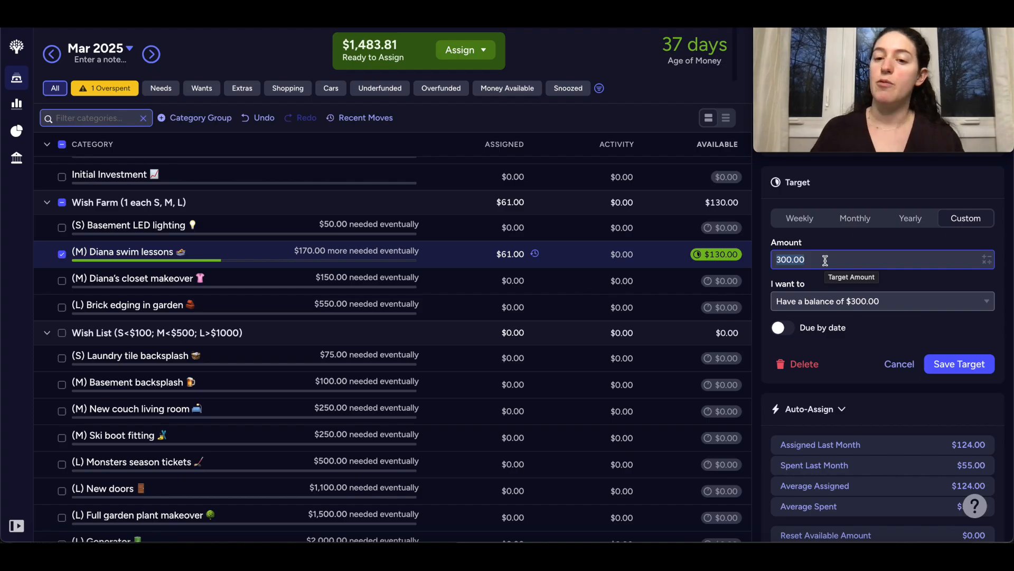
click(843, 260)
key(BackSpace)
key(BackSpace)
key(BackSpace)
key(BackSpace)
key(BackSpace)
text(0)
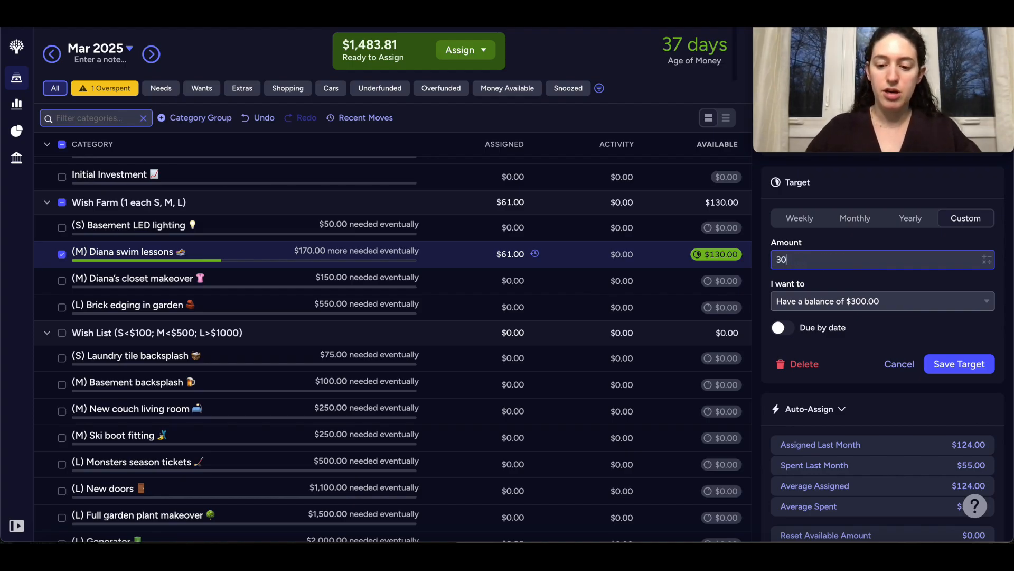
text(*)
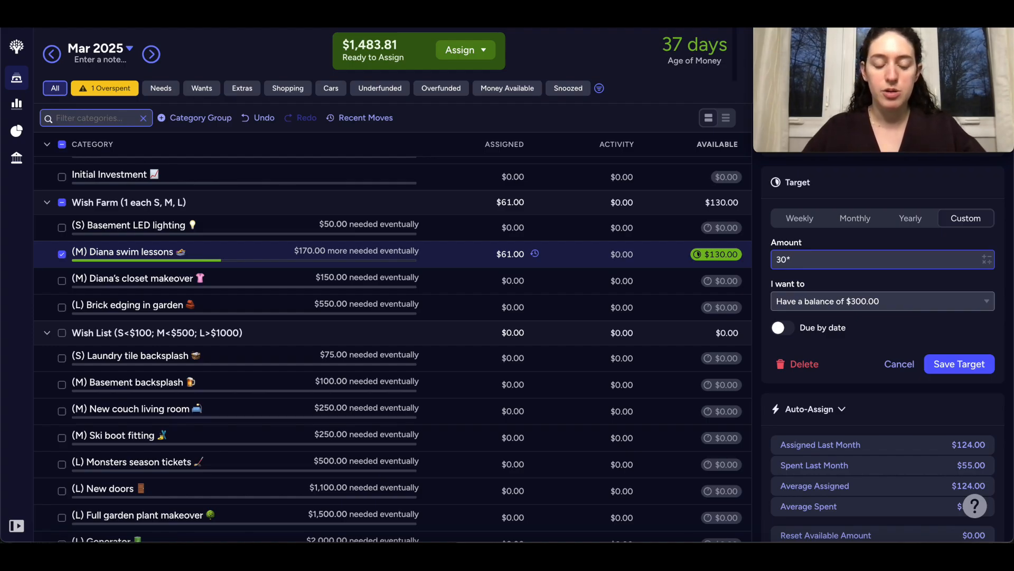
text(5)
key(Return)
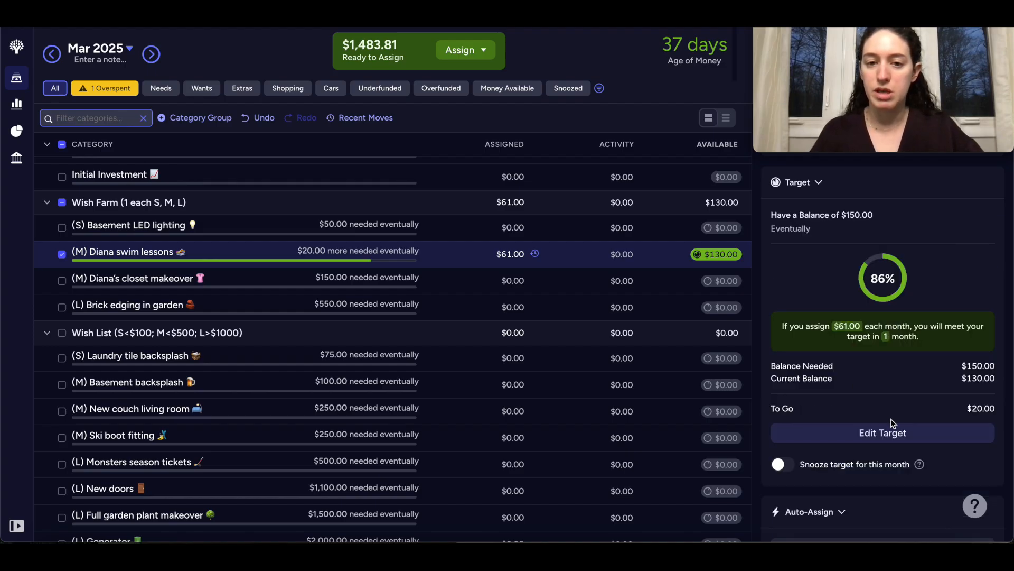
- Add $130 to the swim lessons target amount, making it $280
click(894, 432)
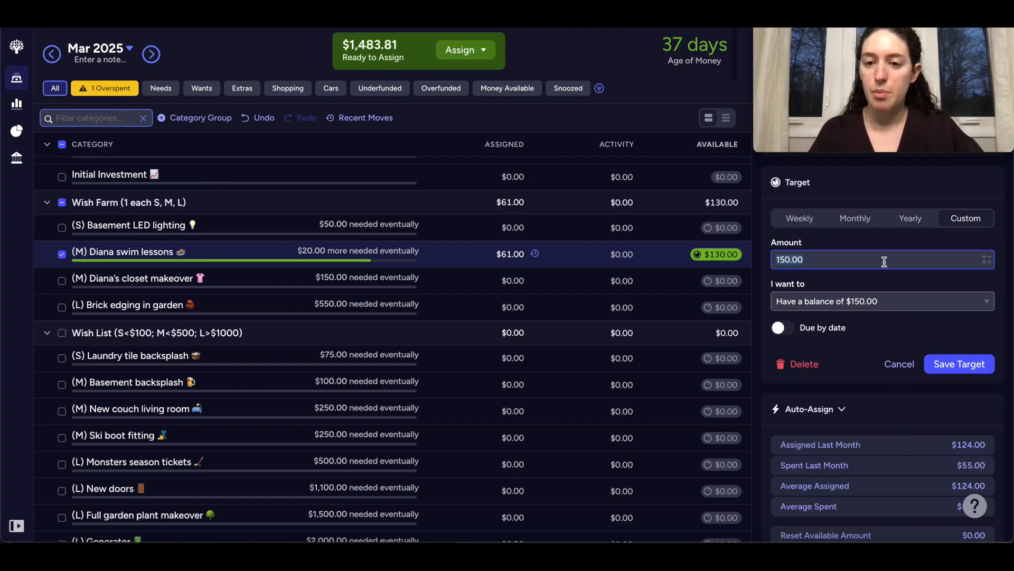
click(819, 263)
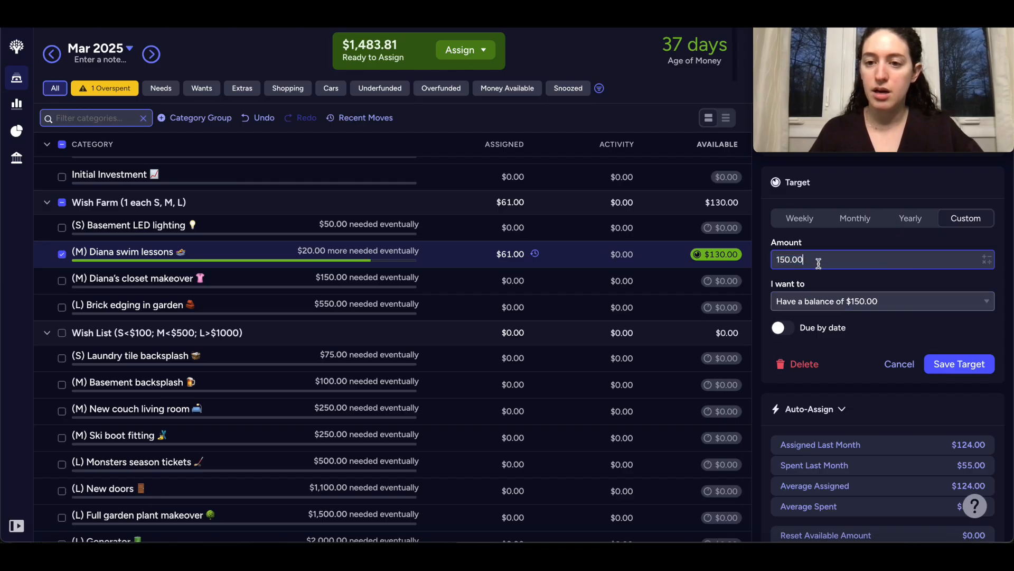
text(+130)
key(Return)
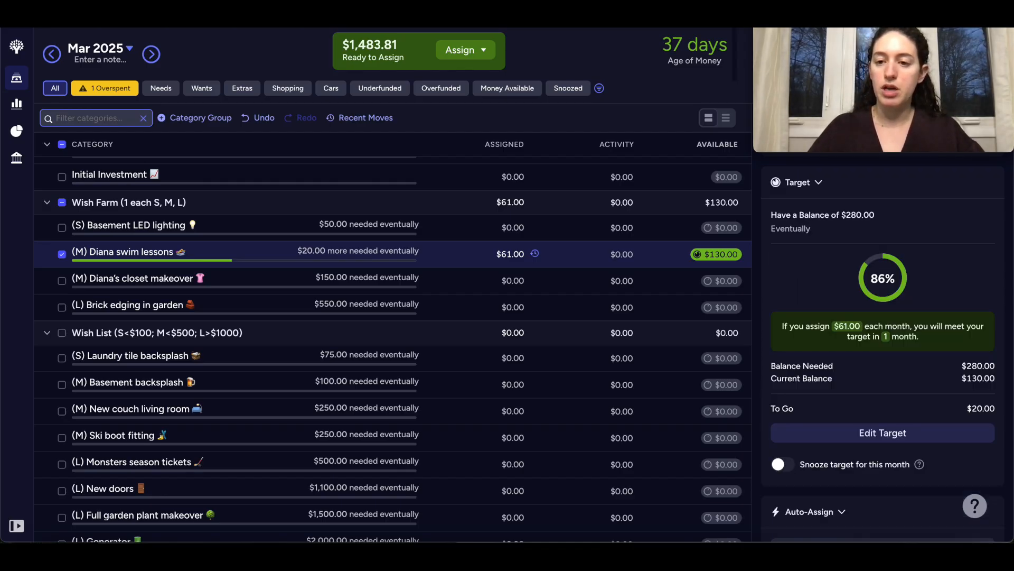
- Make the swim lessons target due by May 2025, save it, and snooze it for March
click(878, 434)
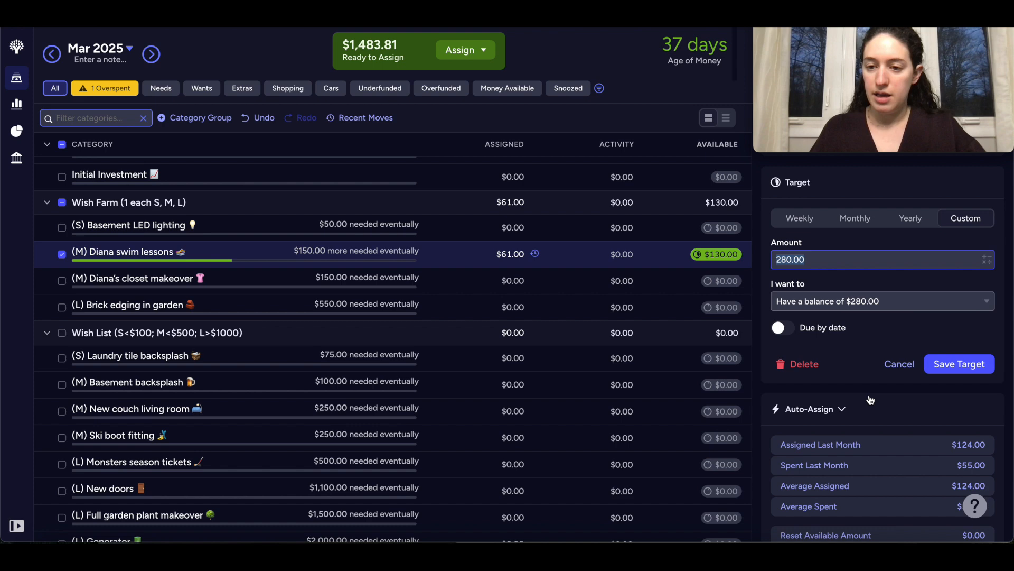
click(786, 329)
click(918, 366)
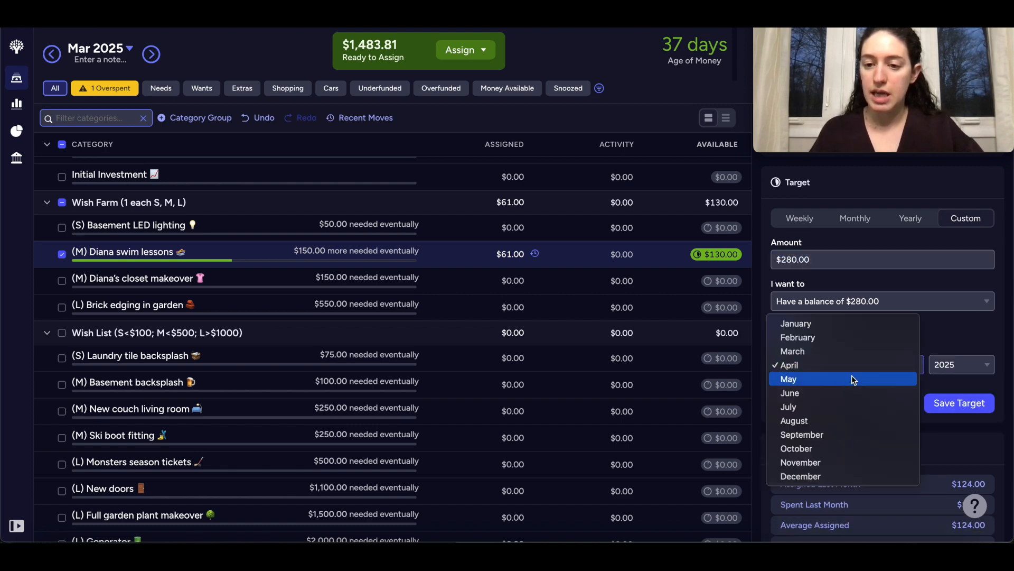
click(841, 378)
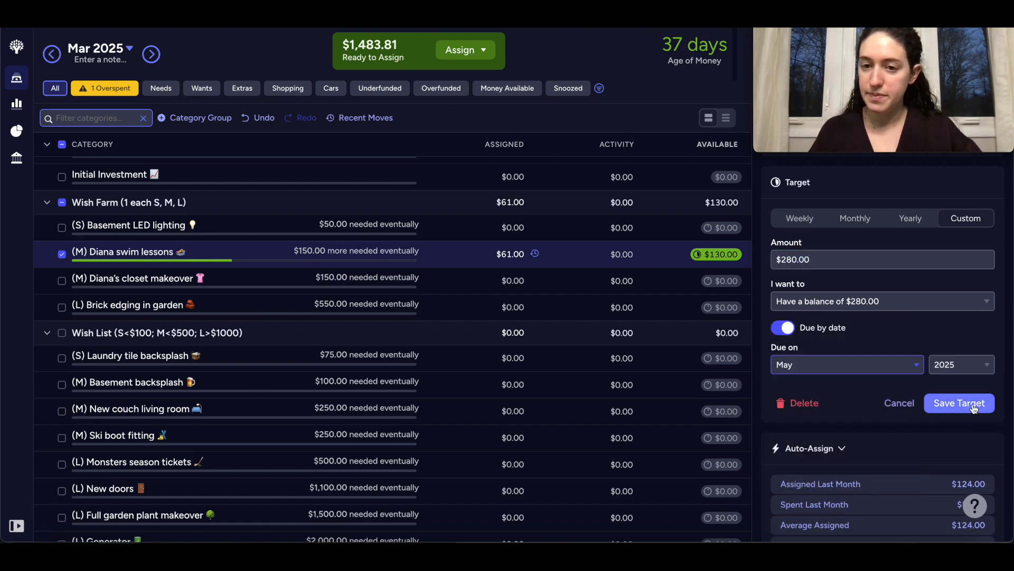
click(973, 404)
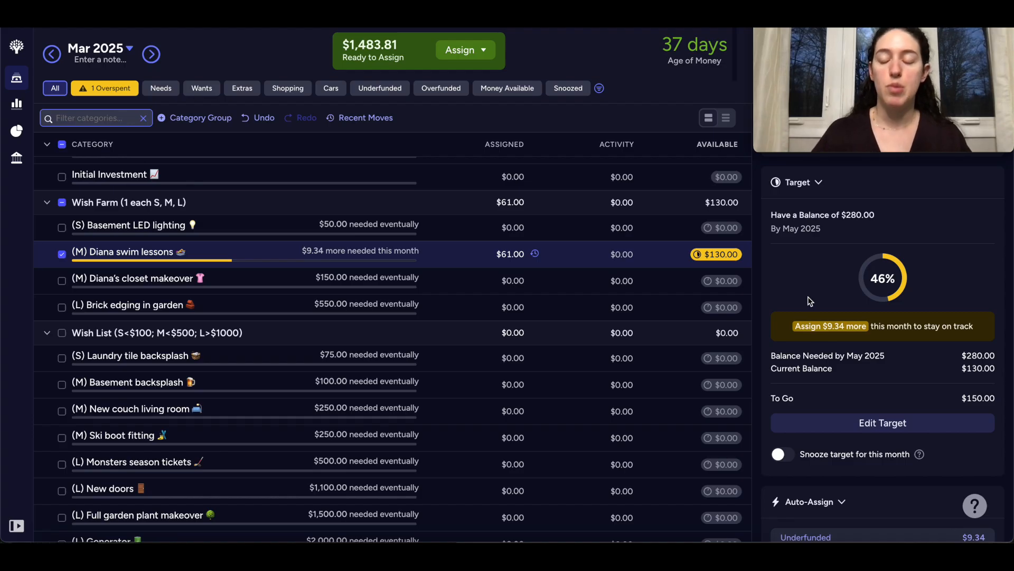
click(781, 462)
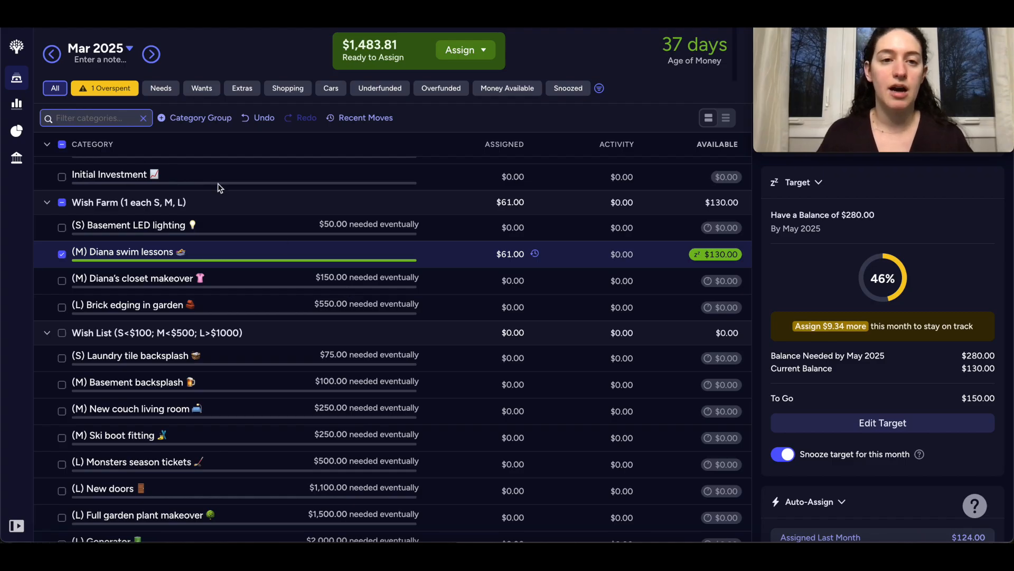
- Switch to April 2025 and assign $147.85 to the June Colorado trip in the Travel group
scroll(385, 259, up, 10)
scroll(384, 259, up, 10)
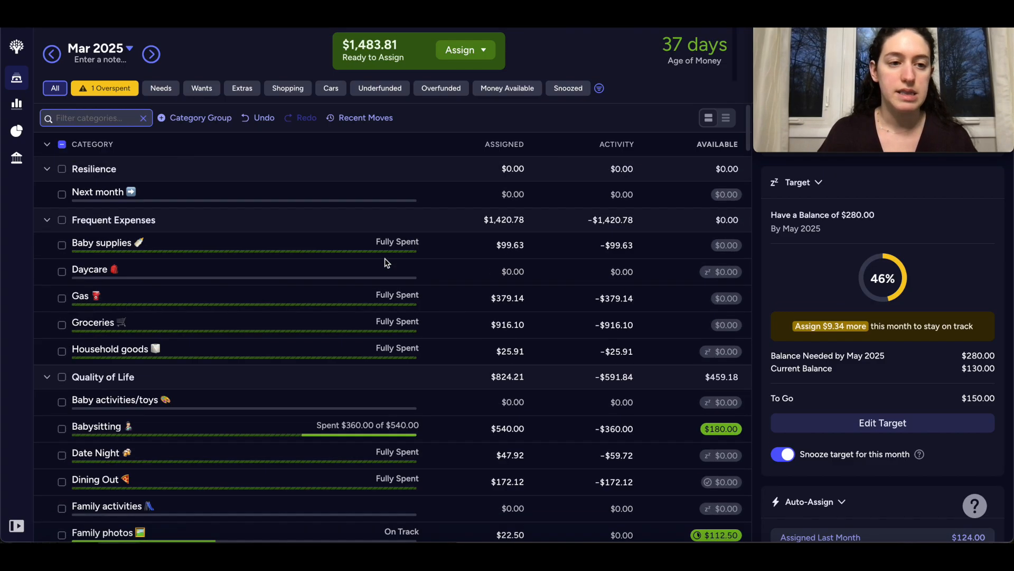
click(153, 54)
scroll(433, 310, down, 4)
scroll(433, 310, down, 9)
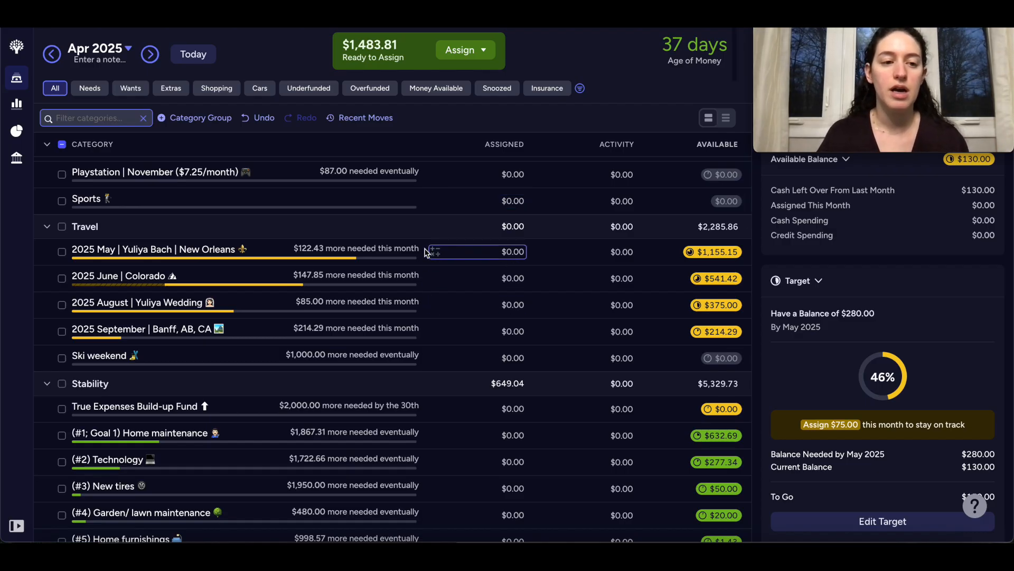
click(519, 279)
text(14)
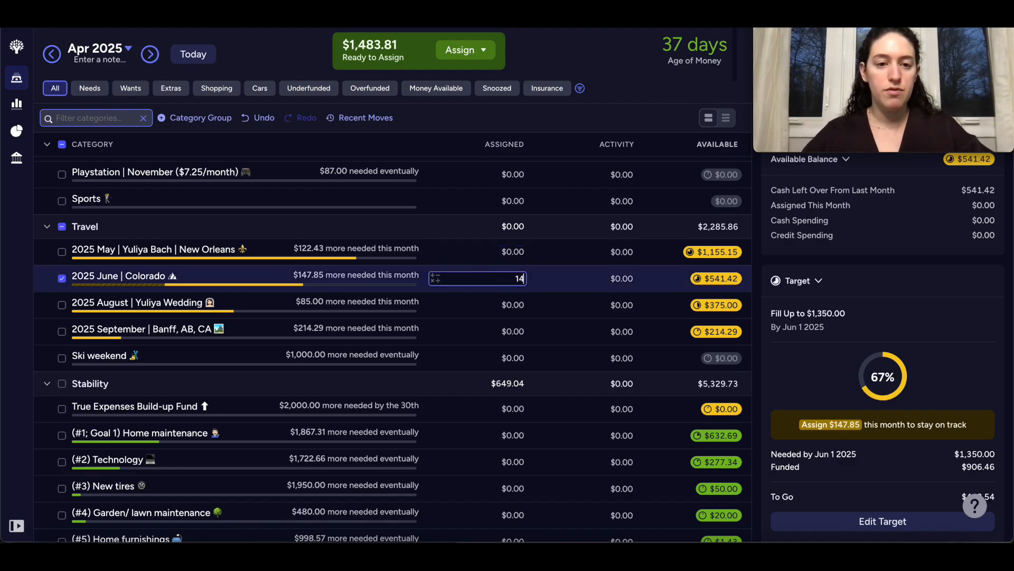
text(7.85)
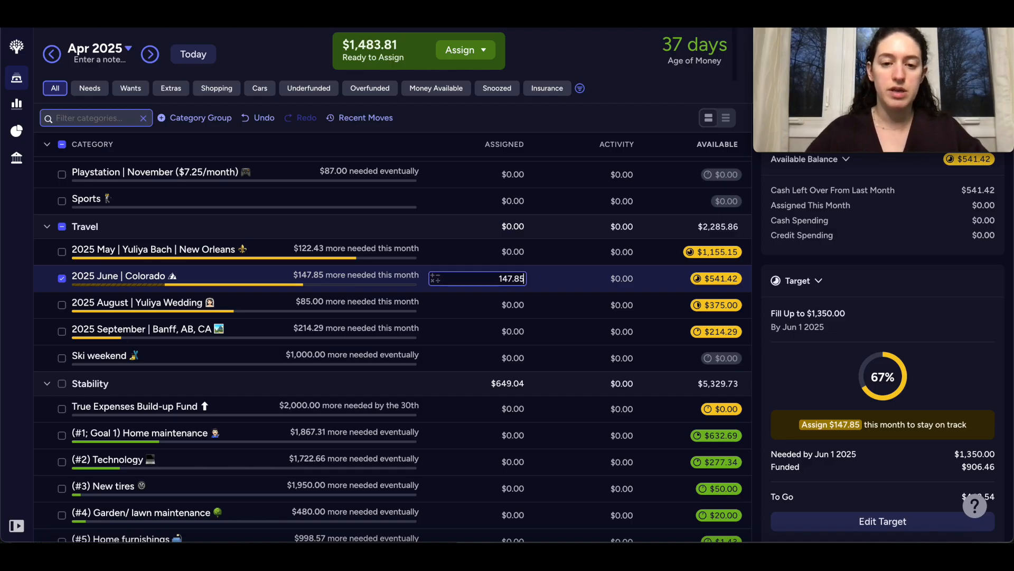
key(Return)
- Assign $85 to the August wedding trip and $214.29 to the September Banff trip for April
click(516, 305)
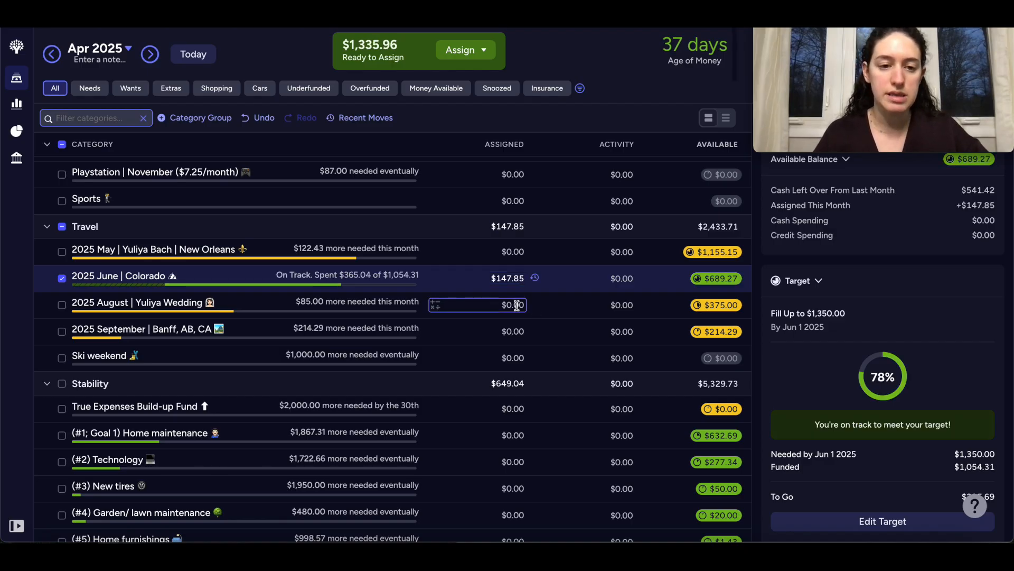
text(85)
key(Return)
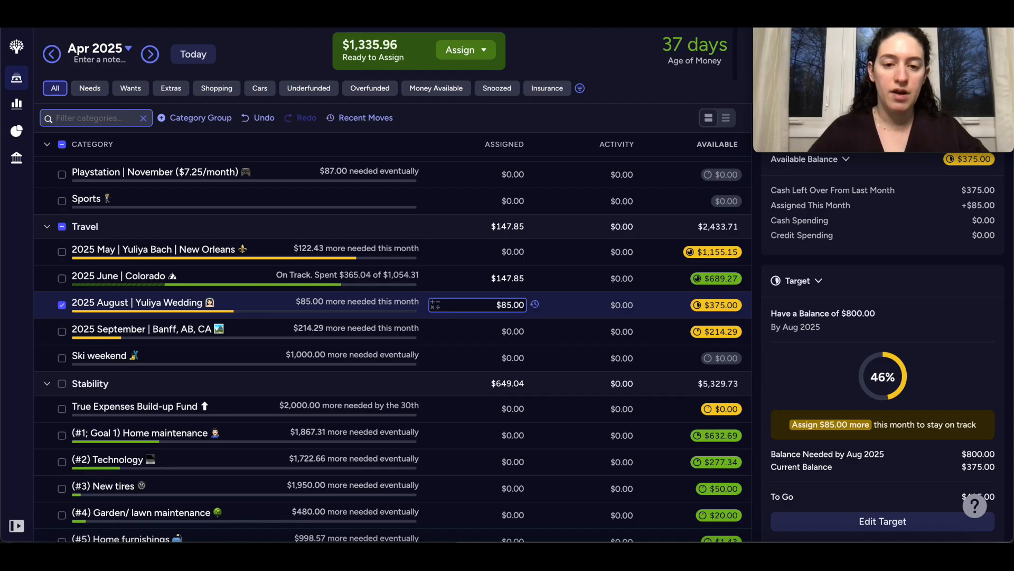
click(511, 334)
text(21)
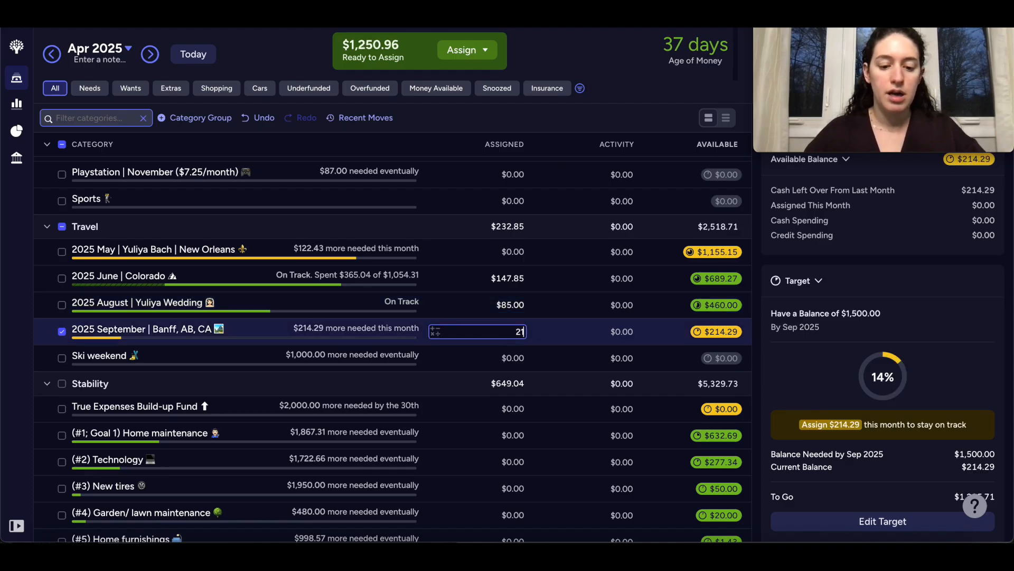
text(4.29)
key(Return)
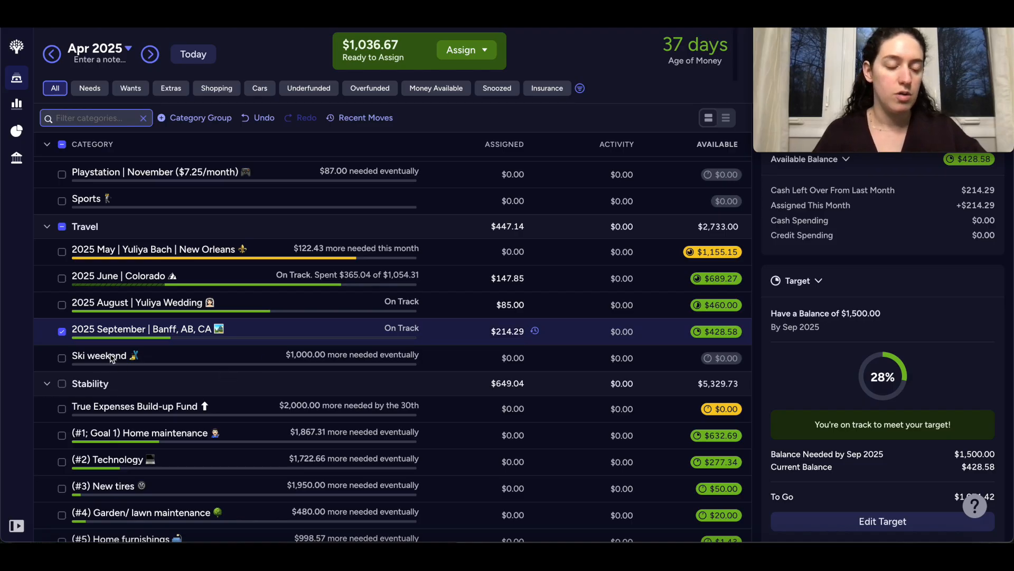
- Hide the Ski weekend category in the Travel group
click(112, 357)
click(110, 356)
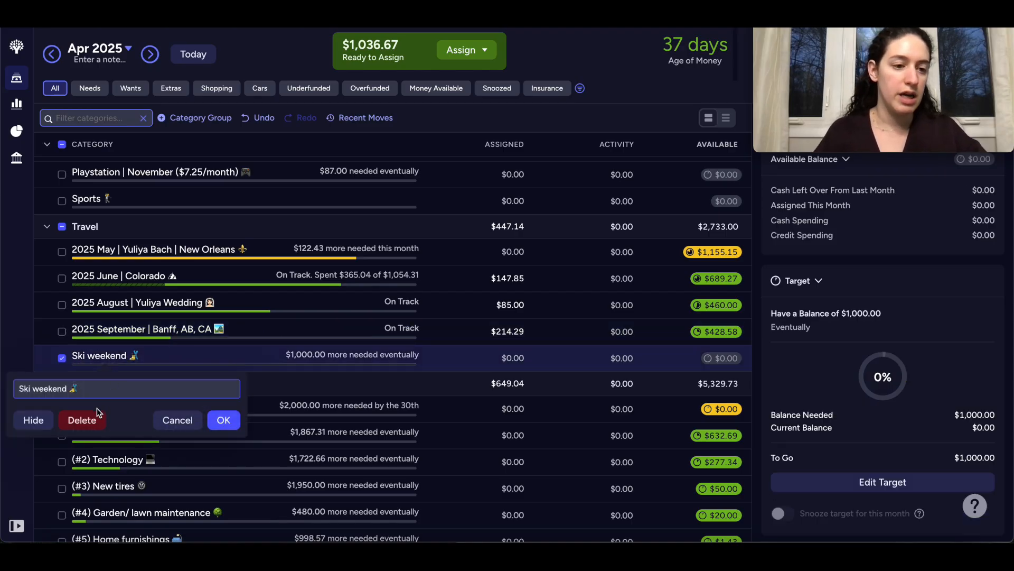
click(34, 420)
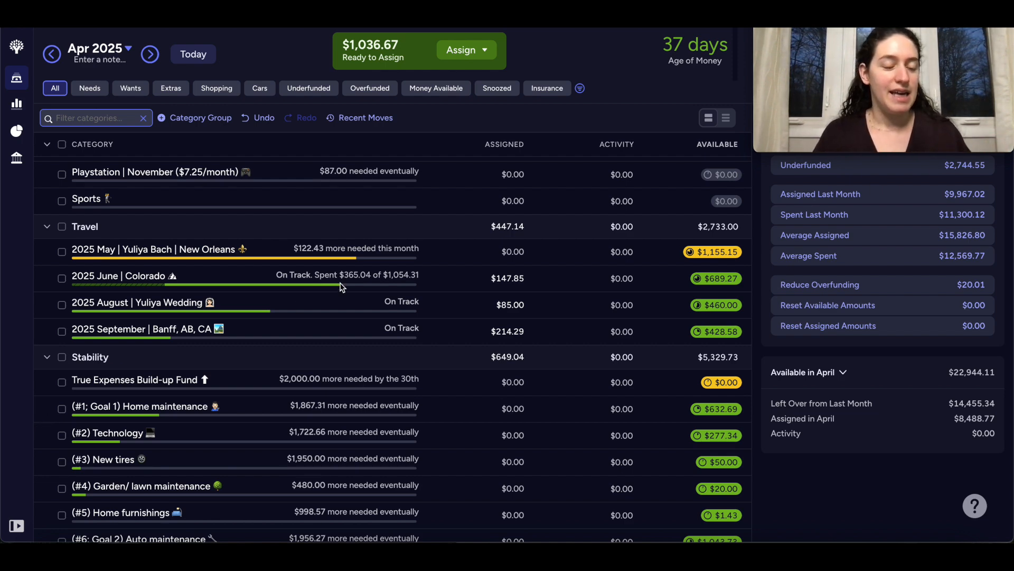
- Check the May New Orleans trip's March target, and assign the trip $69.43 for April, calculated as 122.43-53
click(194, 54)
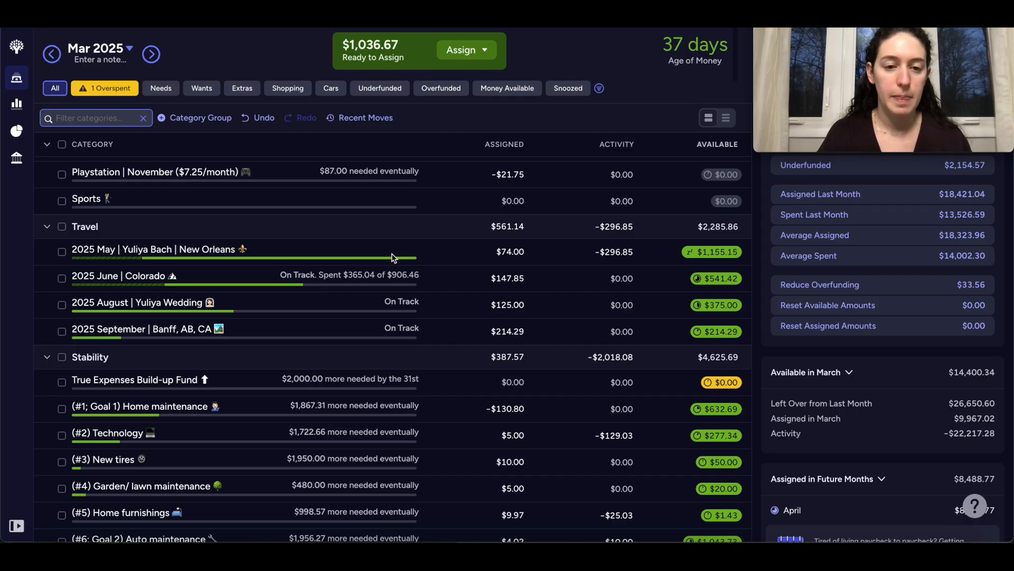
click(391, 253)
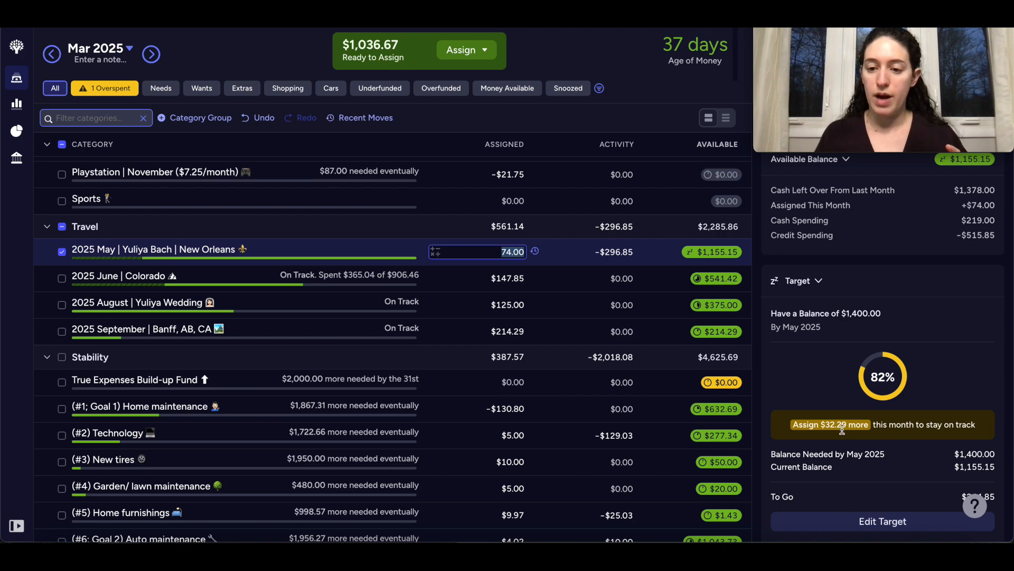
click(153, 57)
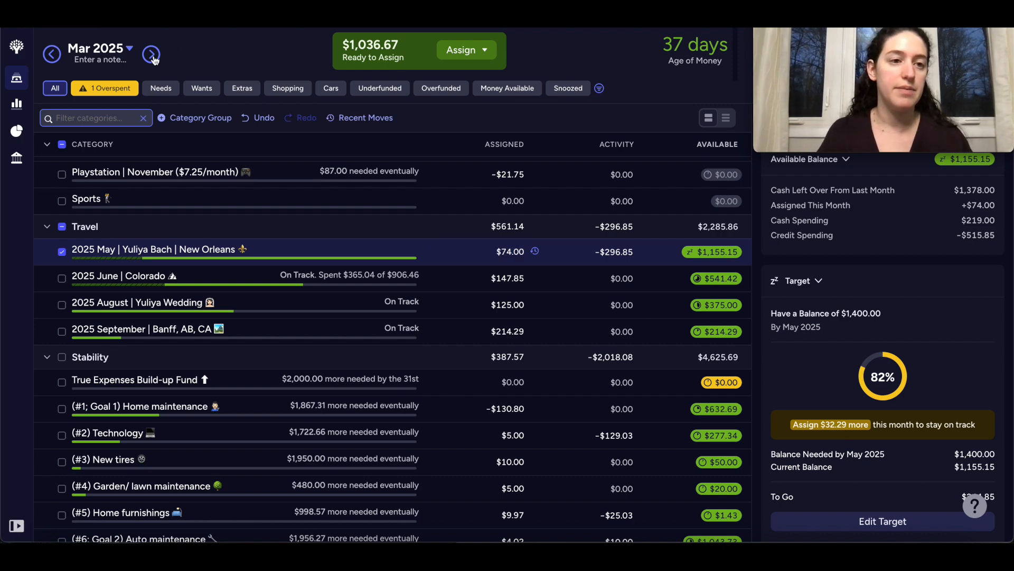
click(152, 55)
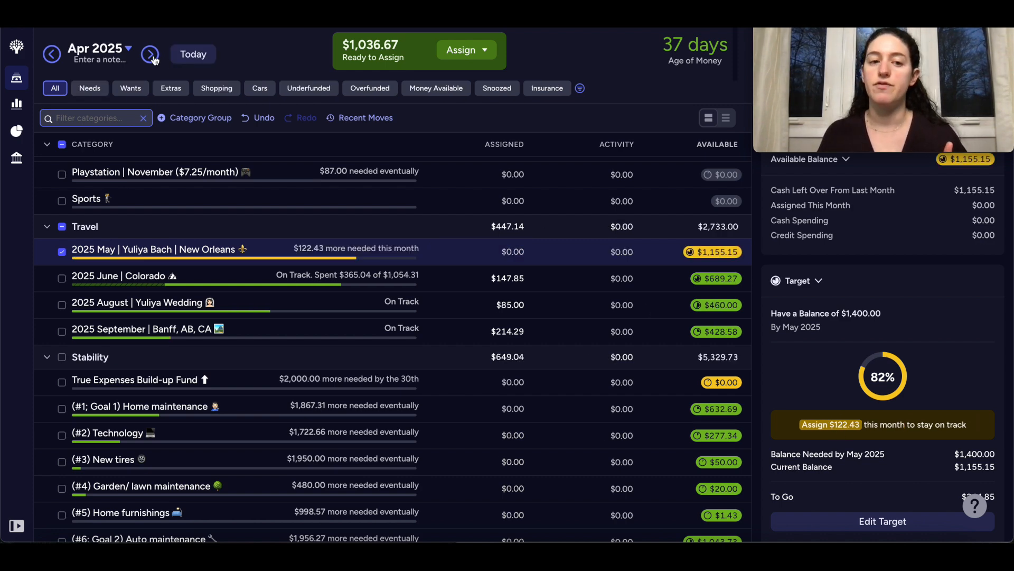
click(511, 252)
text(122)
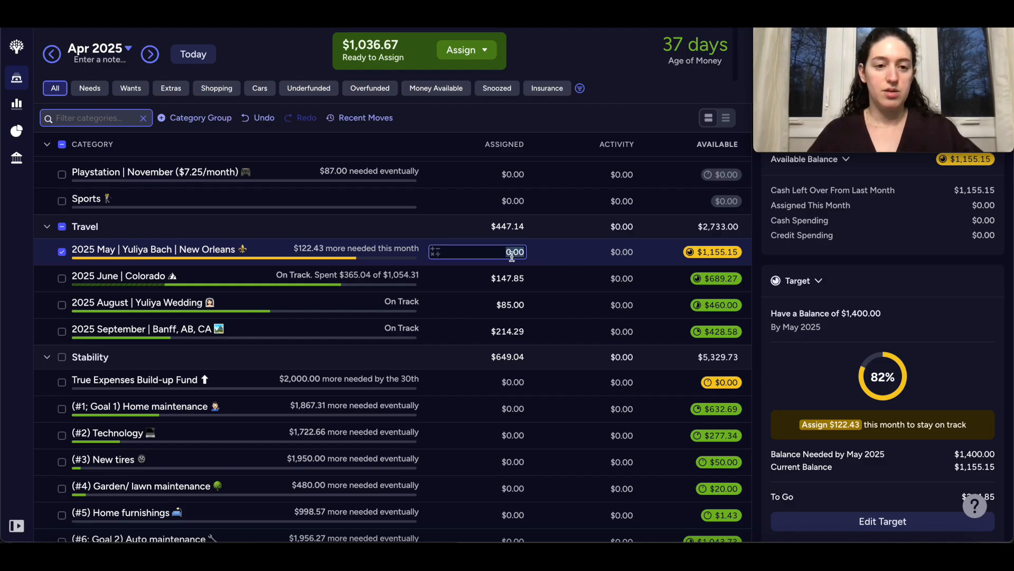
text(.)
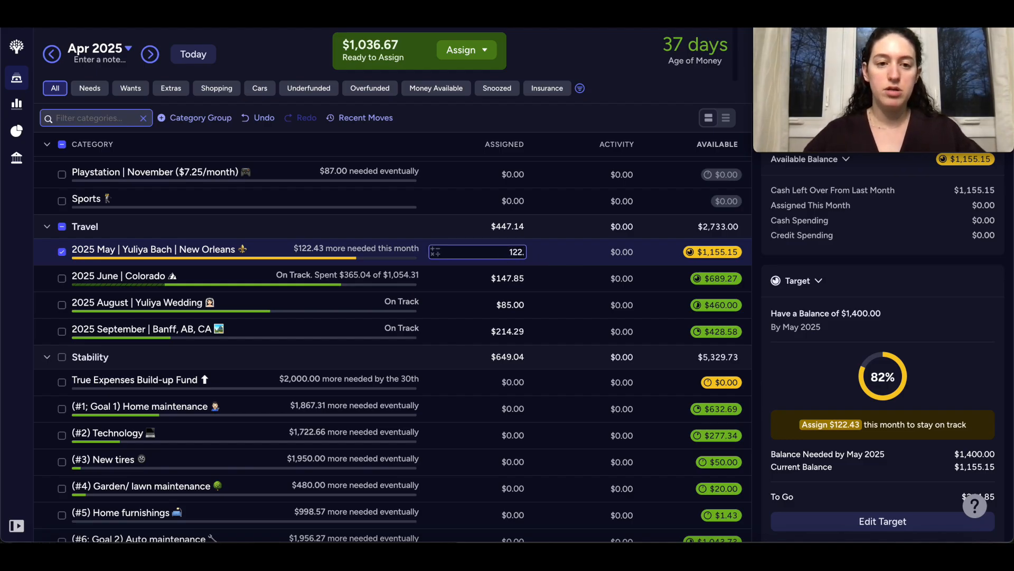
text(.43-53)
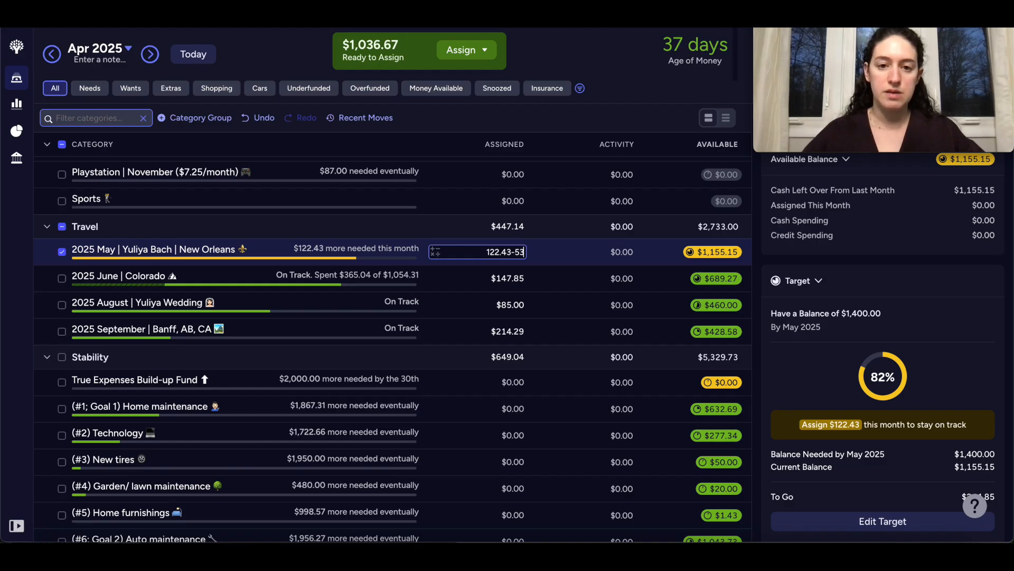
key(Return)
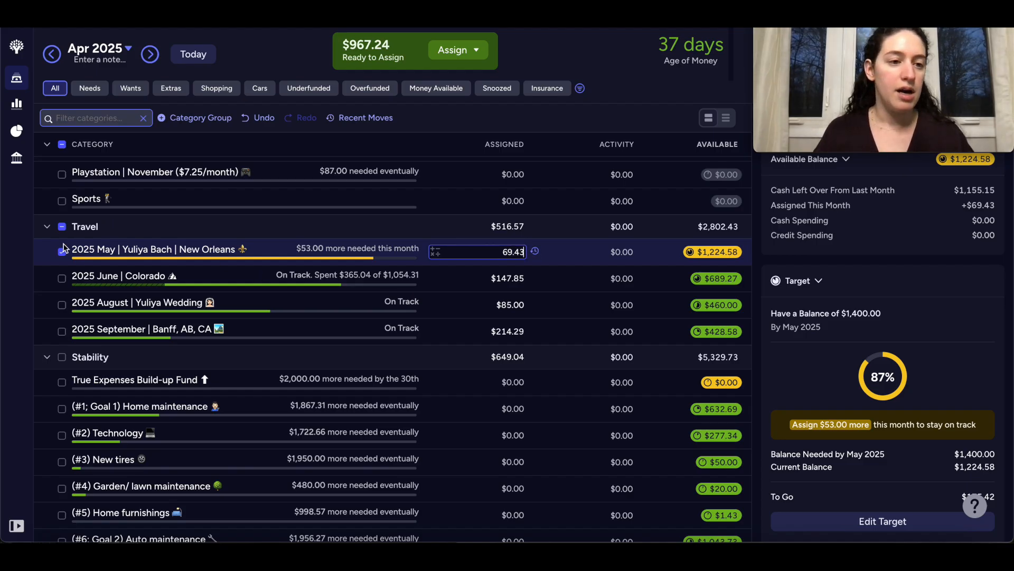
click(63, 227)
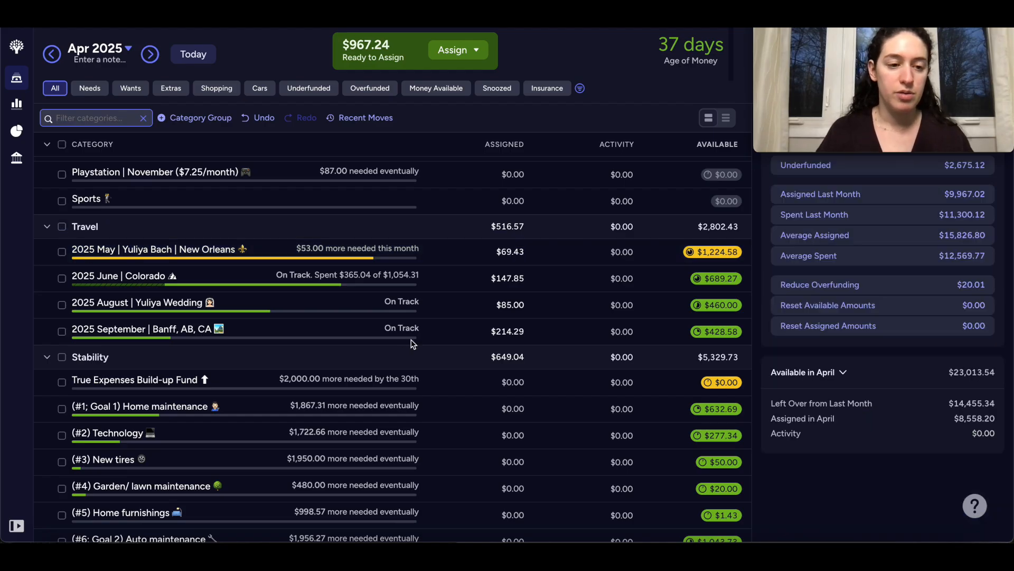
- Review the April Travel and Stability categories, and return the budget to the current month, March 2025
scroll(411, 340, down, 2)
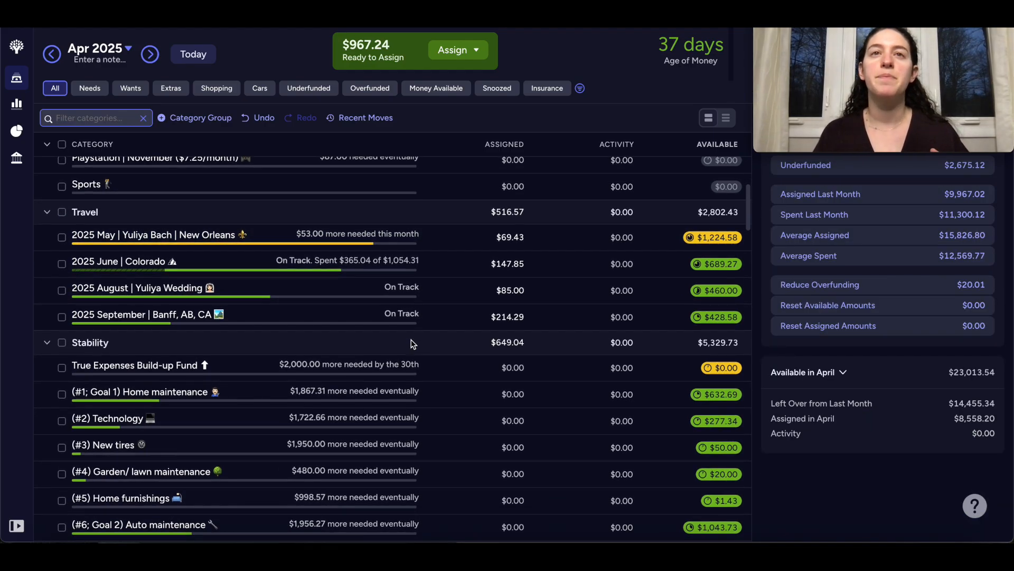
scroll(411, 339, down, 3)
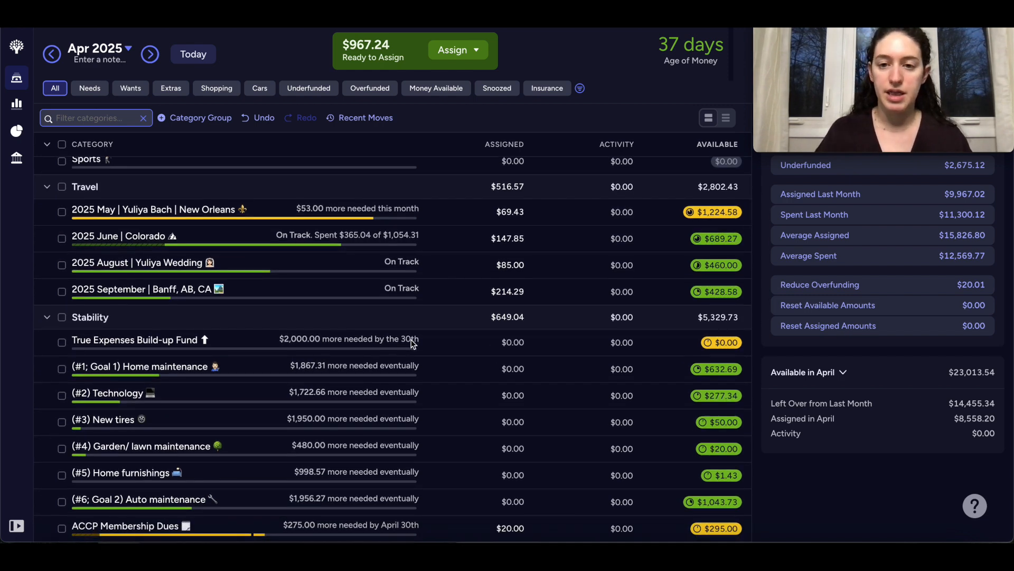
scroll(412, 344, up, 5)
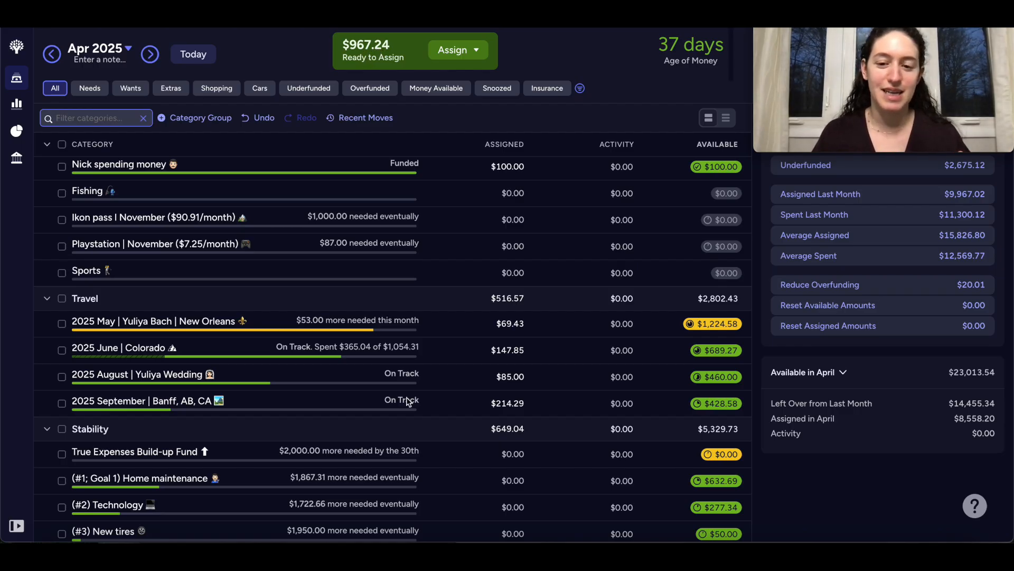
scroll(408, 401, down, 1)
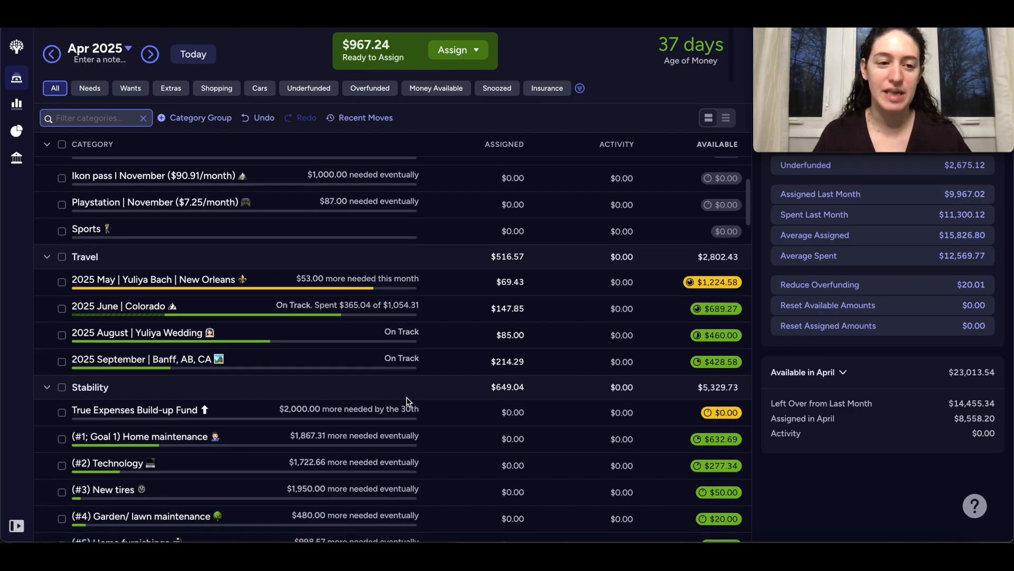
click(207, 61)
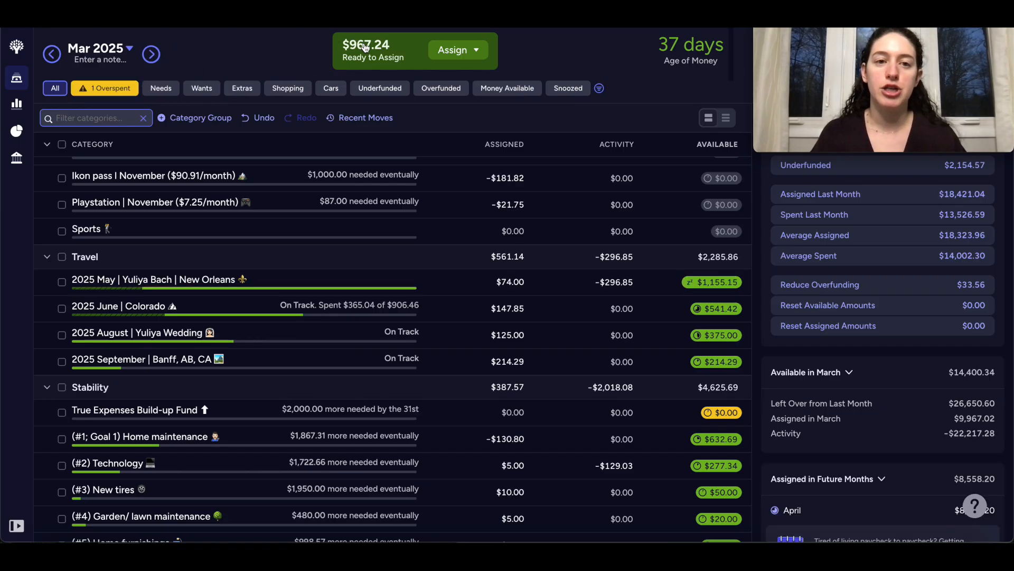
- Add the remaining $967.24 to the March assignment of Home maintenance in the Stability group, and deselect the category
scroll(274, 368, down, 2)
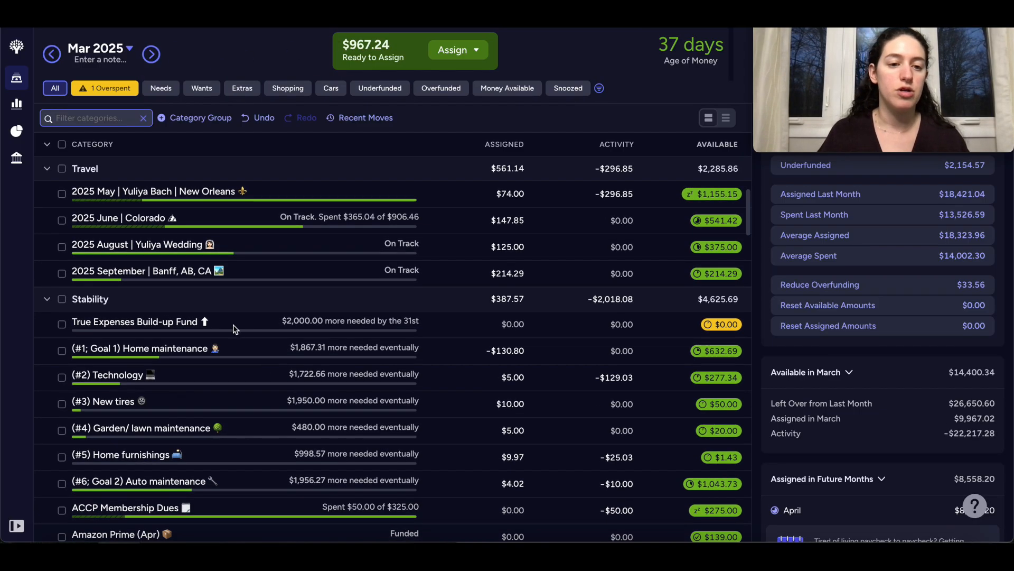
click(519, 324)
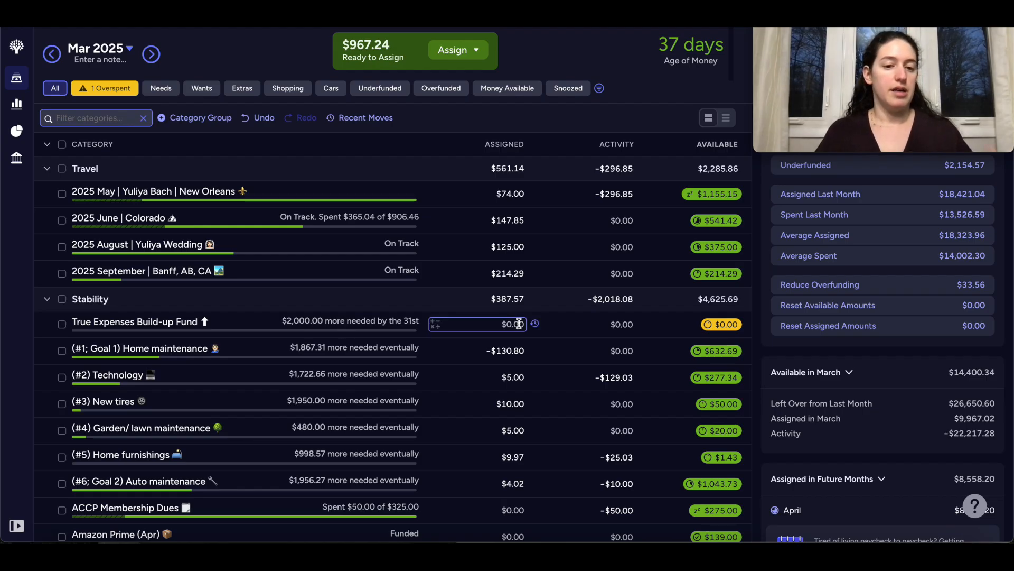
scroll(519, 324, down, 1)
scroll(519, 323, down, 1)
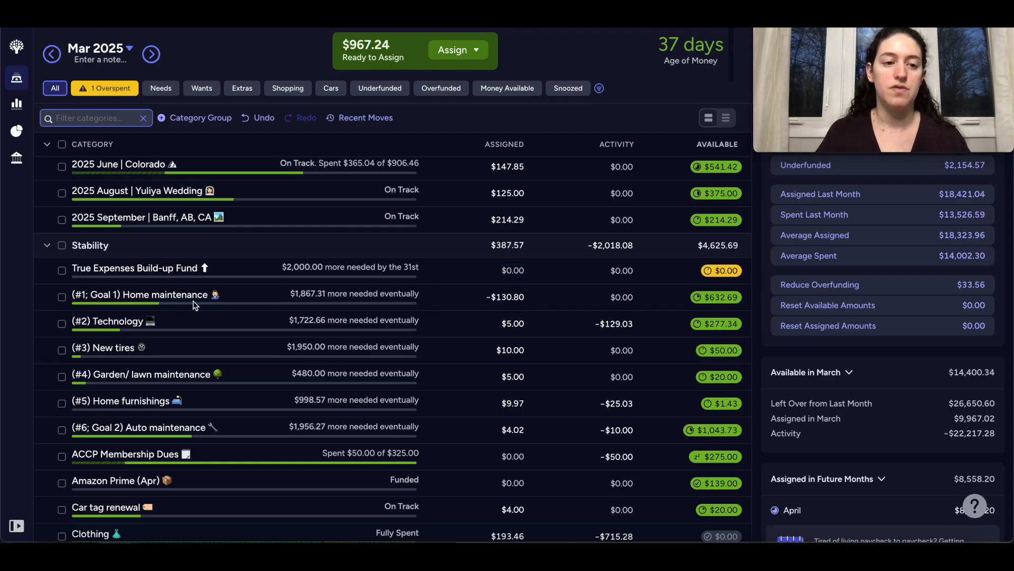
click(530, 299)
text(+967.24)
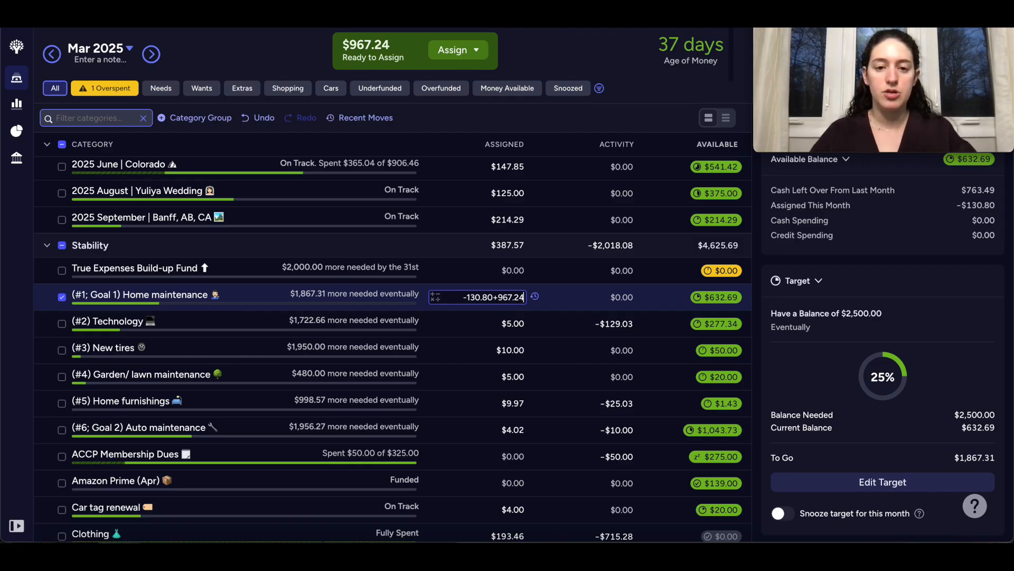
key(Return)
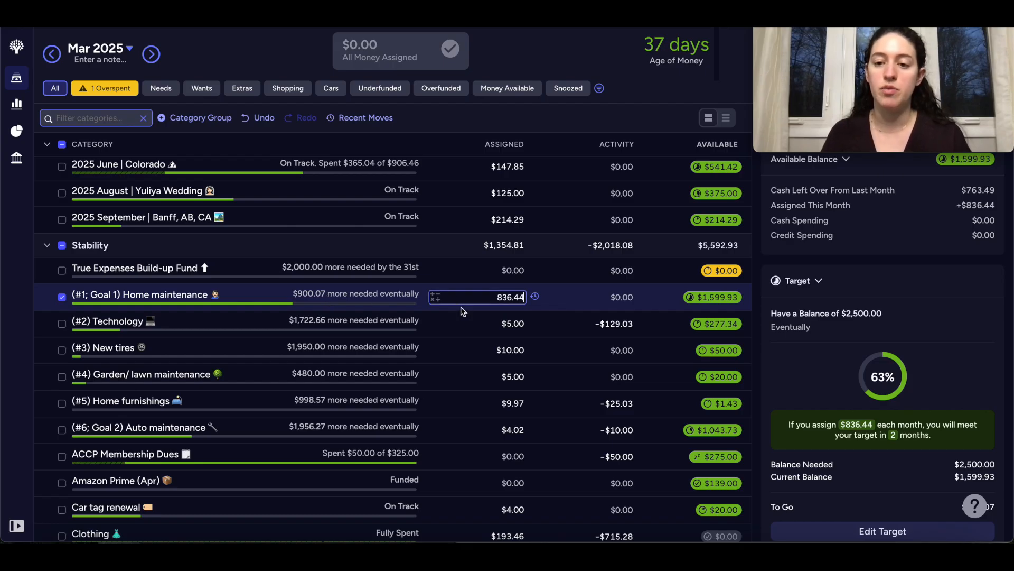
scroll(857, 414, down, 3)
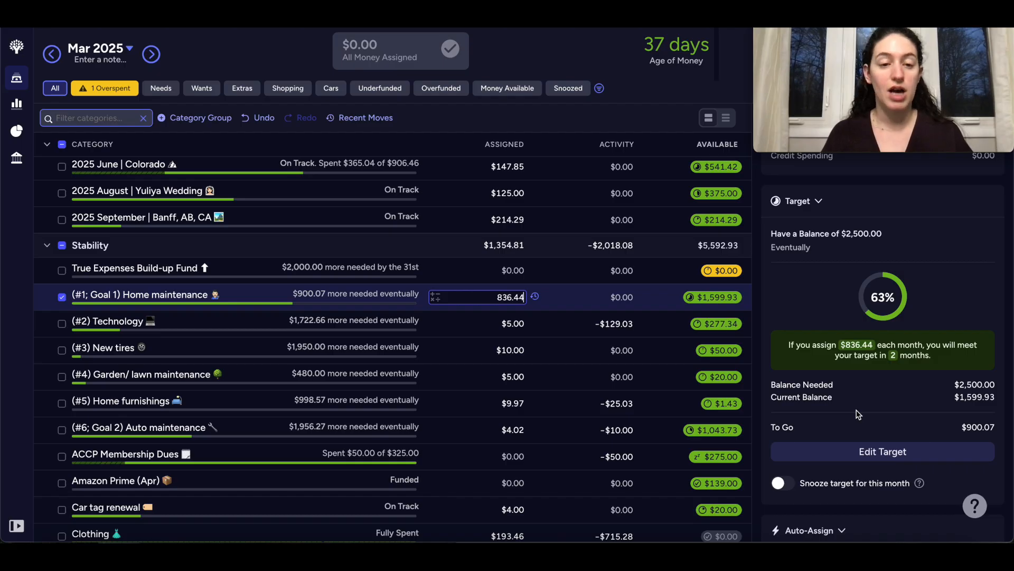
click(62, 297)
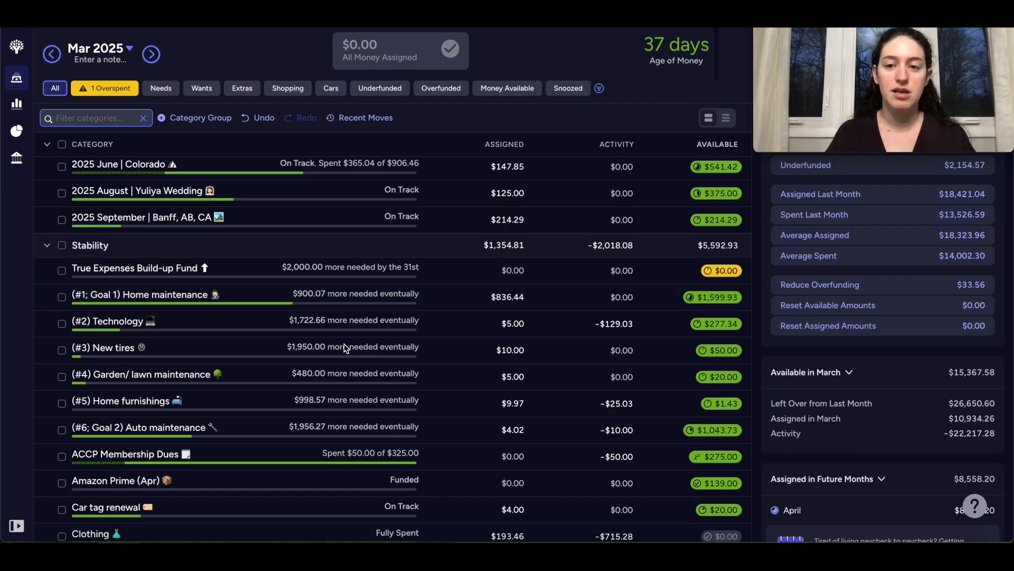